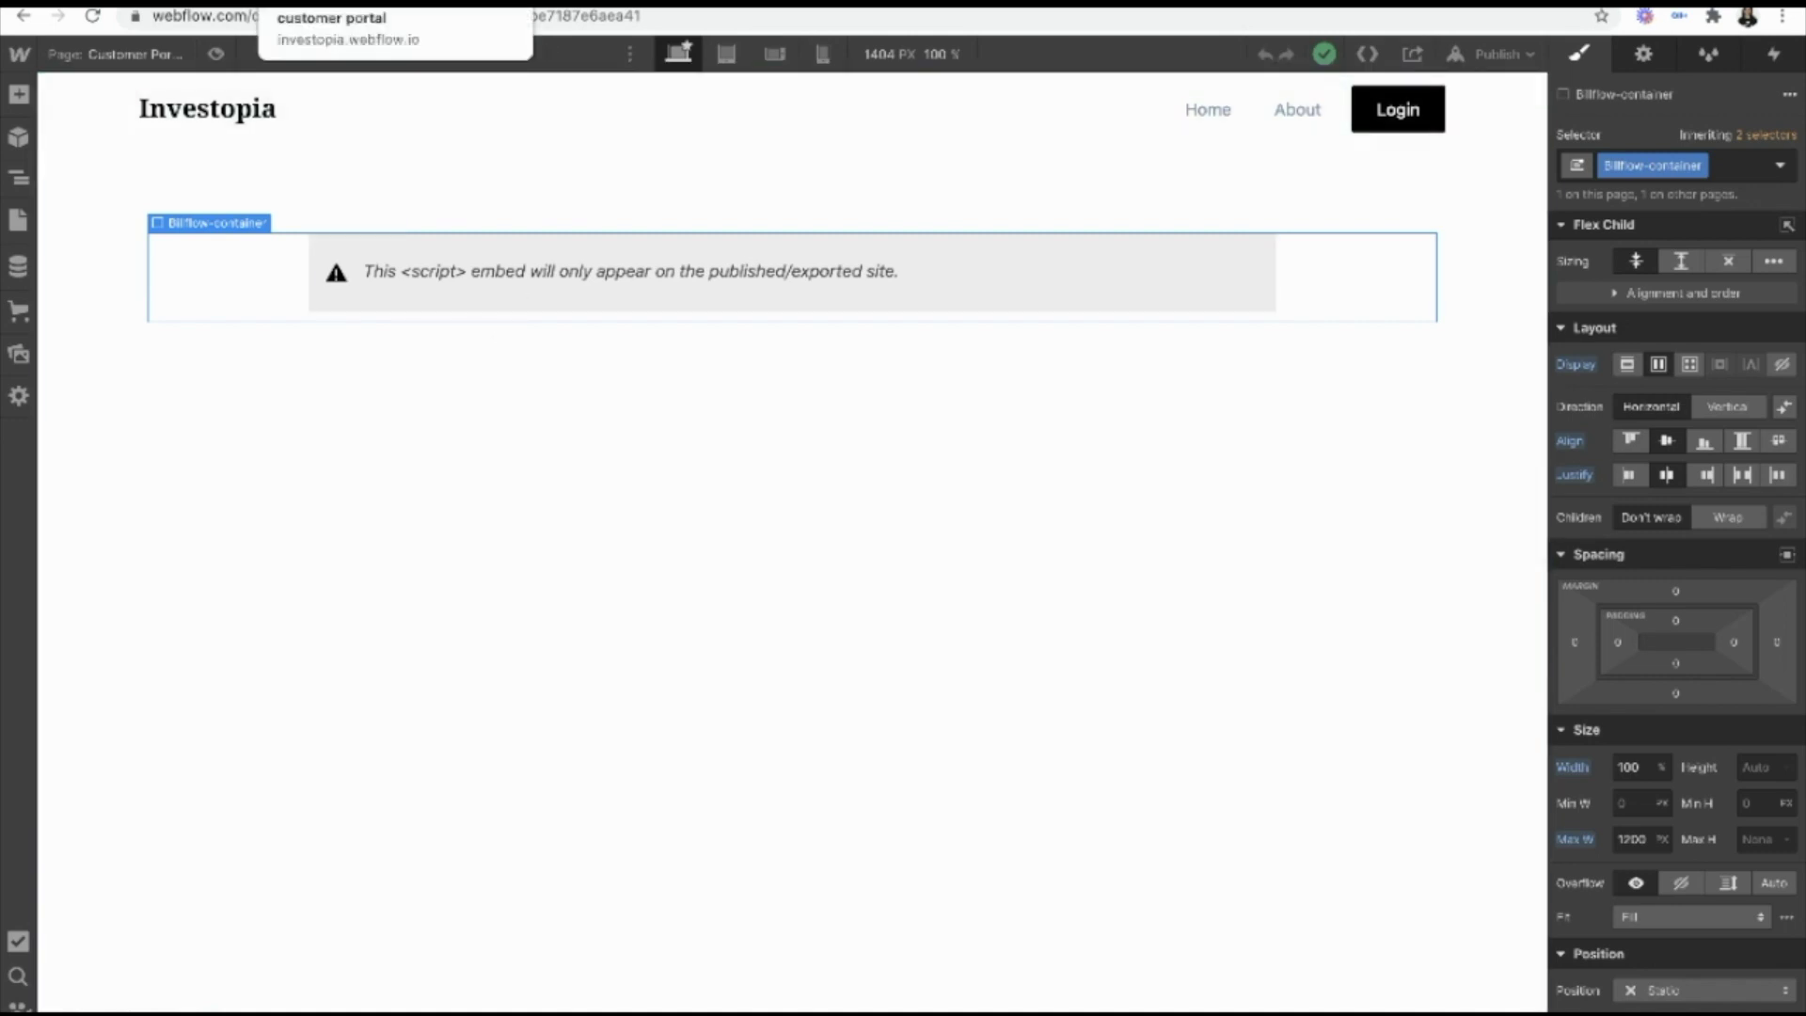
Step: View the published investopia.webflow.io/customer-portal page showing the Billflow email login form
left_click(377, 4)
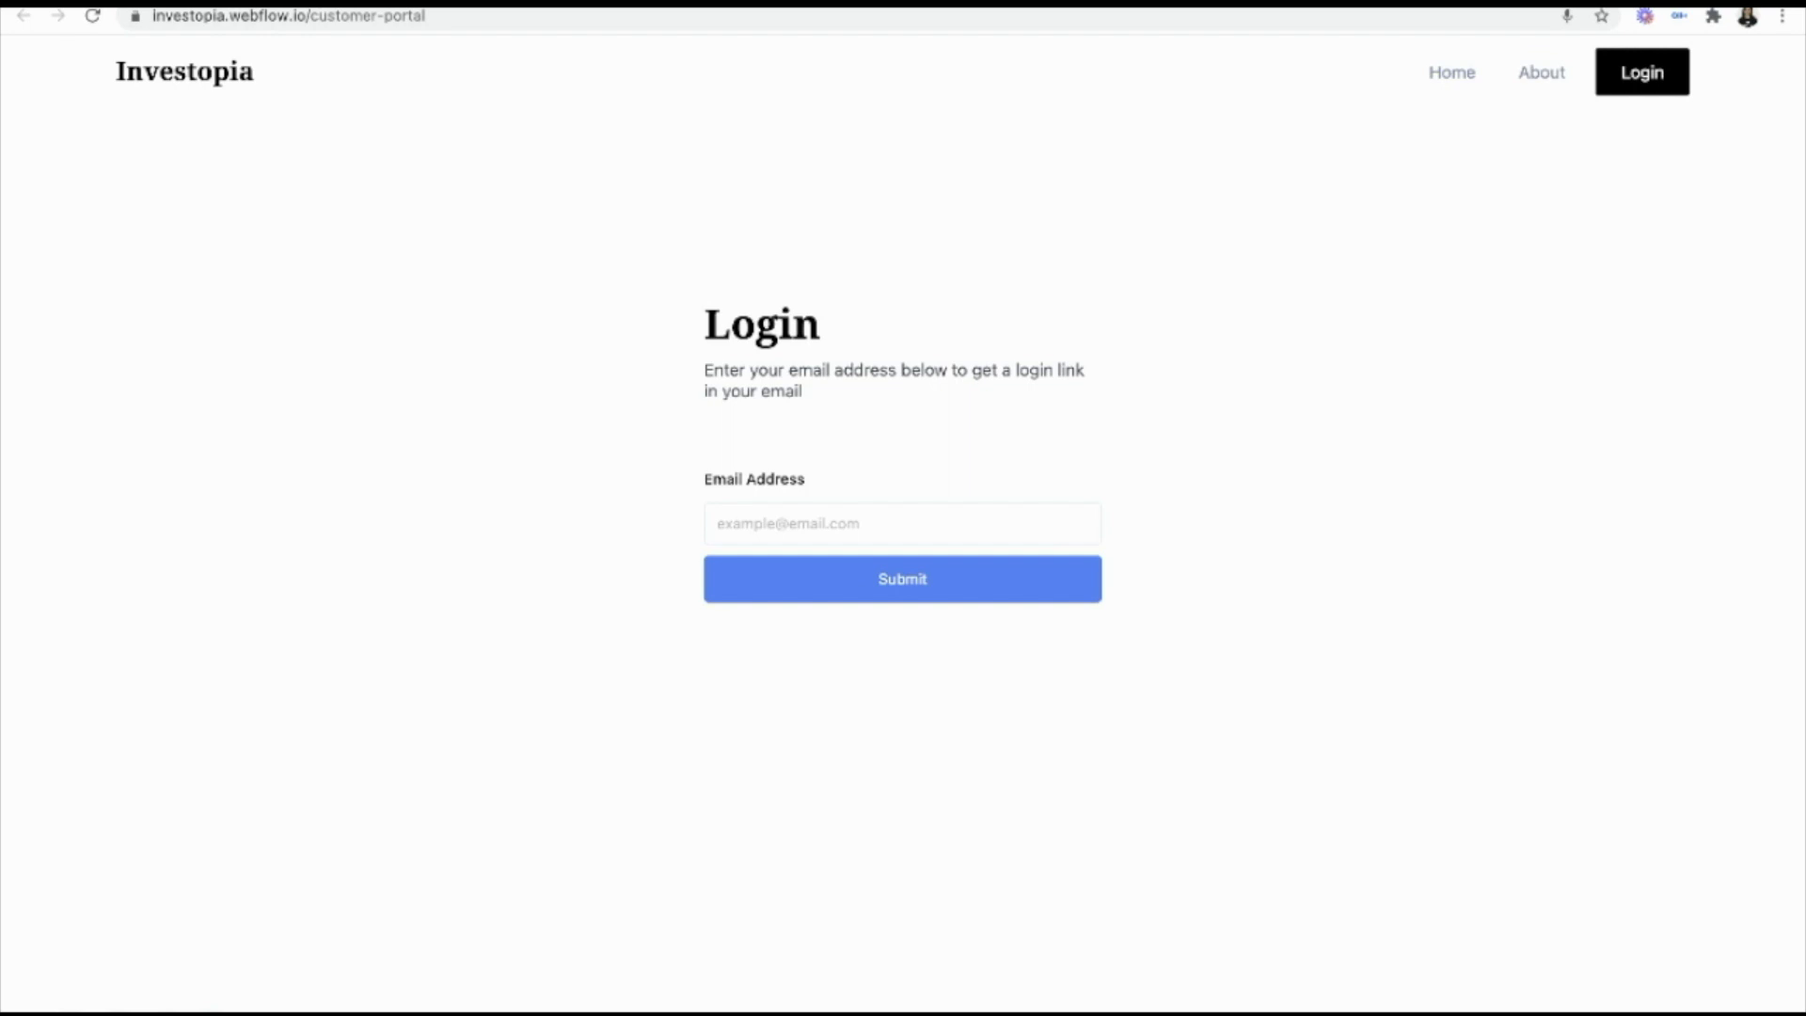
Step: Switch to the Billflow dashboard listing the billing page types to create
left_click(141, 3)
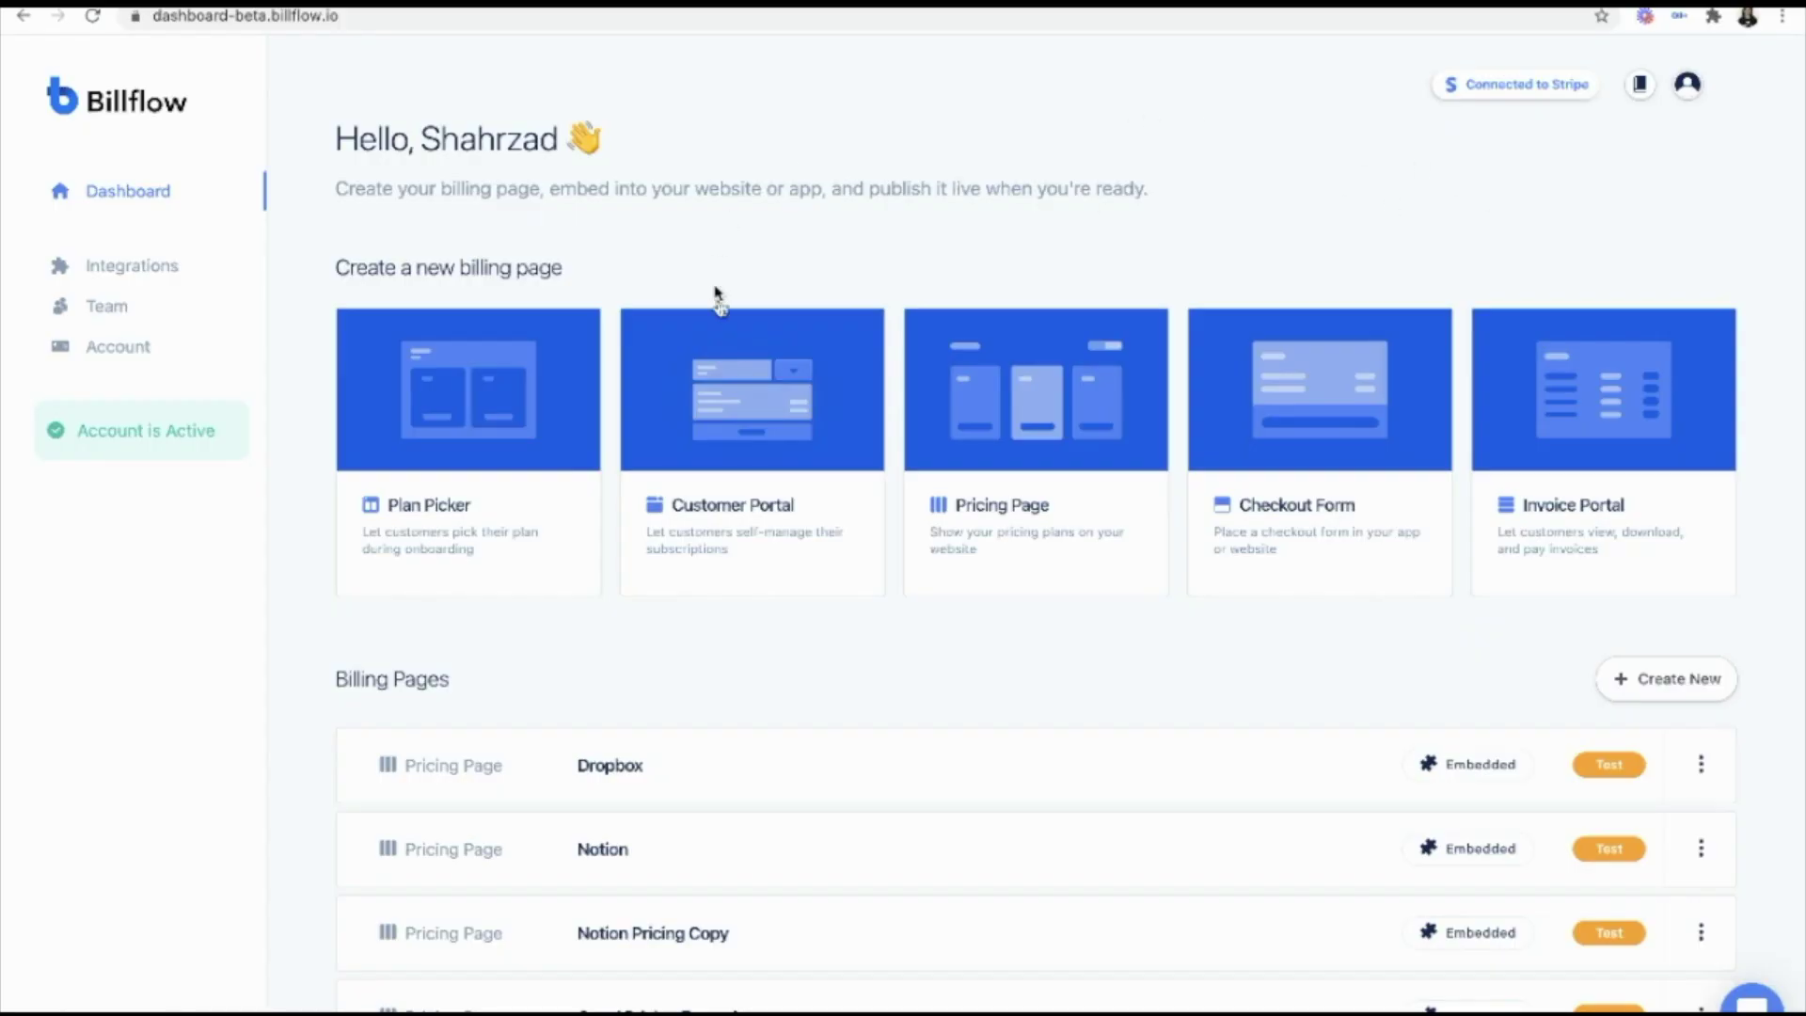
Step: Create a new Customer Portal billing page from the Billflow dashboard
left_click(762, 408)
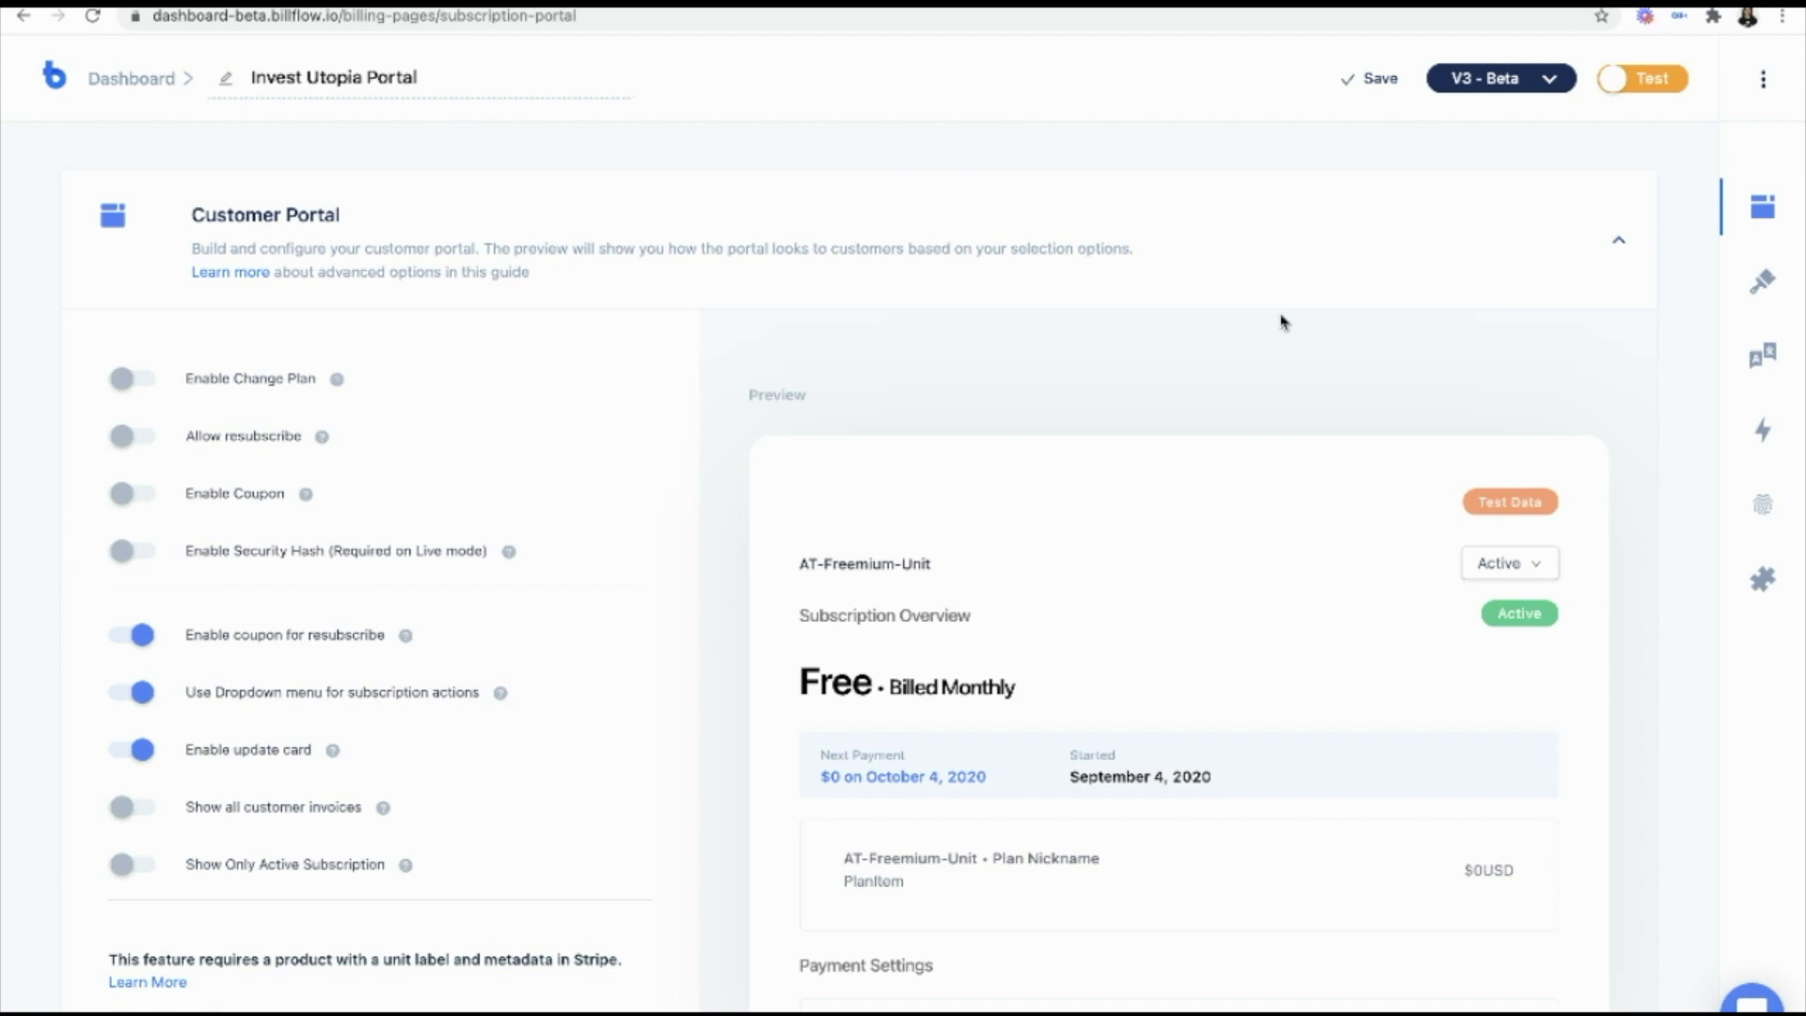
Step: Enable plan changes, resubscribing and coupons, and show only active subscriptions
scroll(1282, 322, "down", 1)
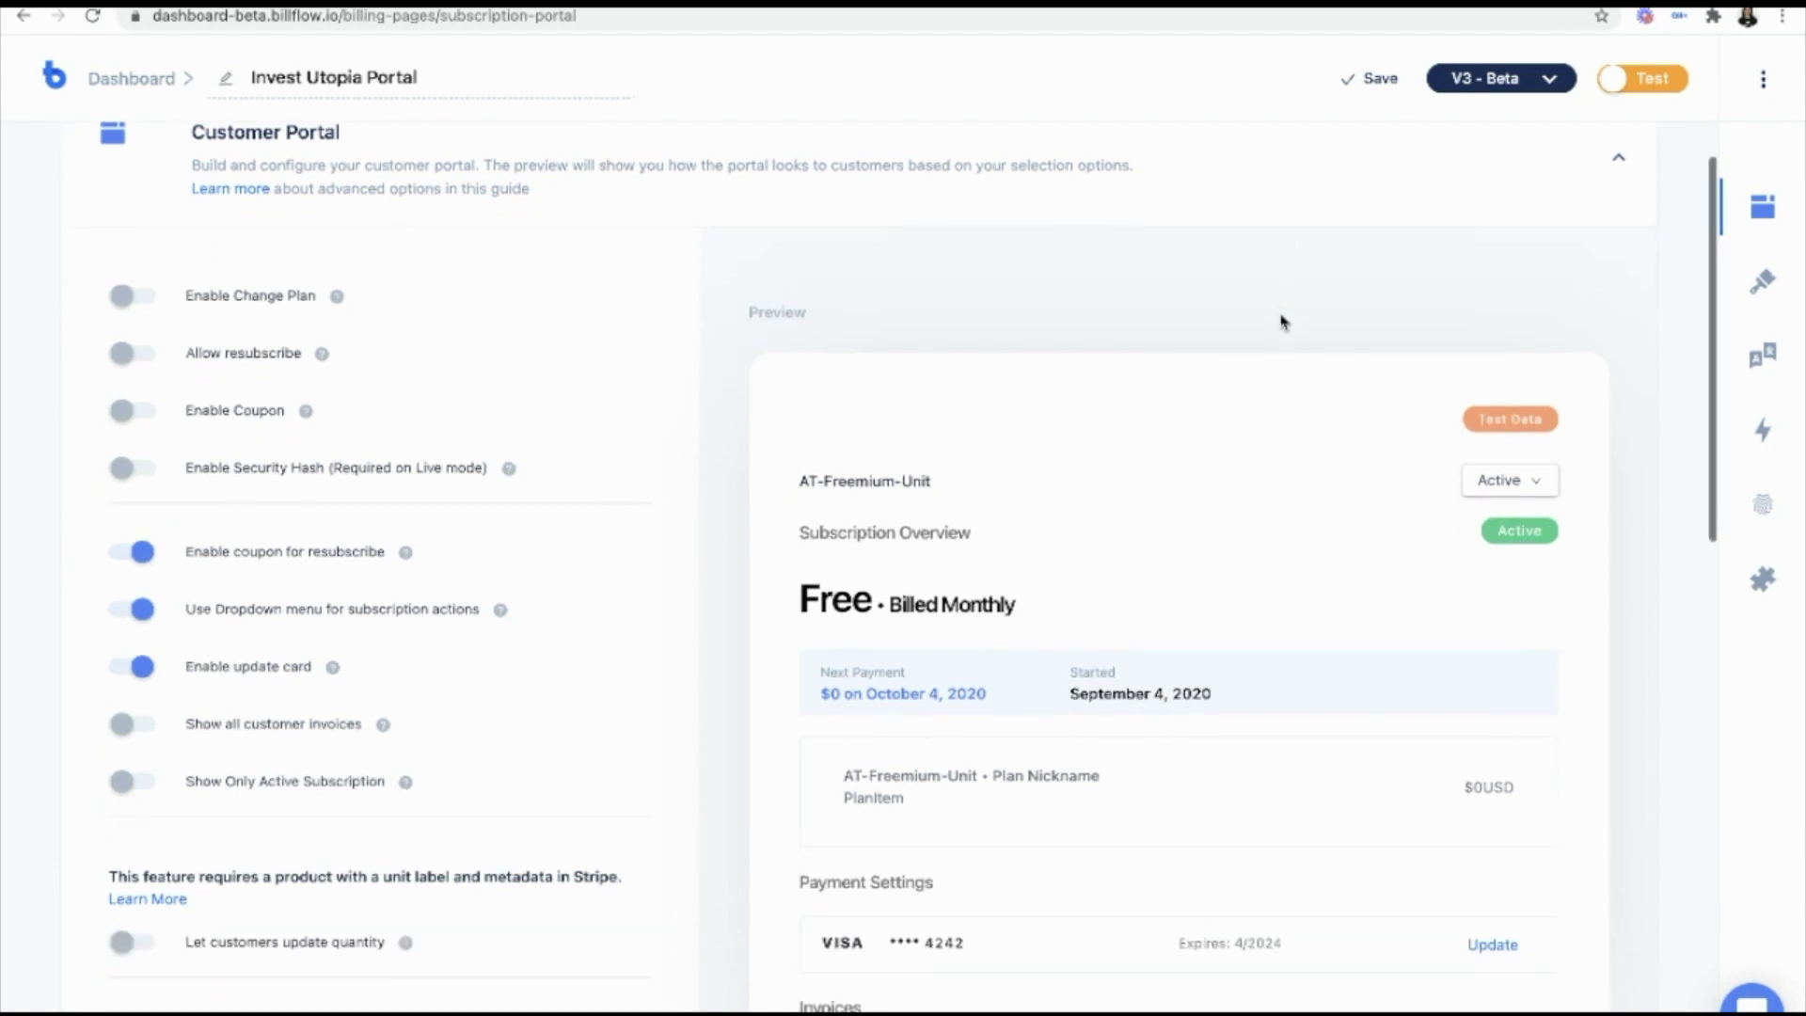
left_click(122, 300)
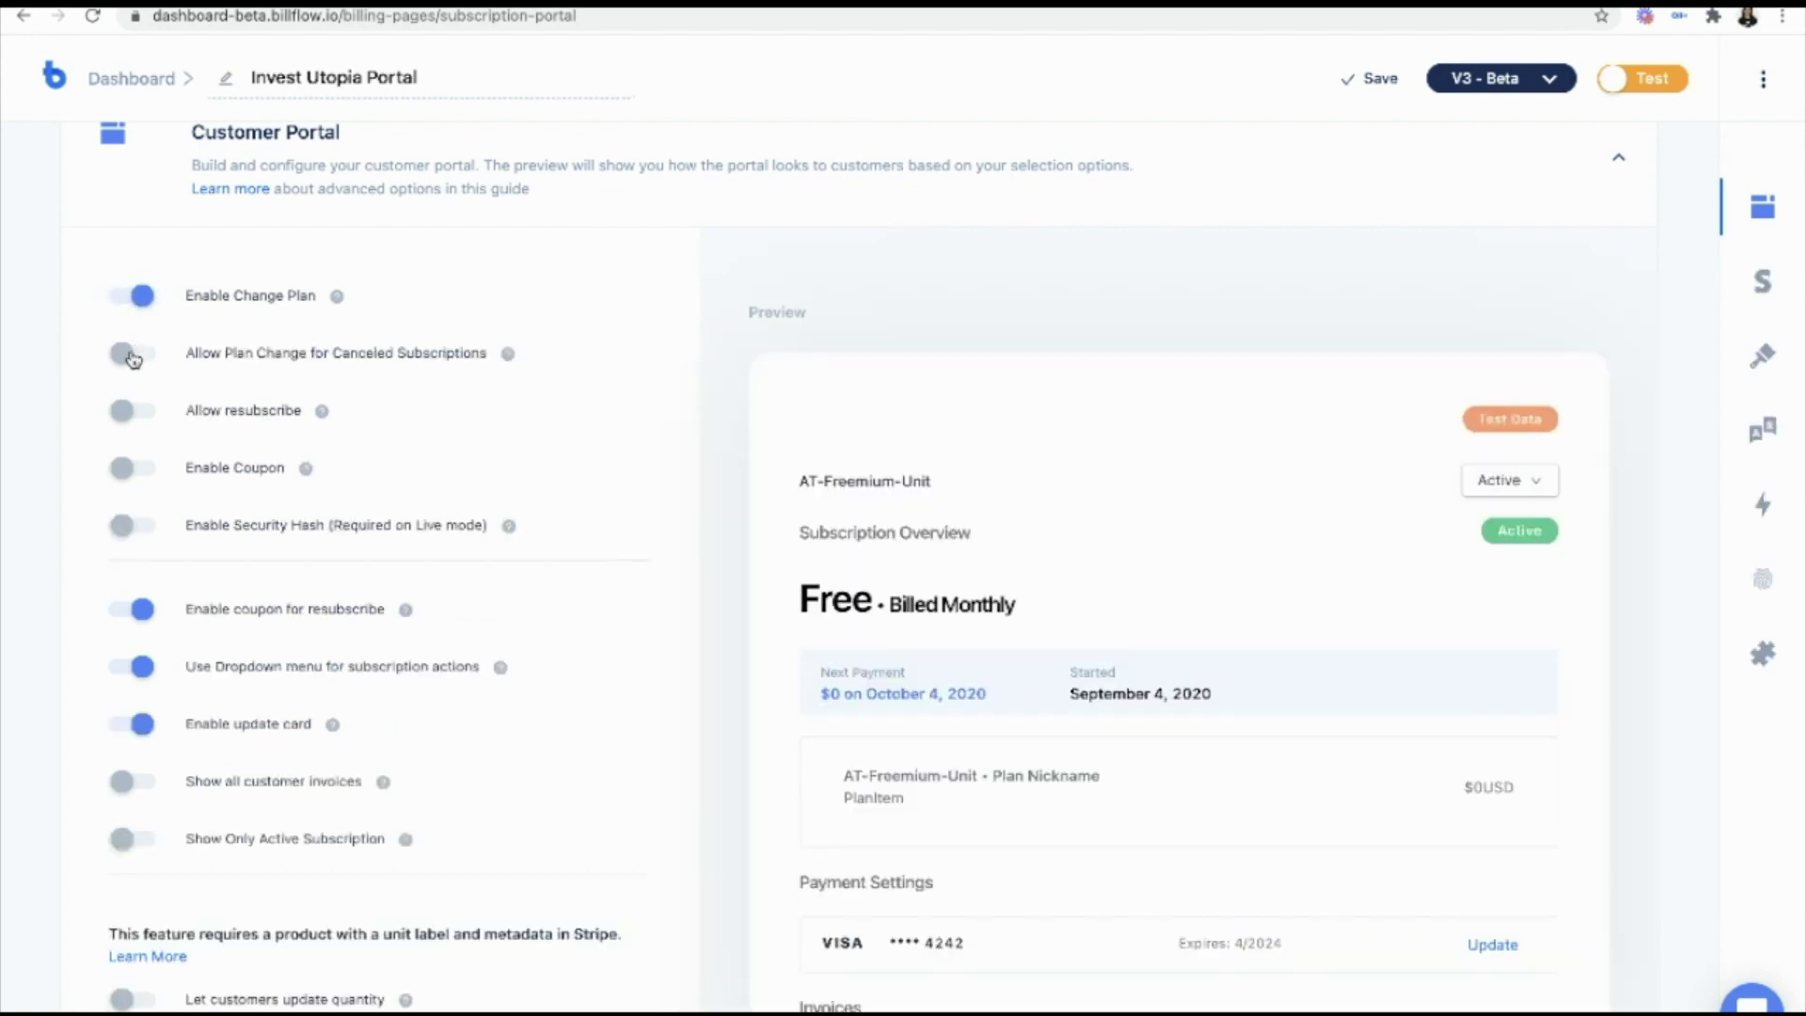
left_click(127, 419)
left_click(124, 475)
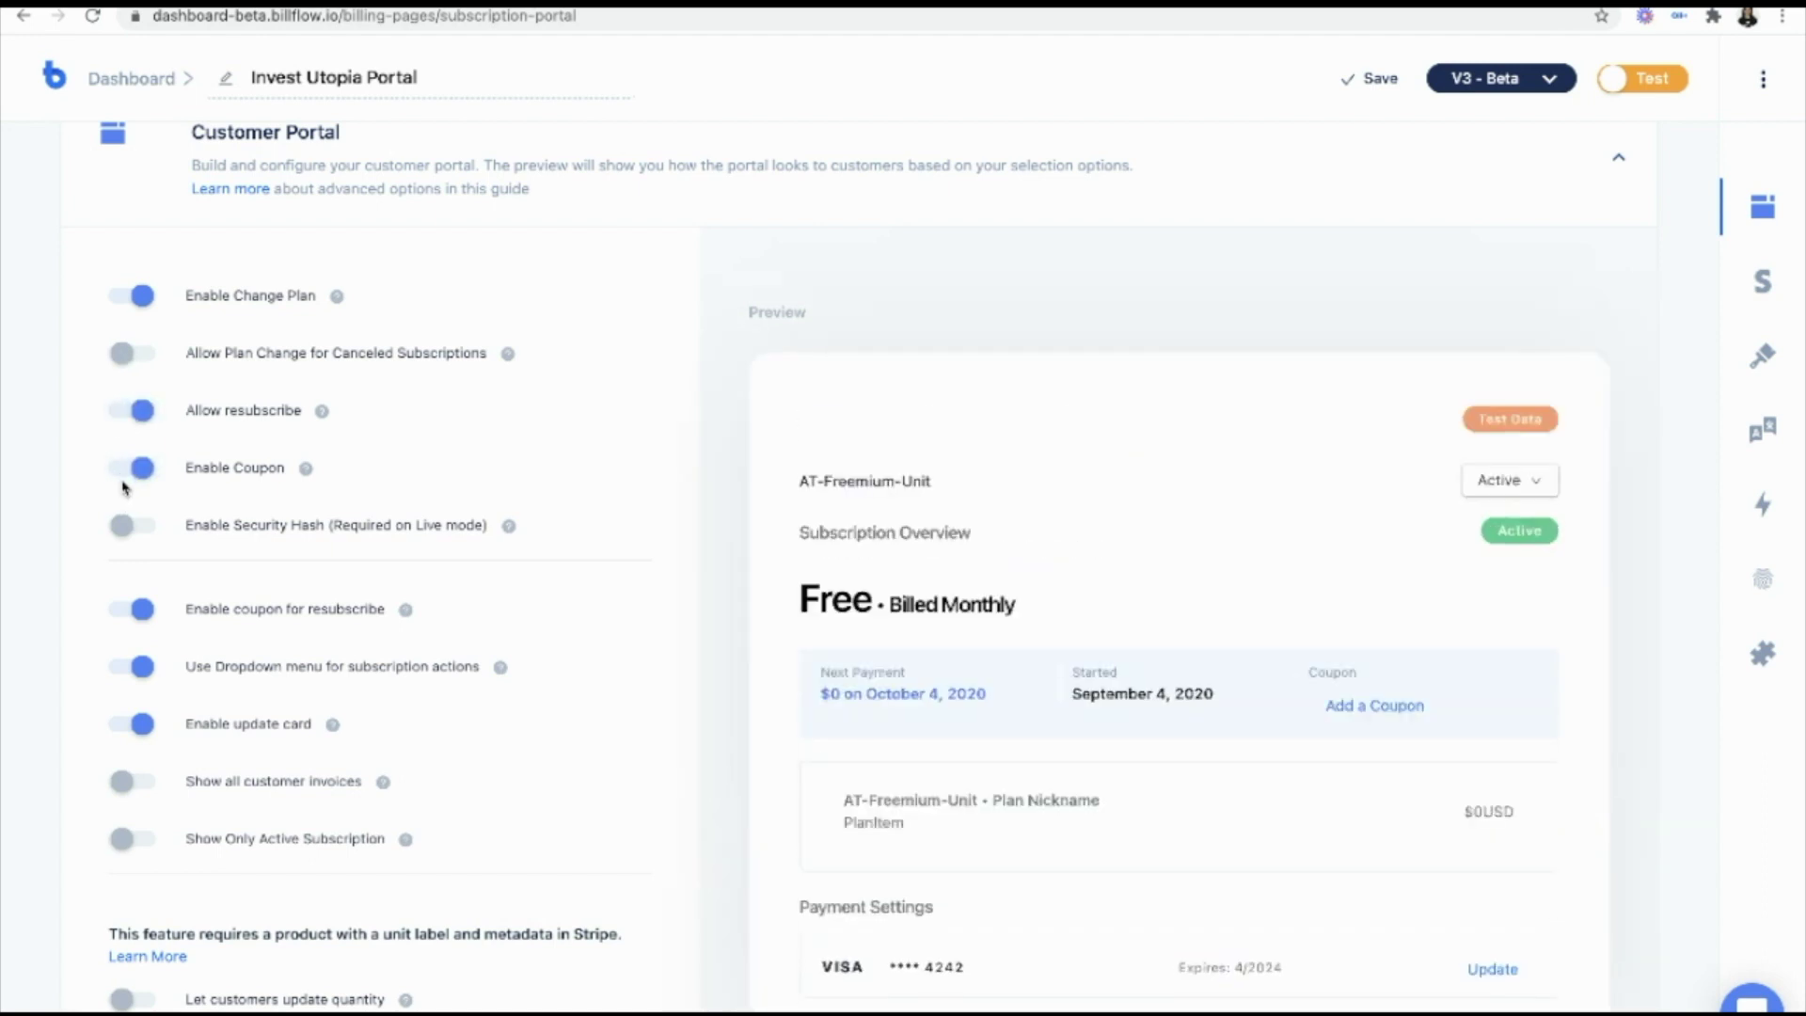
scroll(129, 502, "down", 4)
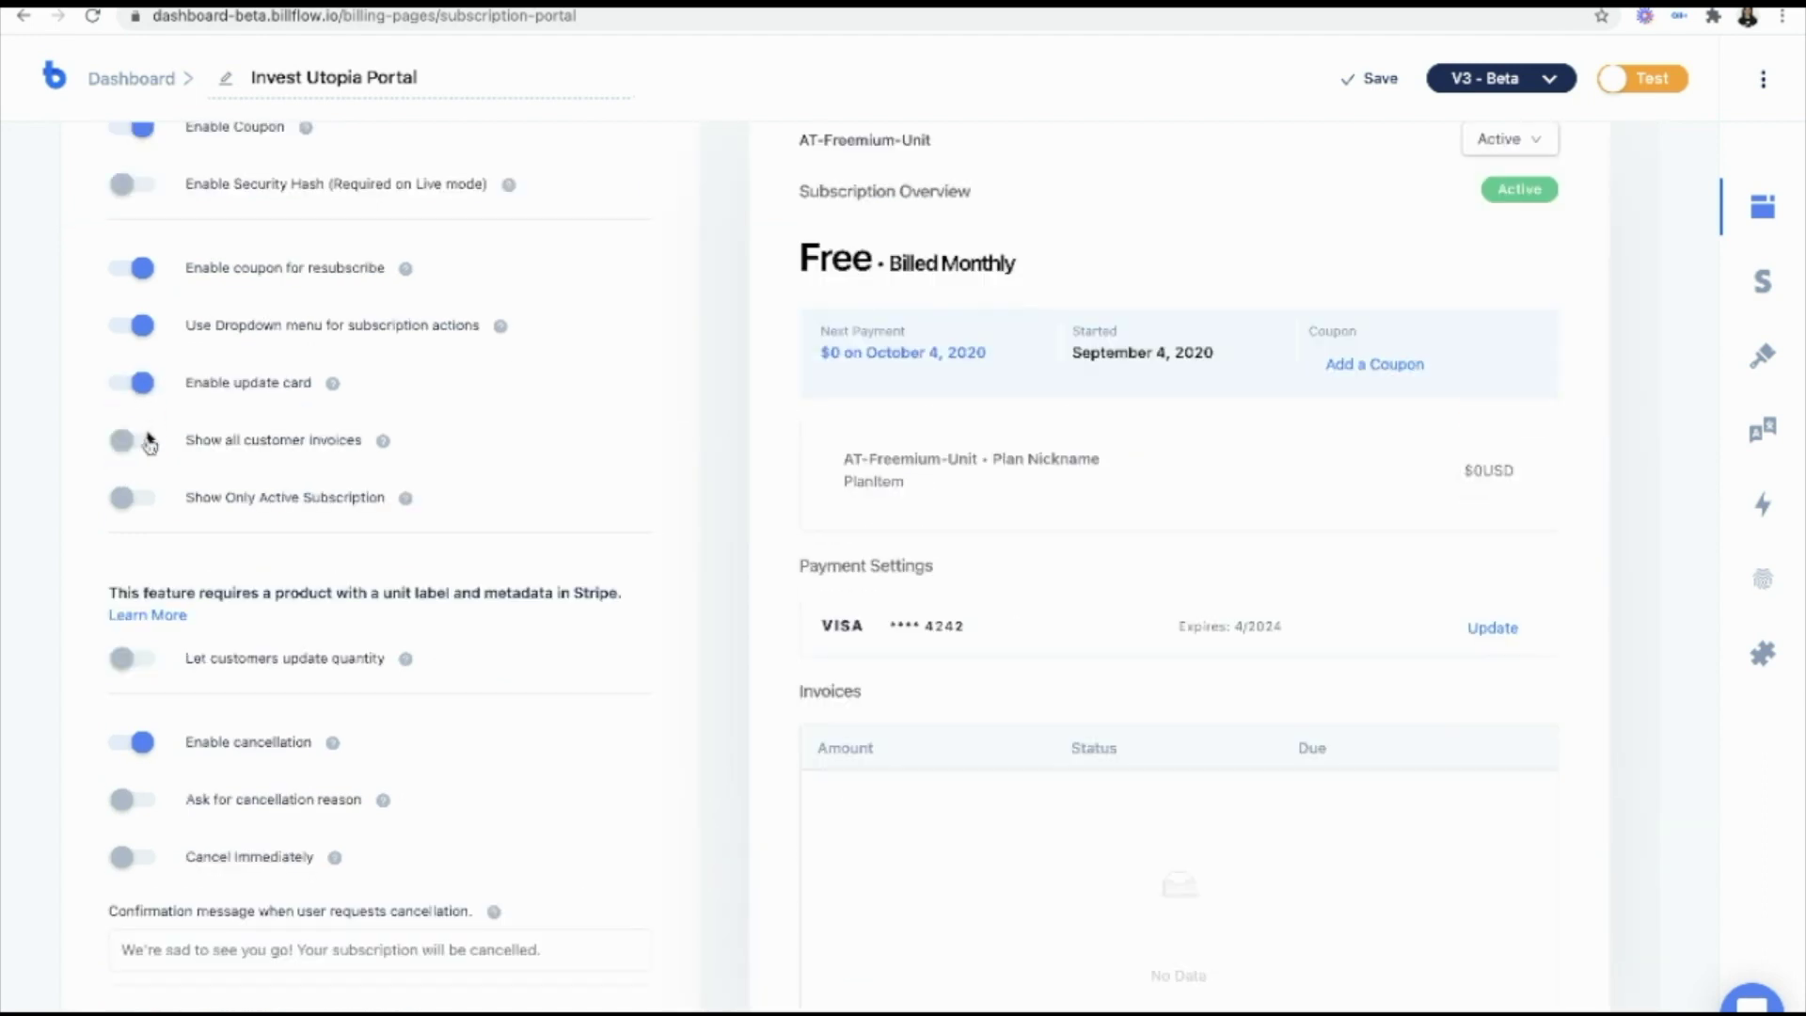
left_click(121, 500)
Step: Ask customers for a cancellation reason and make cancellations take effect immediately
scroll(383, 545, "down", 2)
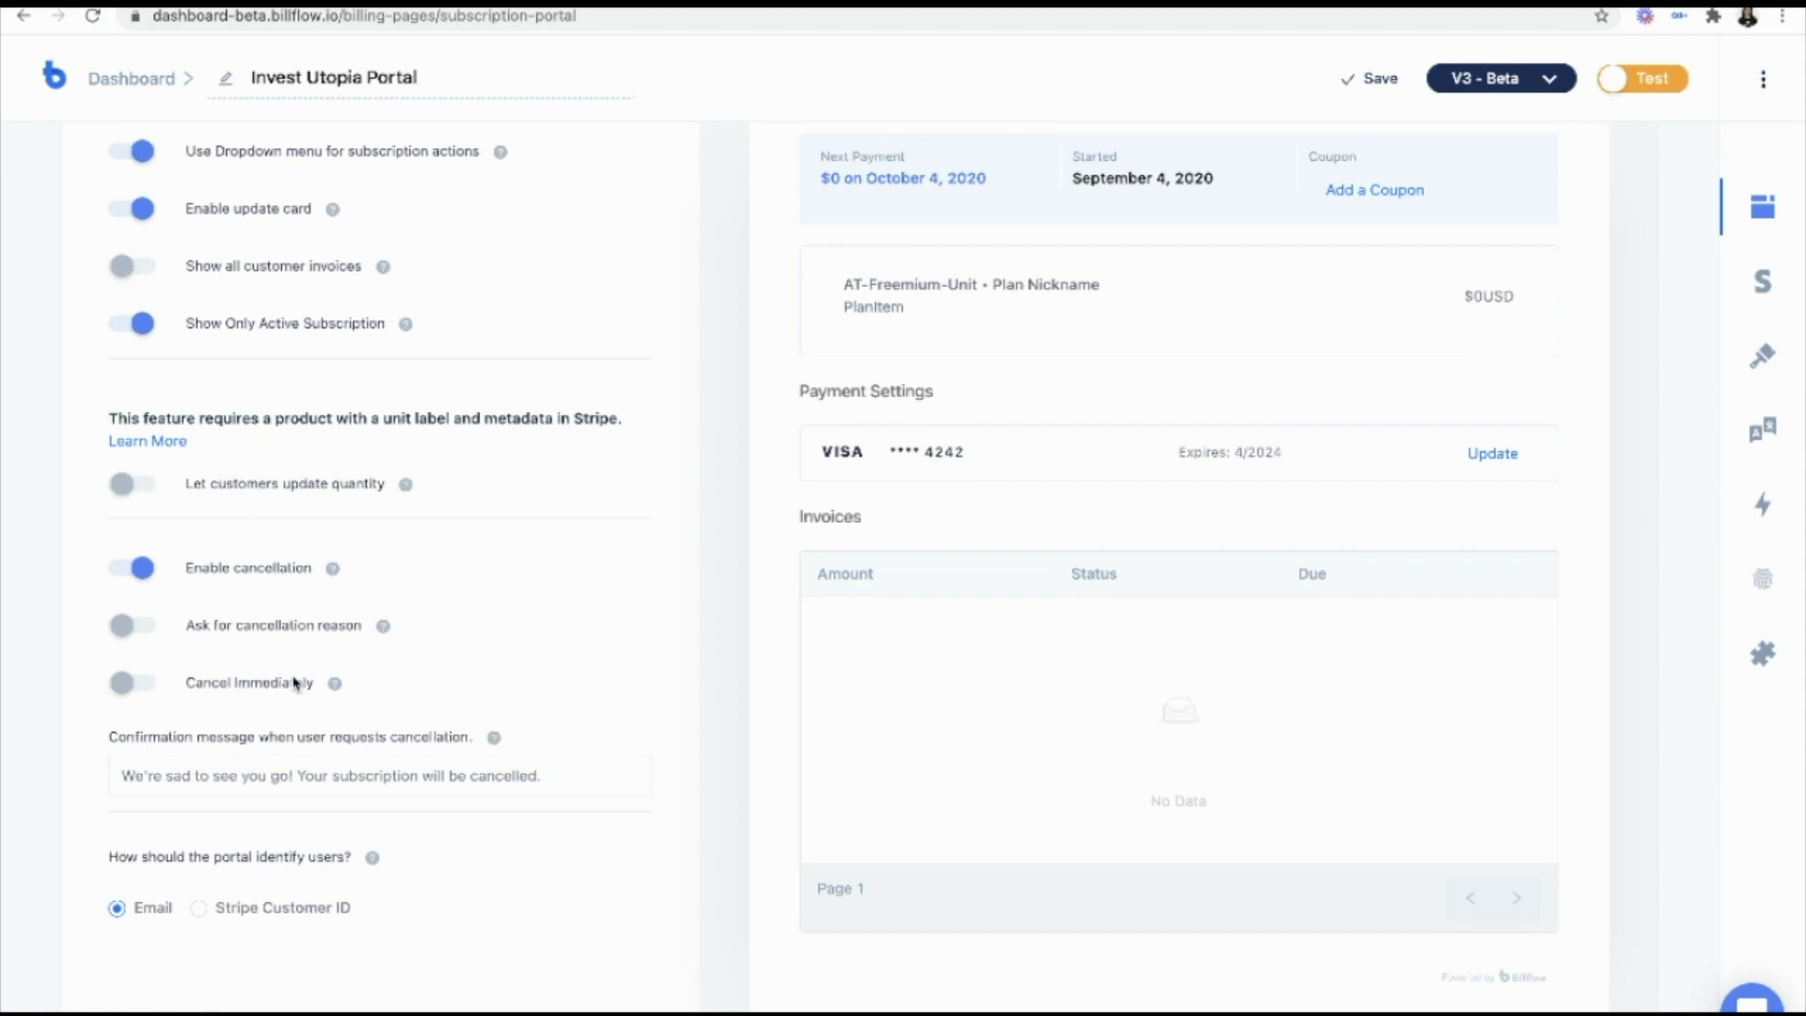
scroll(295, 682, "down", 1)
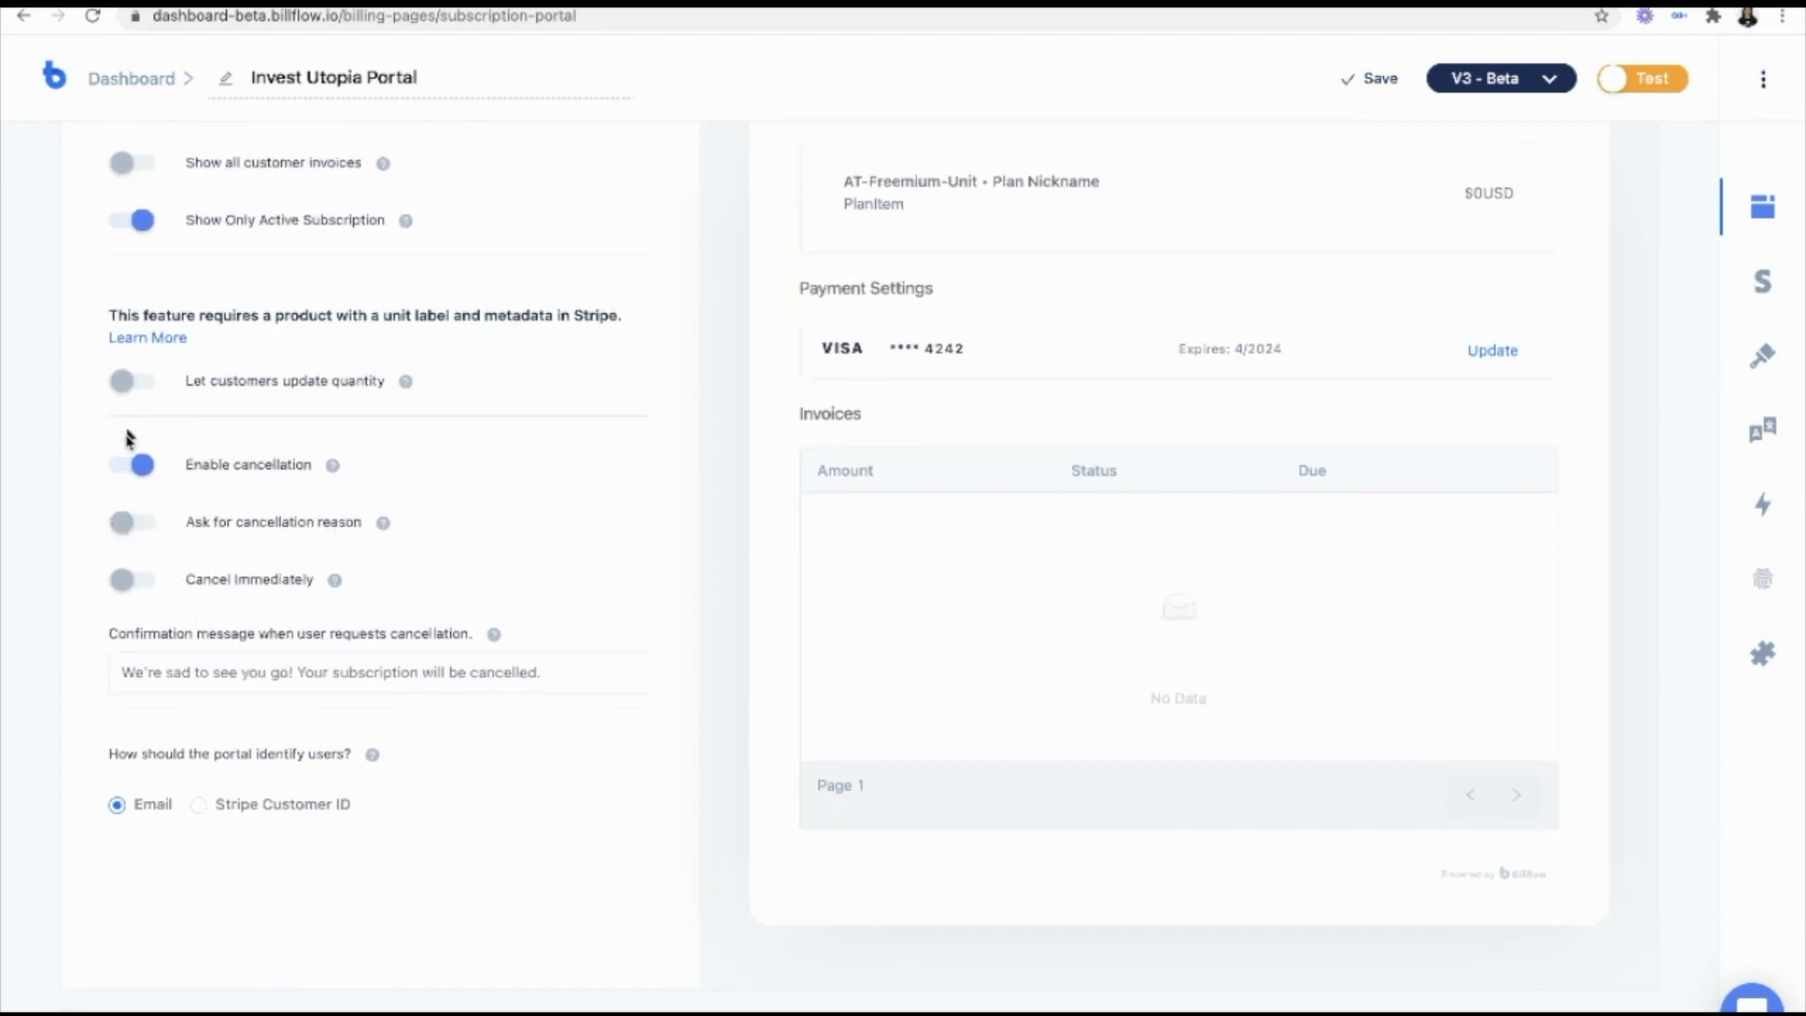
left_click(121, 524)
left_click(125, 581)
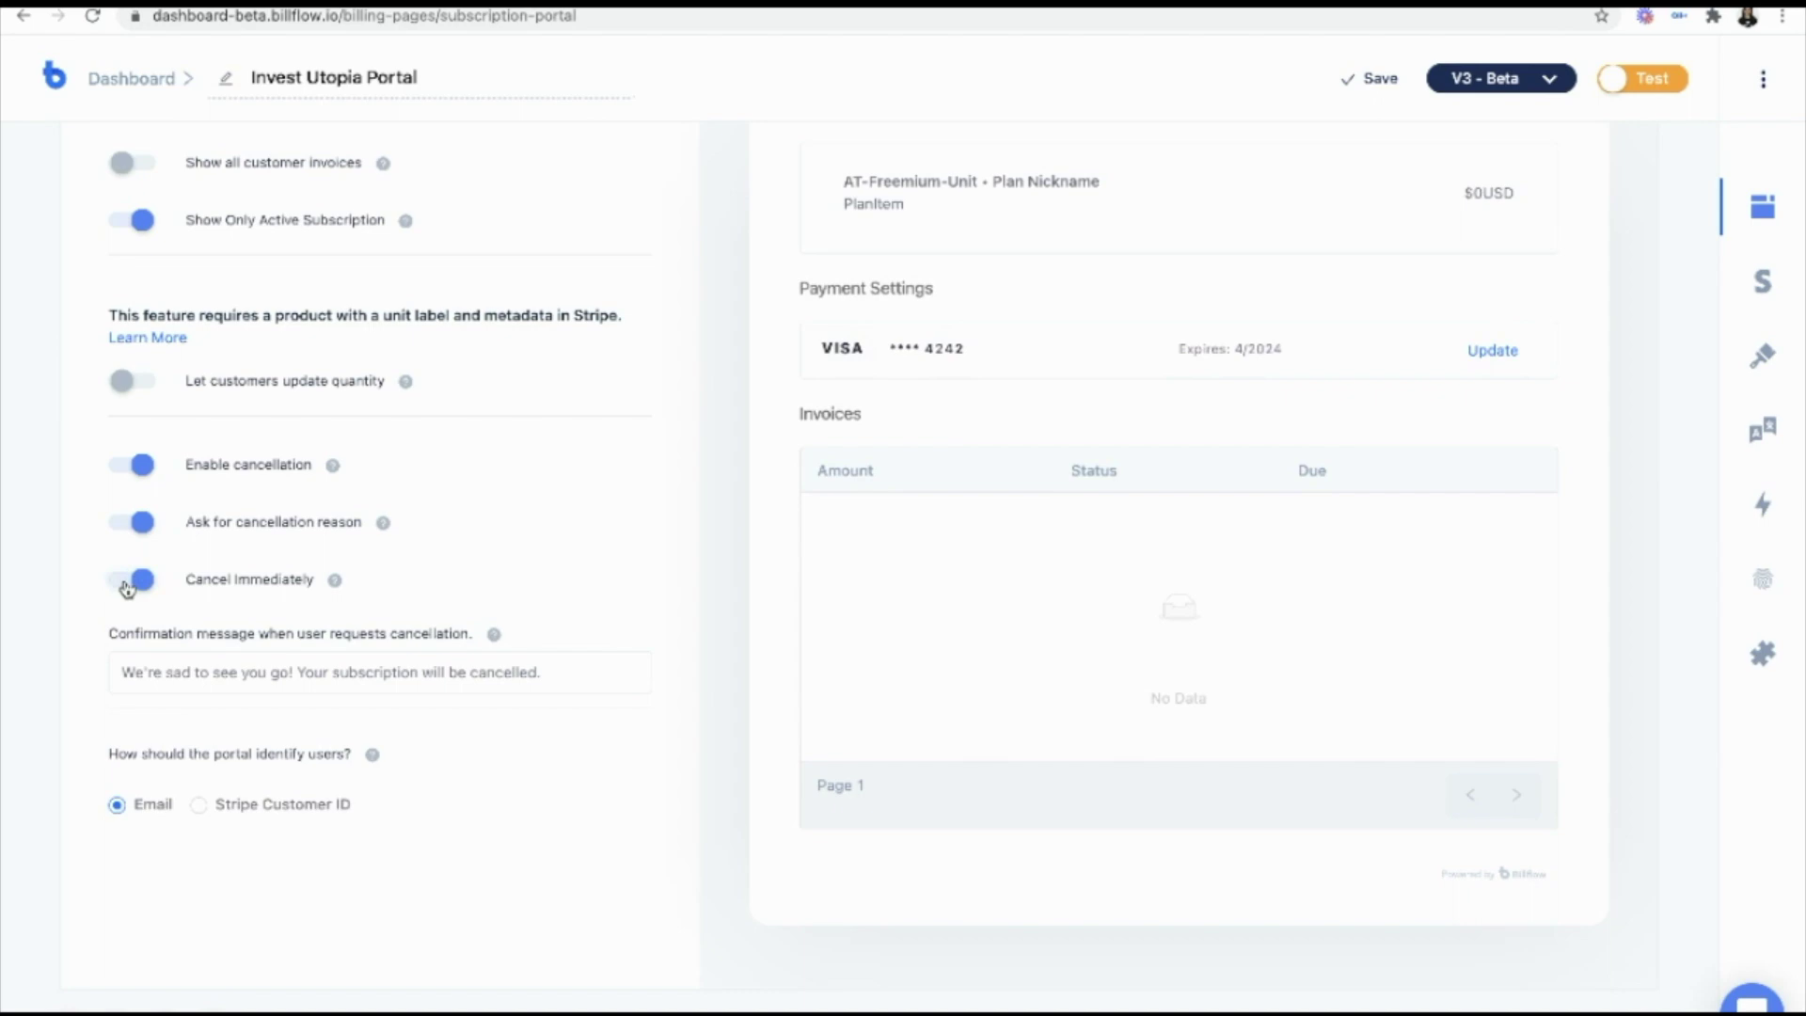
scroll(701, 721, "down", 5)
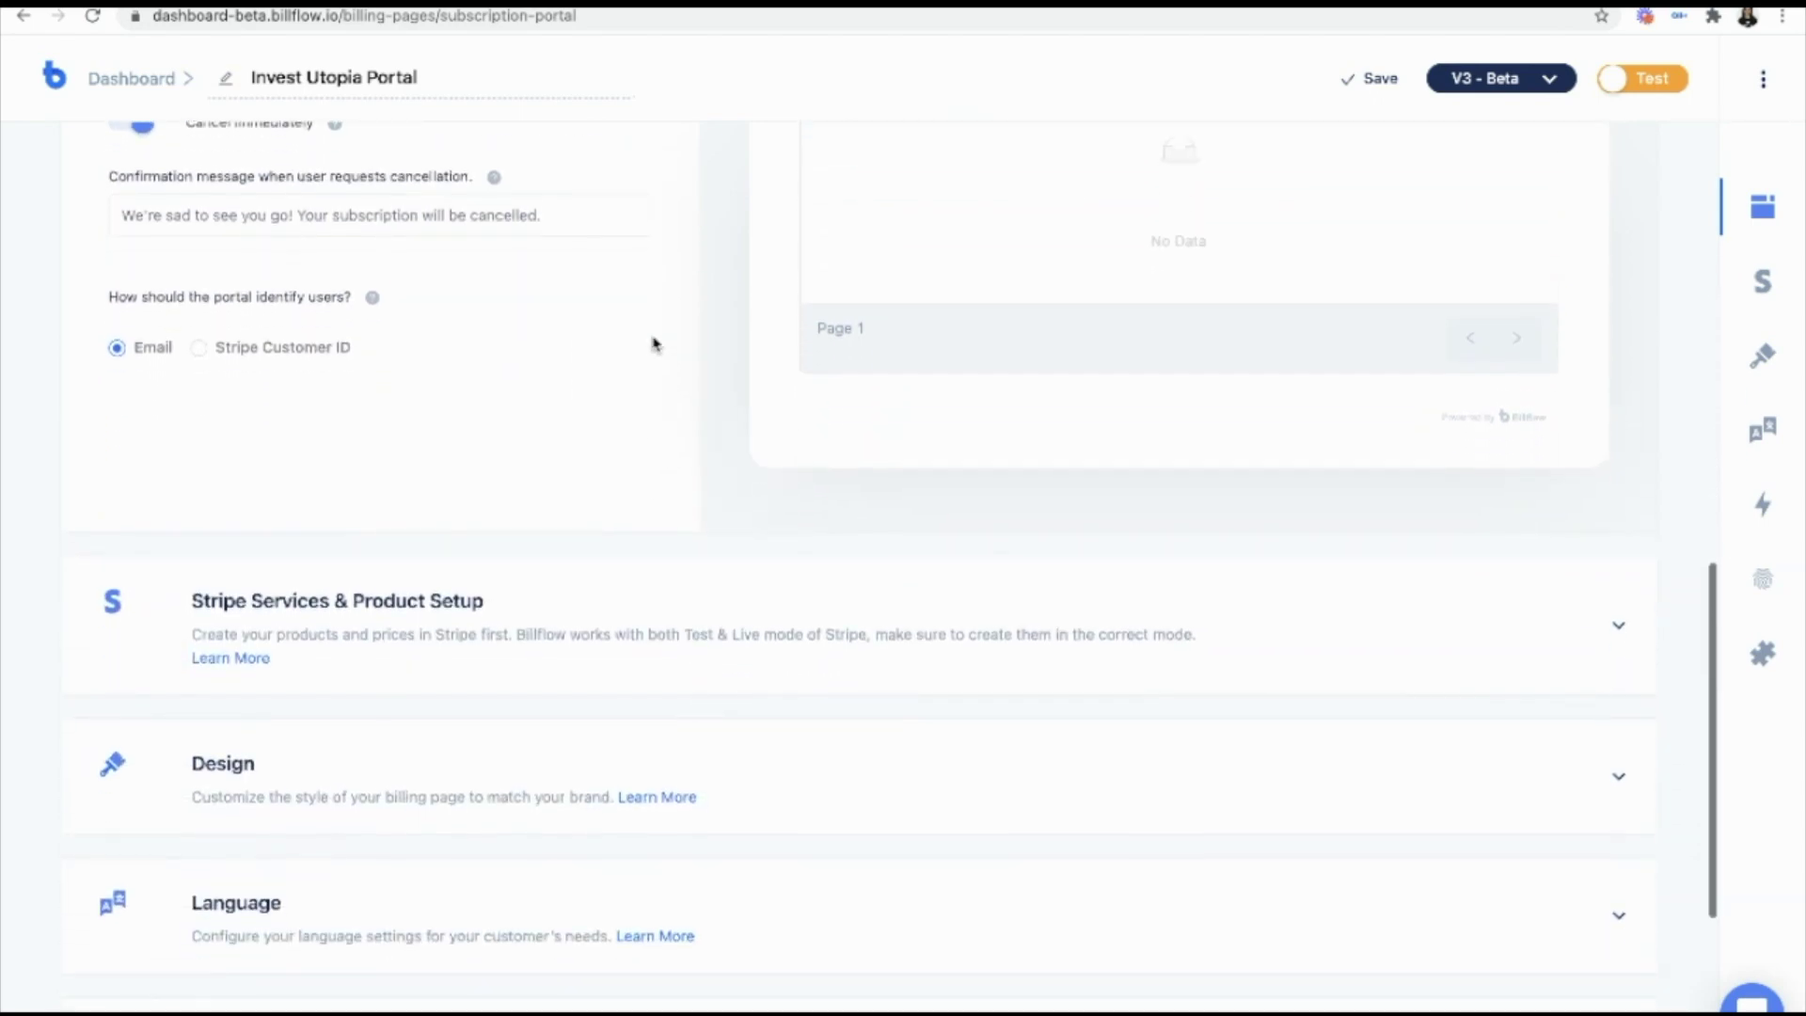
scroll(653, 342, "up", 12)
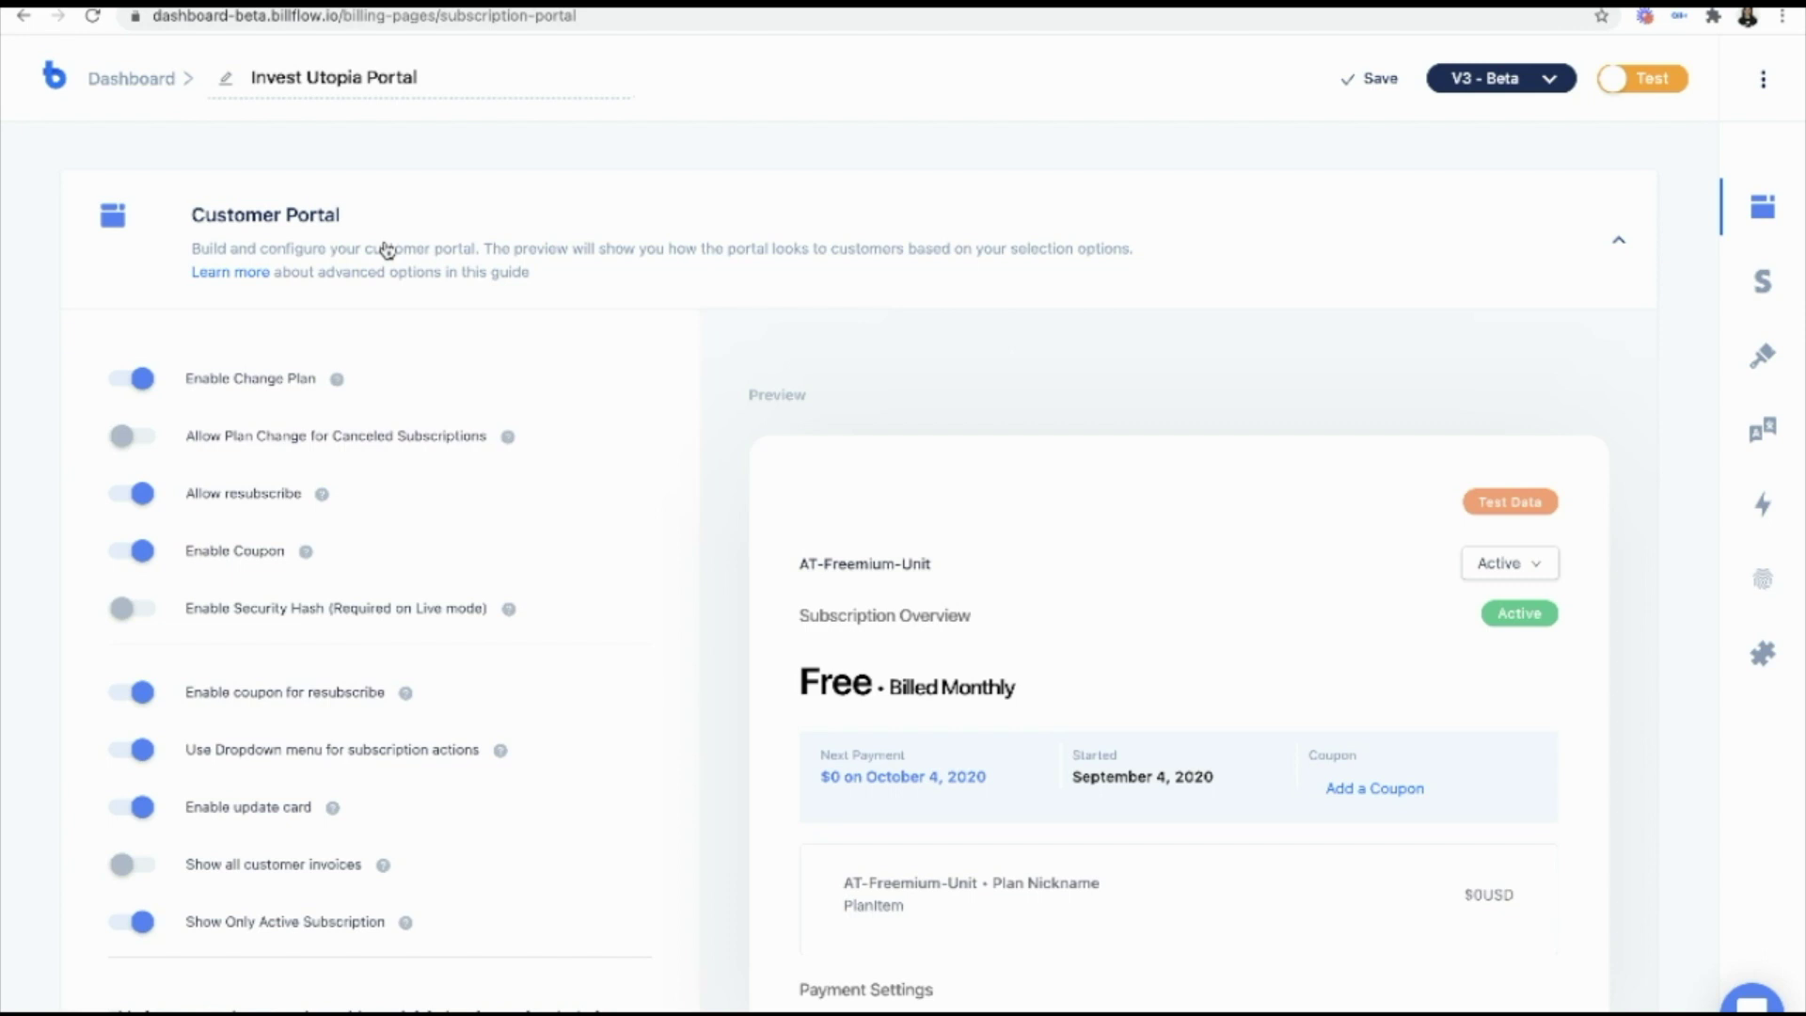
Step: Select the Invest Utopia Stripe service, with its 2 products, in Stripe Services & Product Setup
left_click(387, 249)
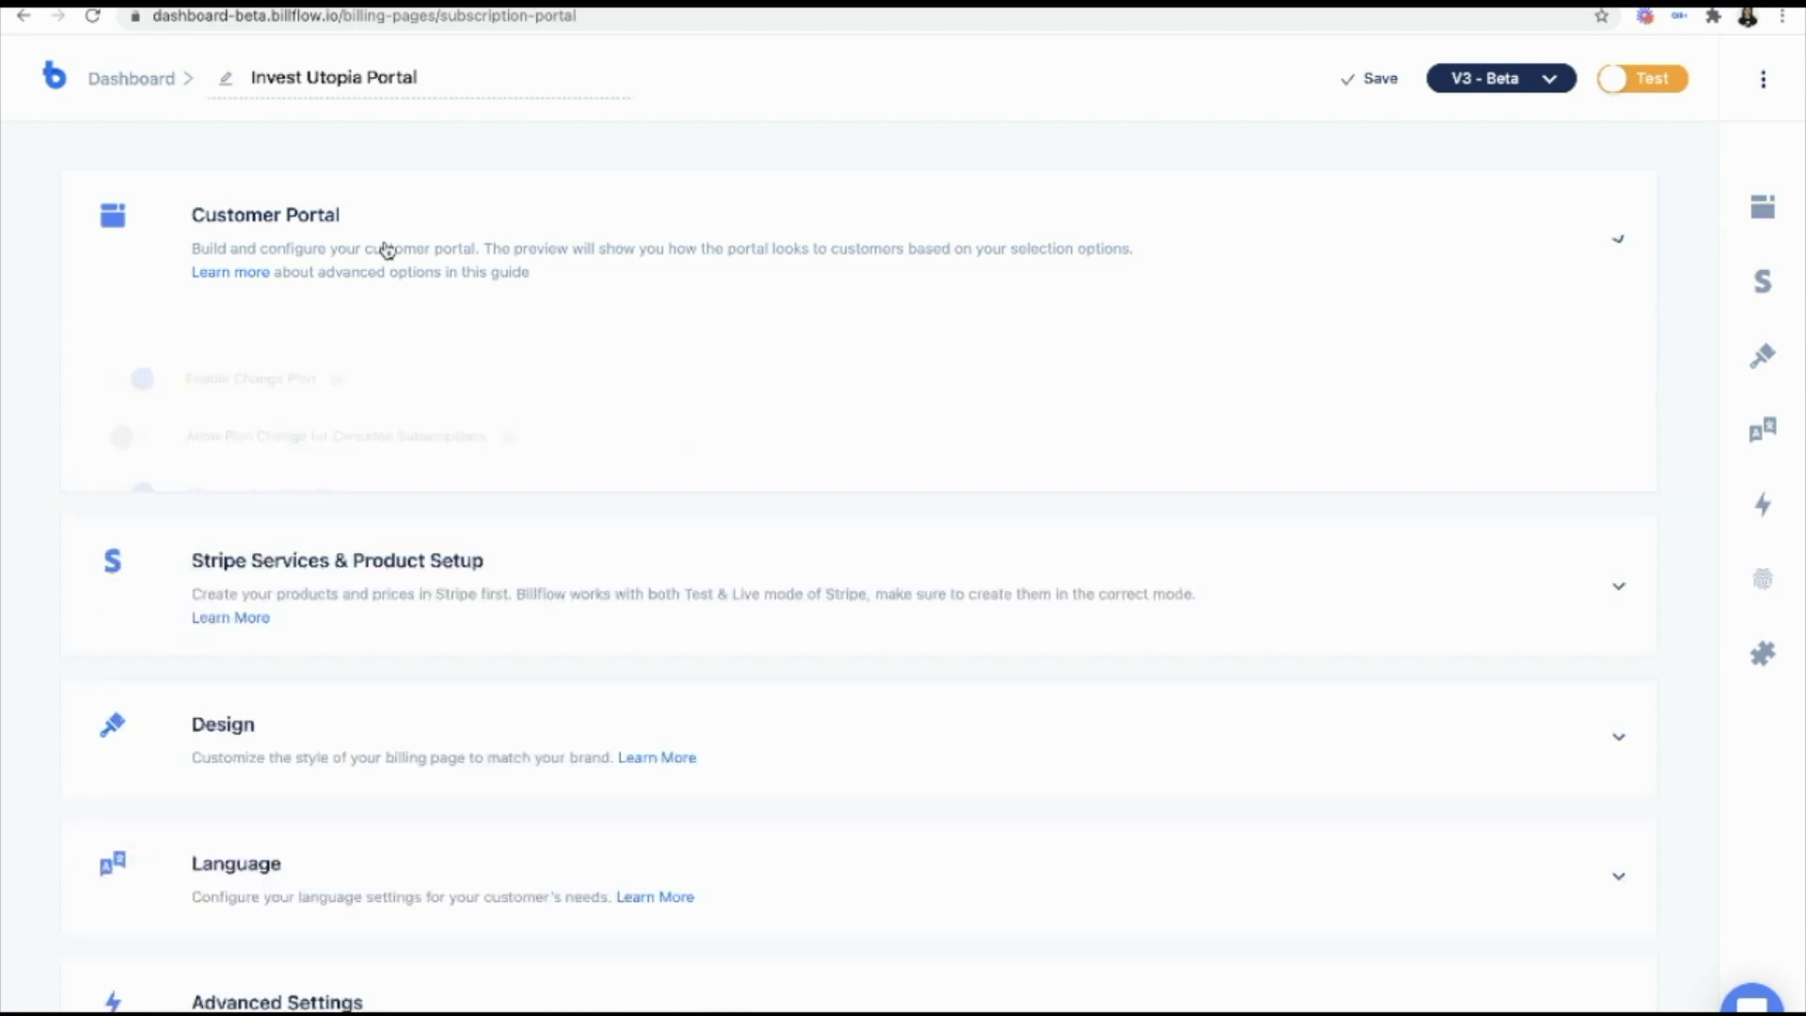
left_click(390, 391)
scroll(390, 442, "down", 2)
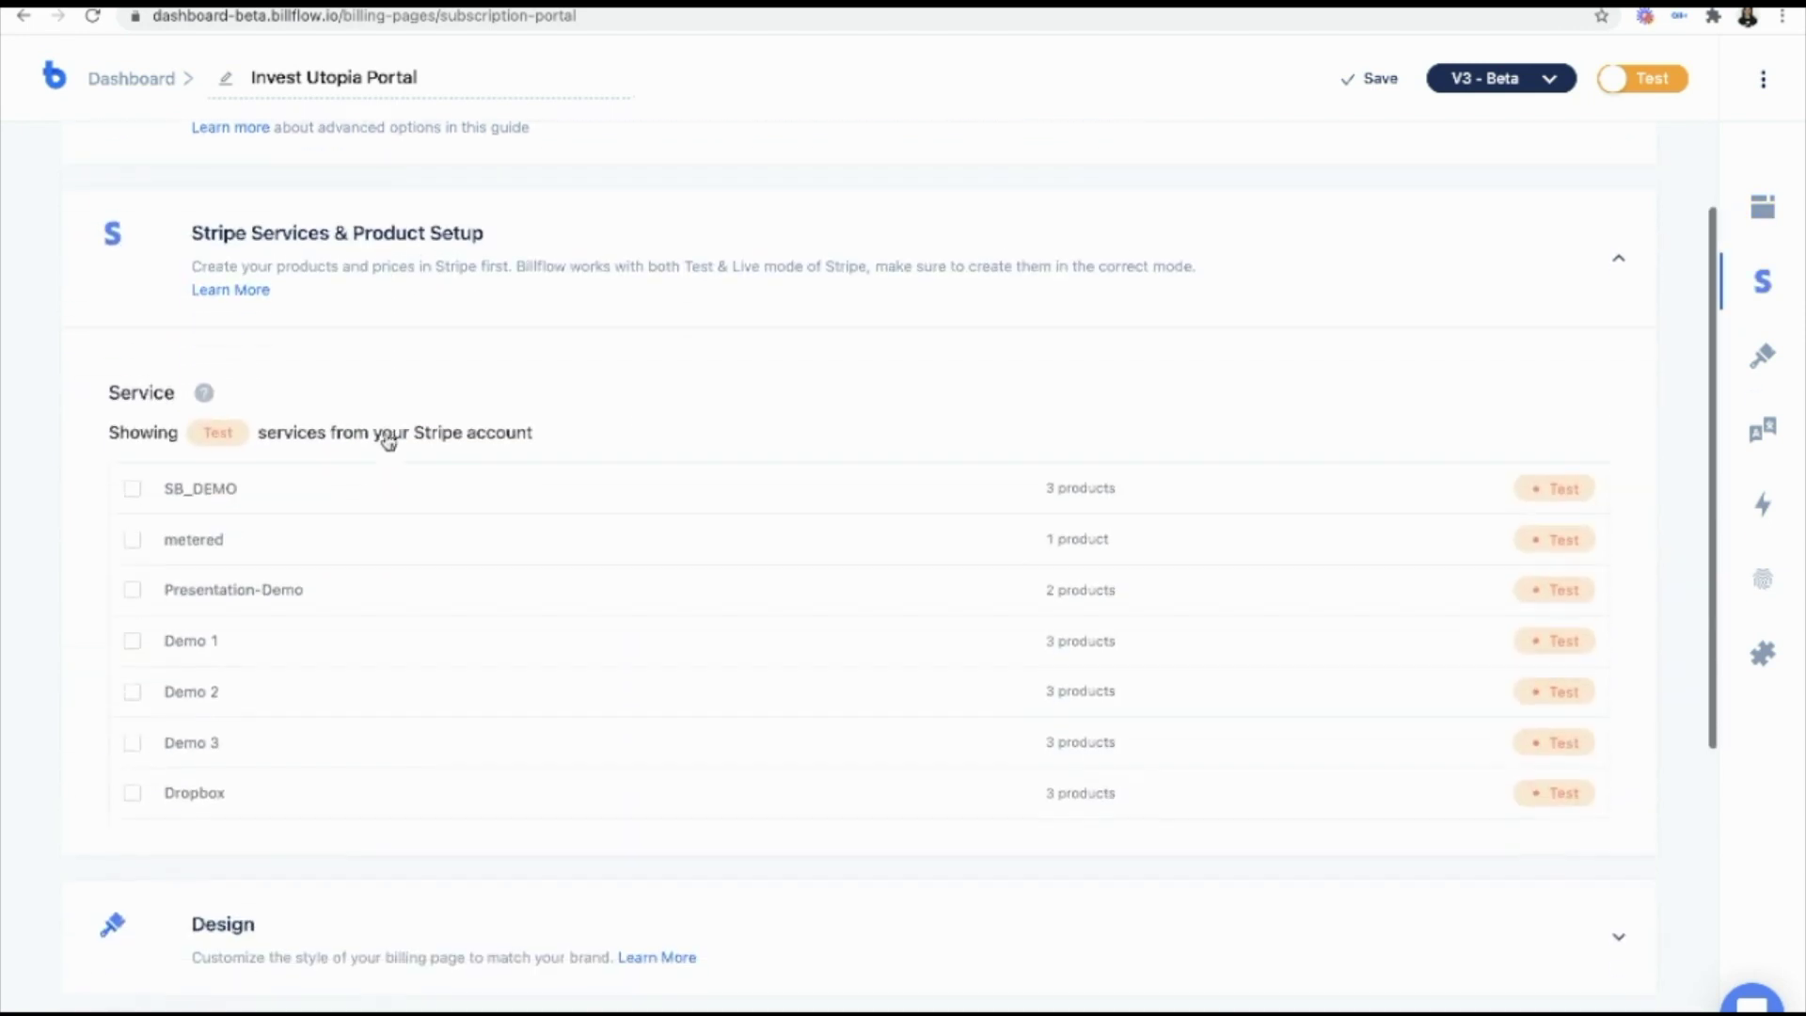
left_click(133, 771)
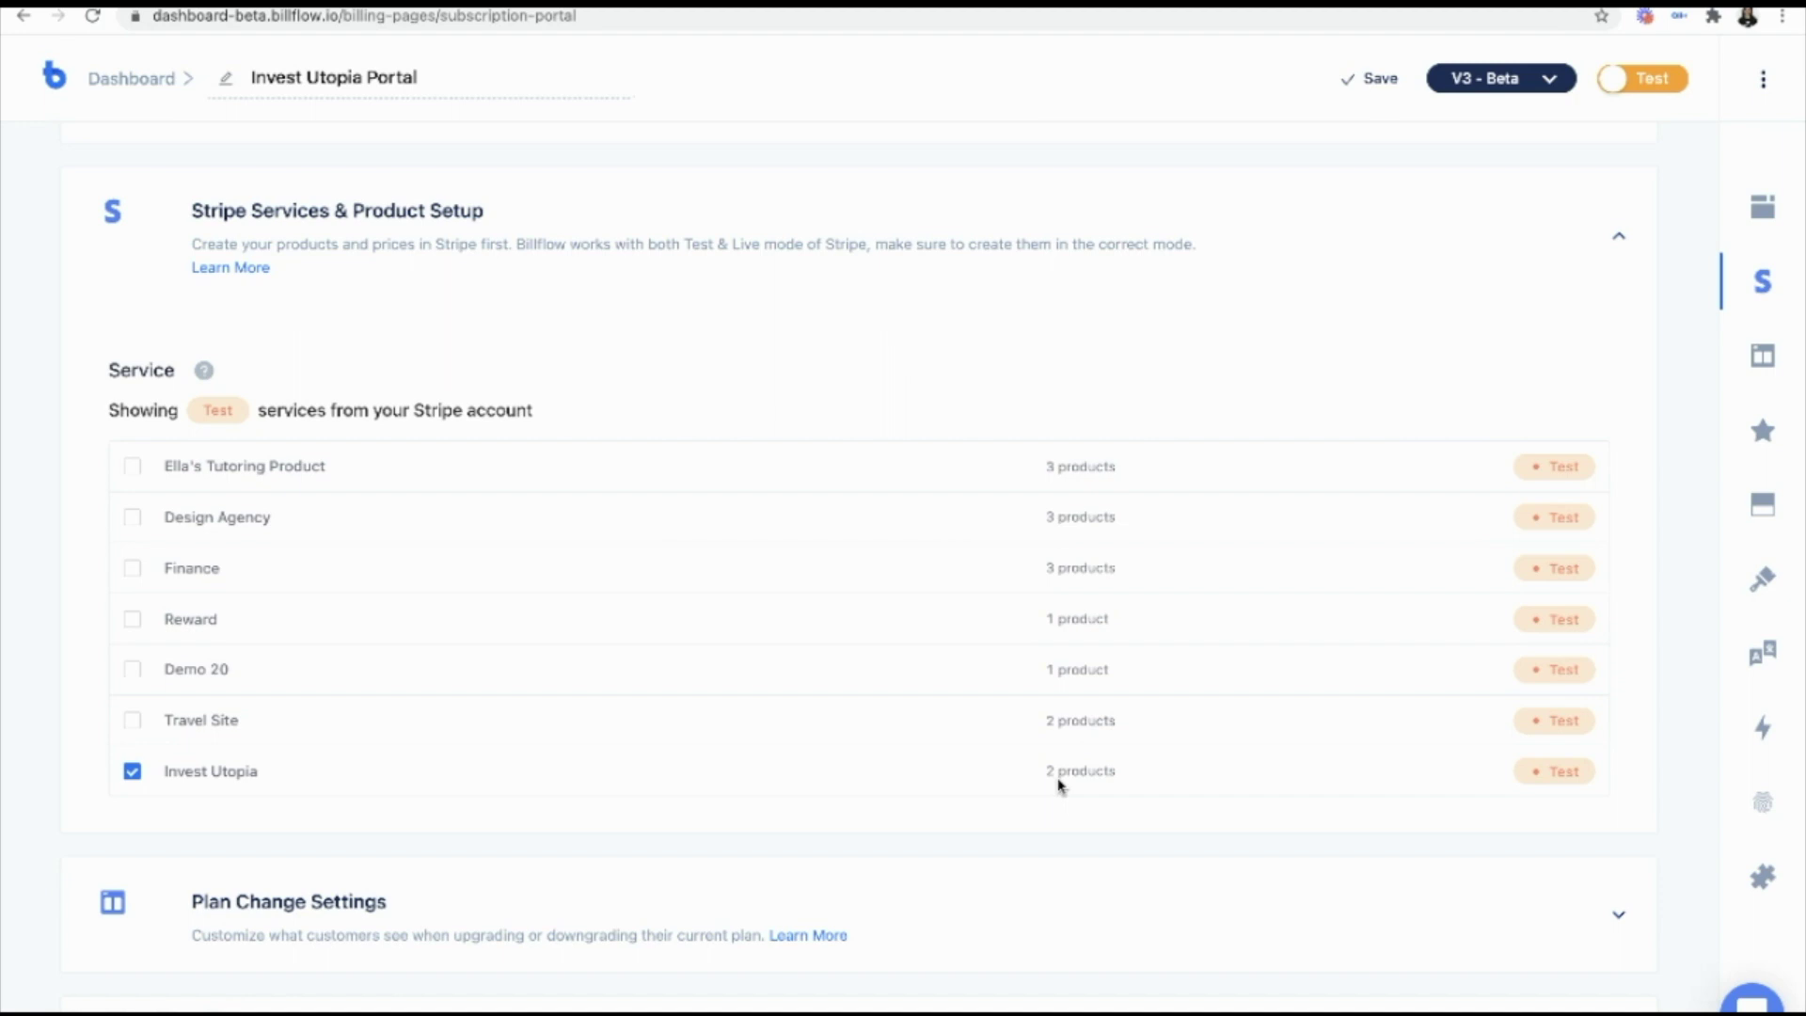
scroll(1059, 791, "down", 4)
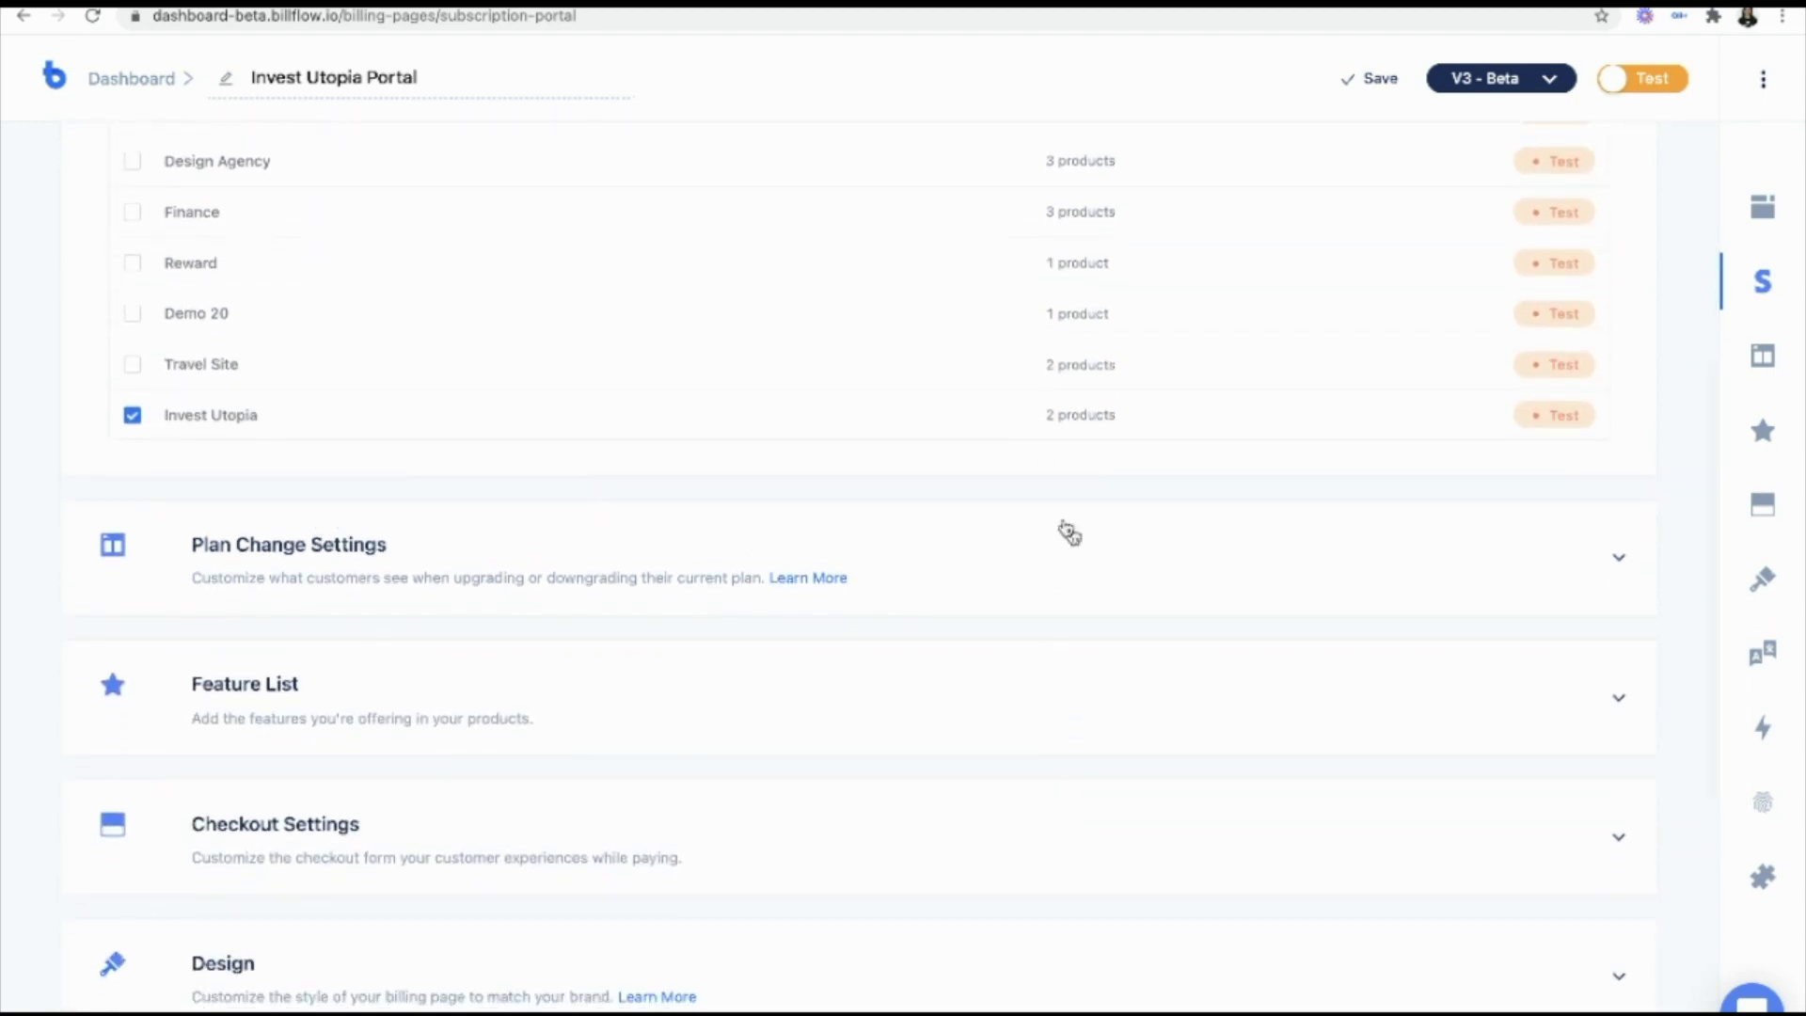
Step: Show Stripe product descriptions on the Basic and Ultimate plan cards, keeping the interval selector visible
left_click(966, 558)
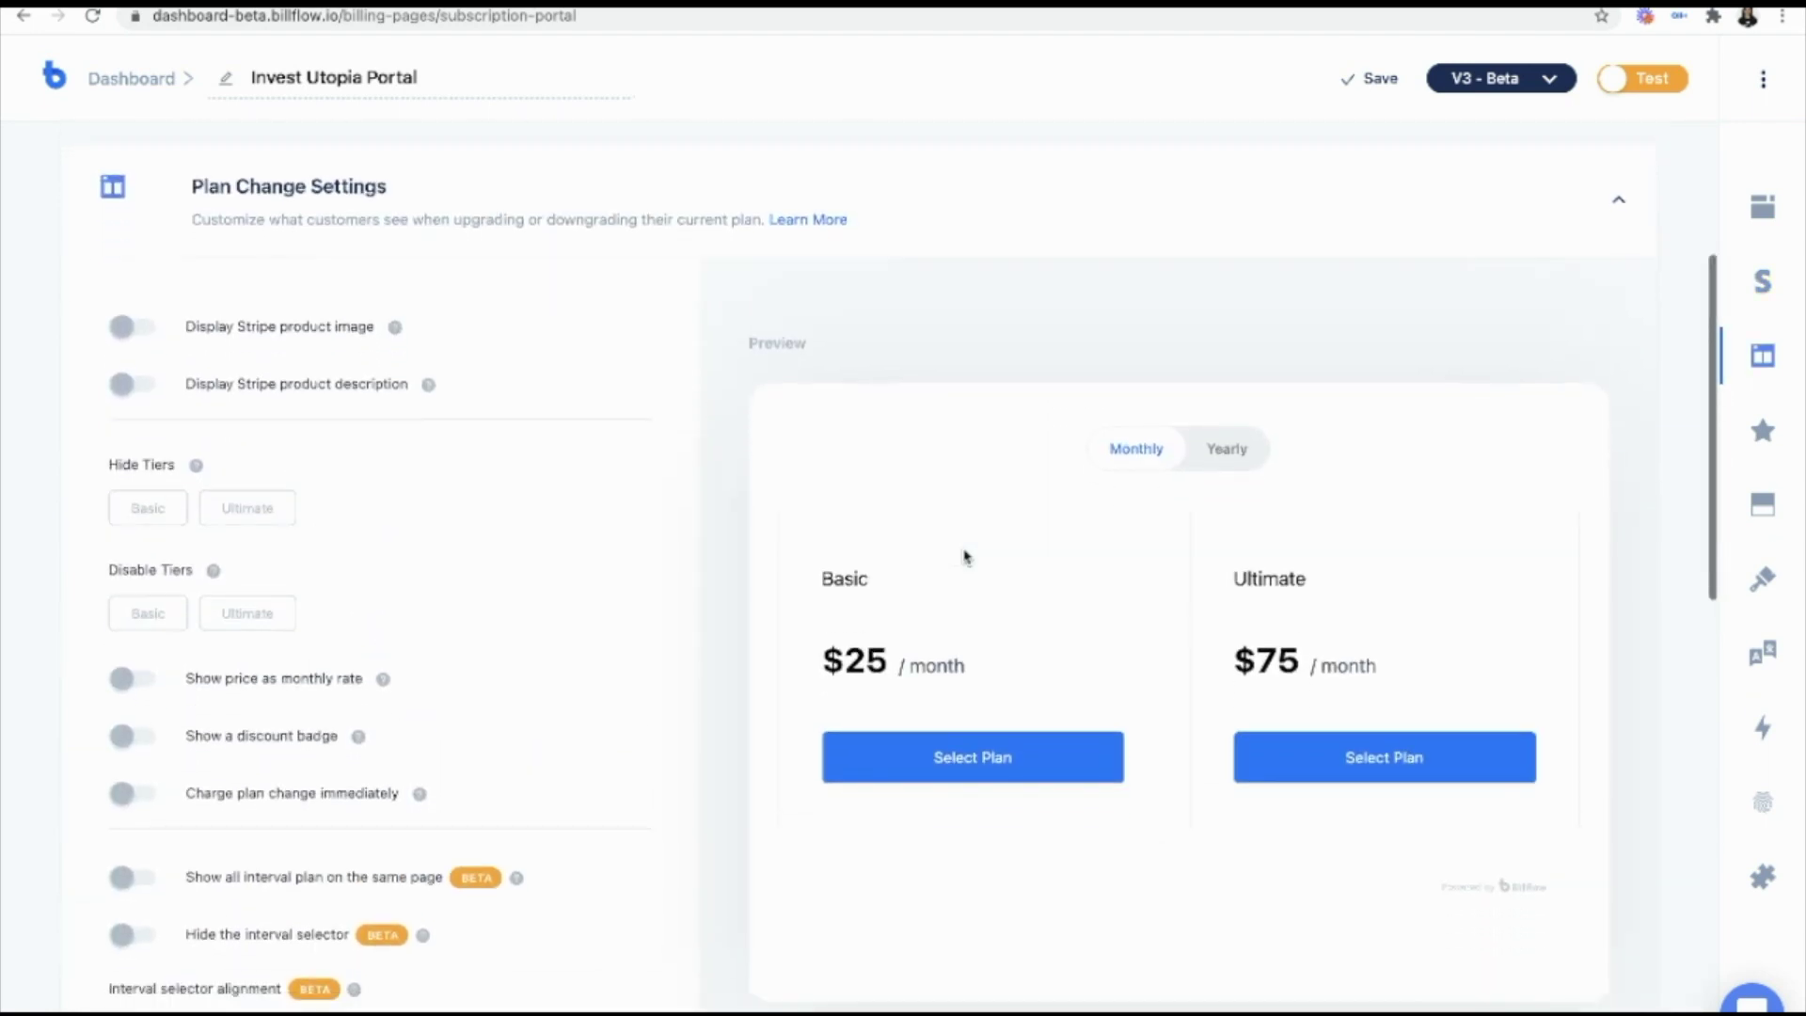
left_click(122, 386)
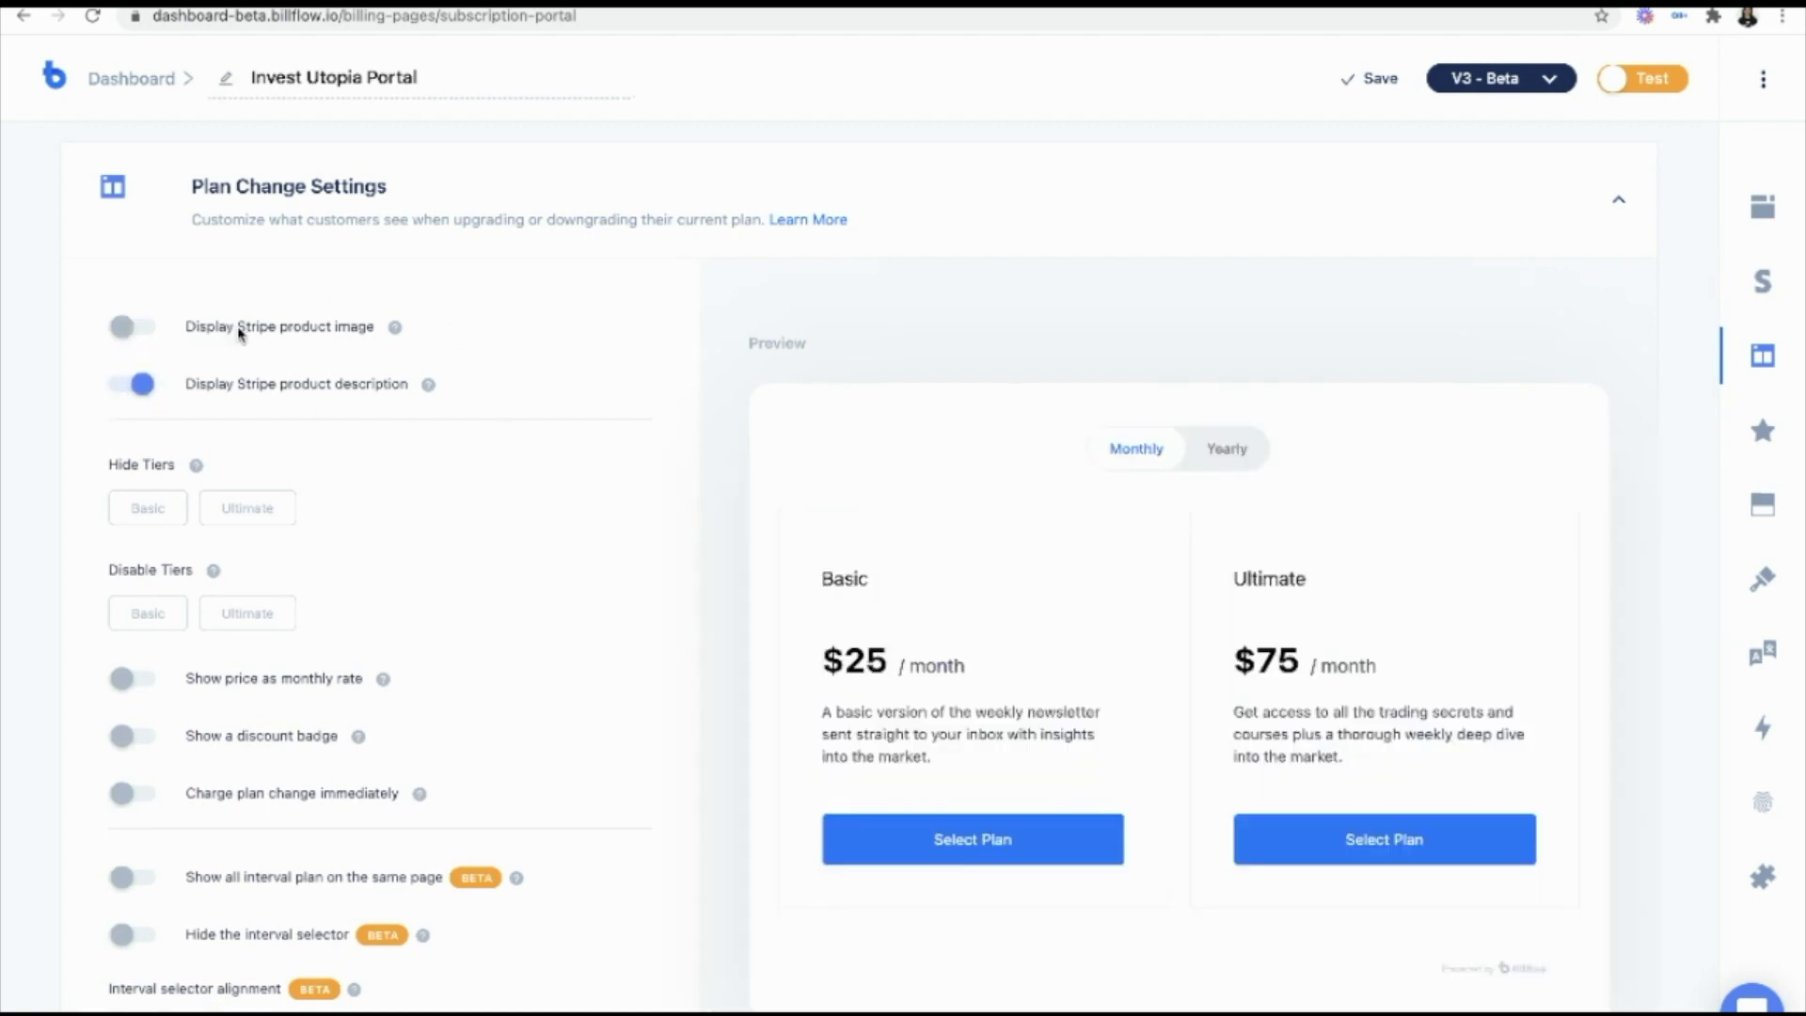
scroll(235, 329, "down", 2)
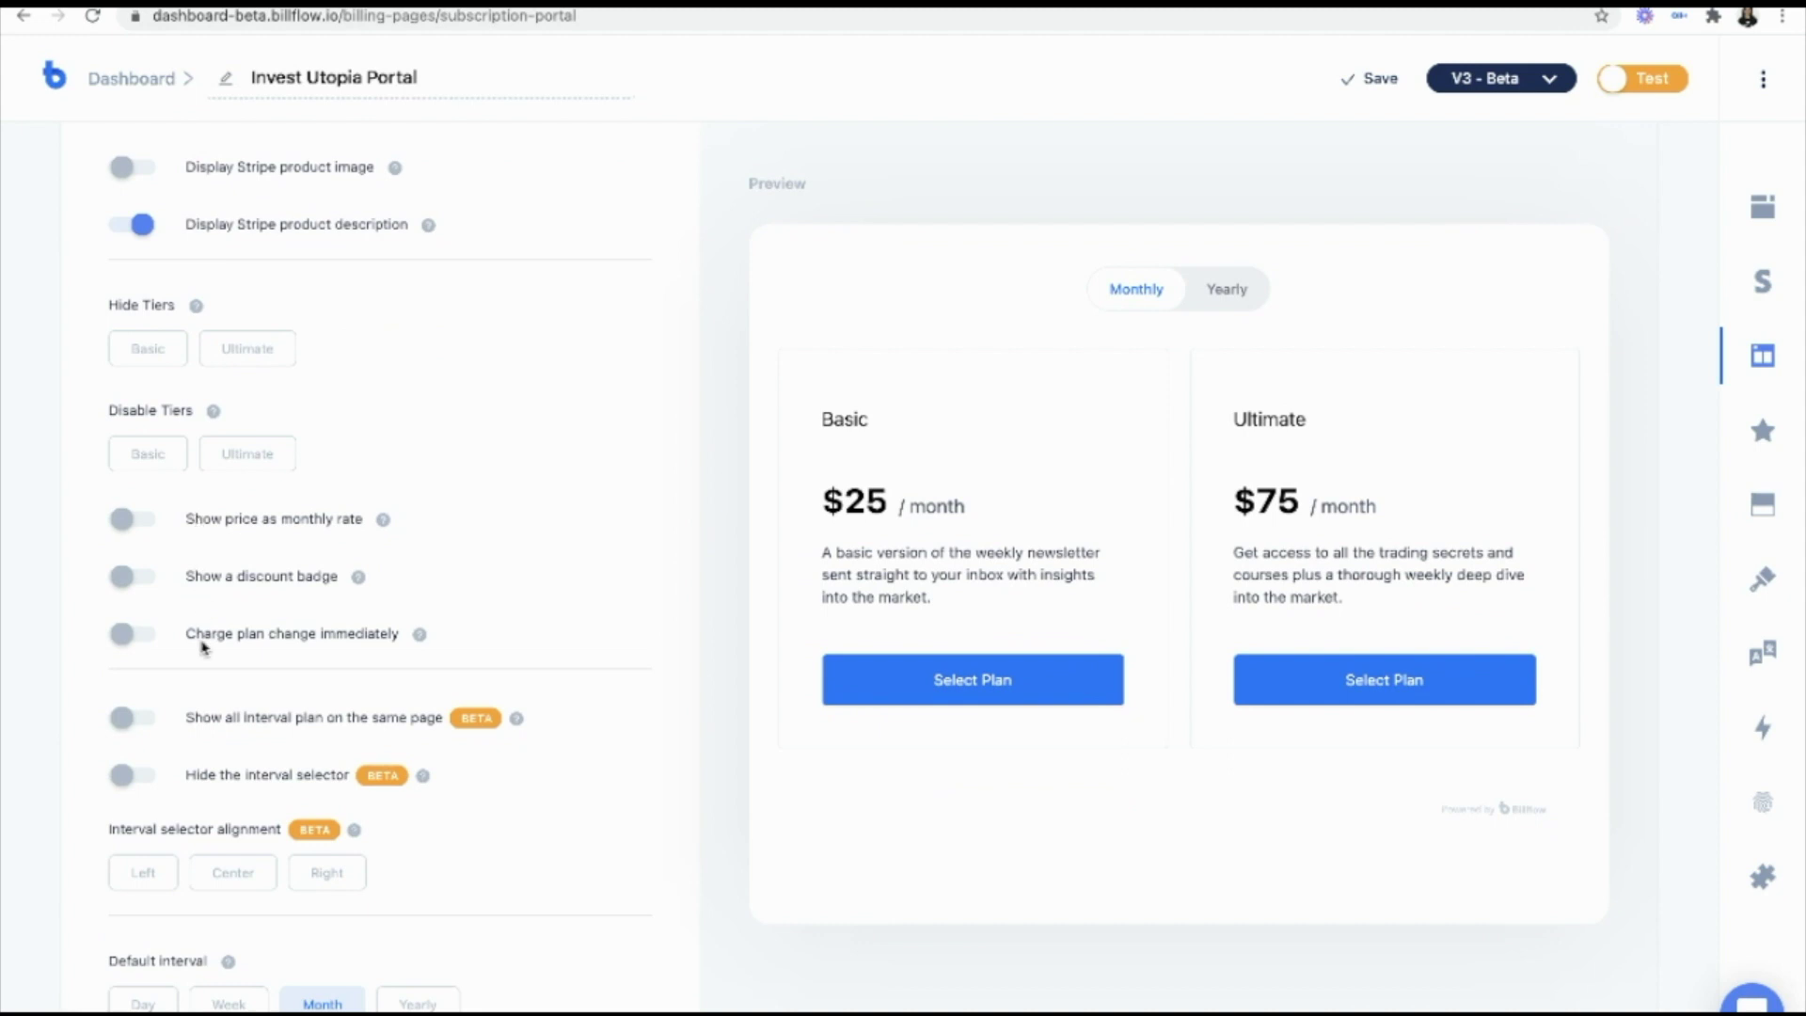
scroll(201, 646, "down", 1)
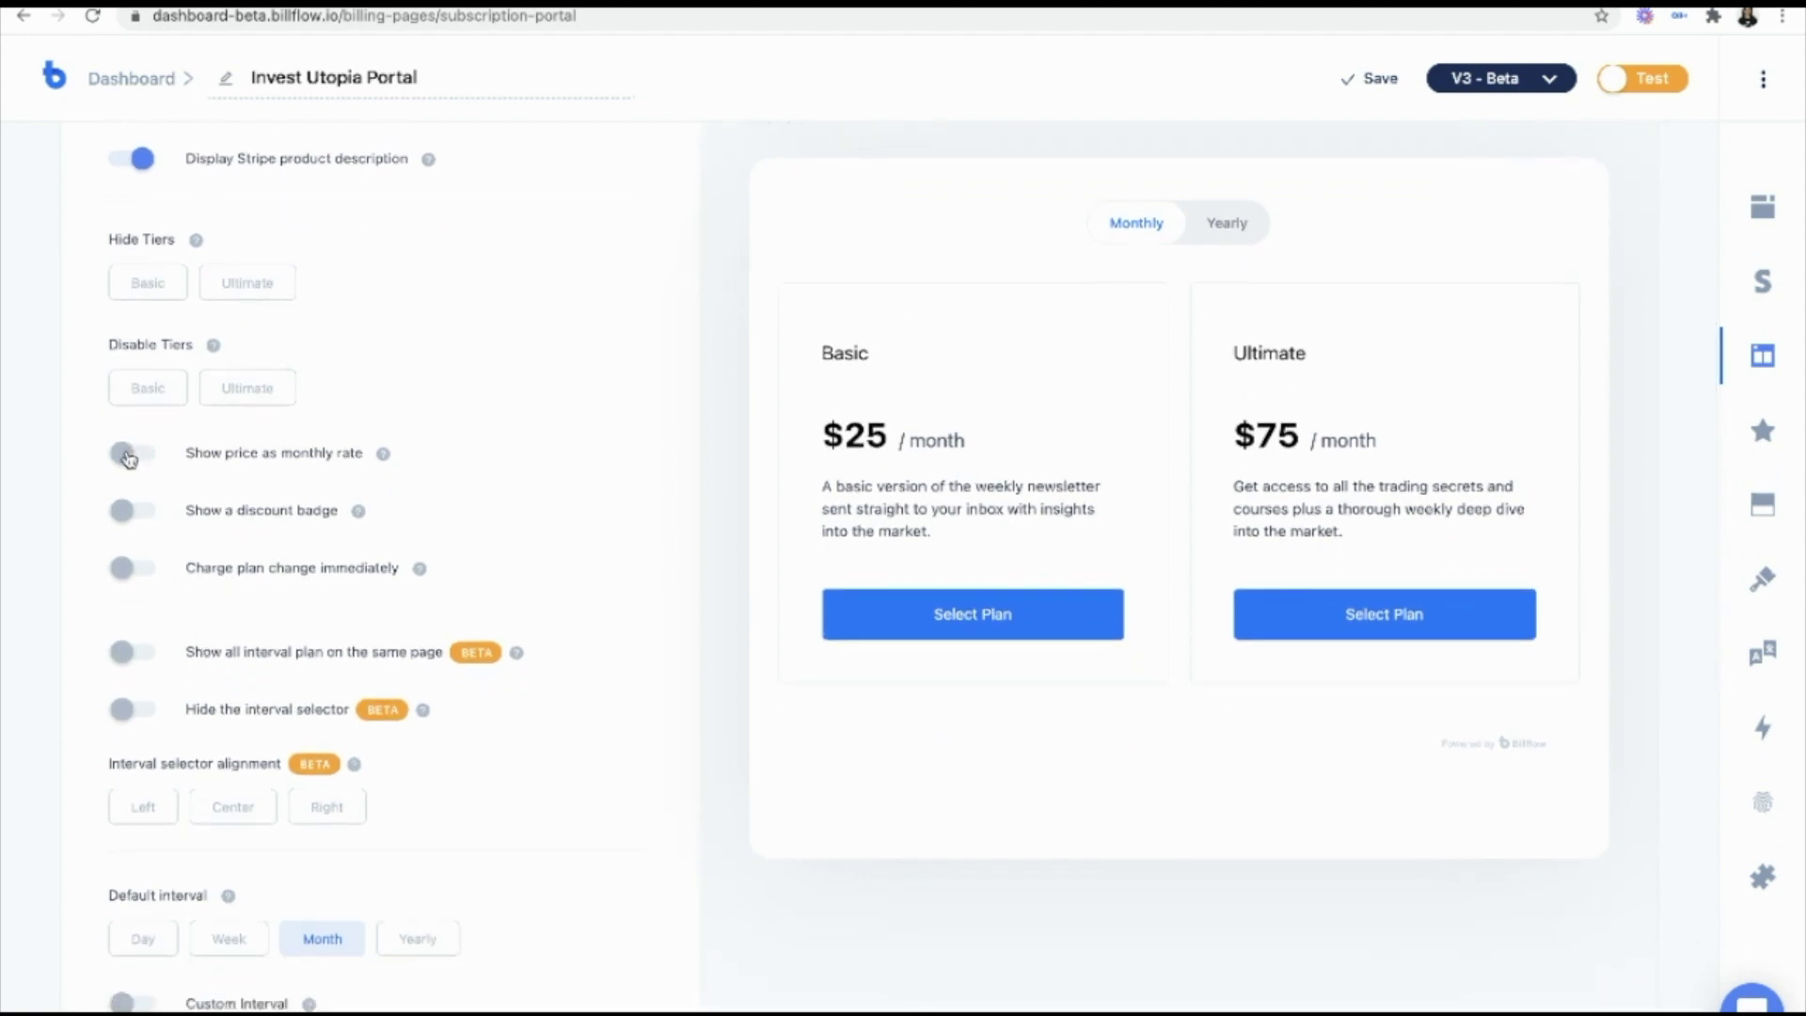
scroll(303, 590, "down", 1)
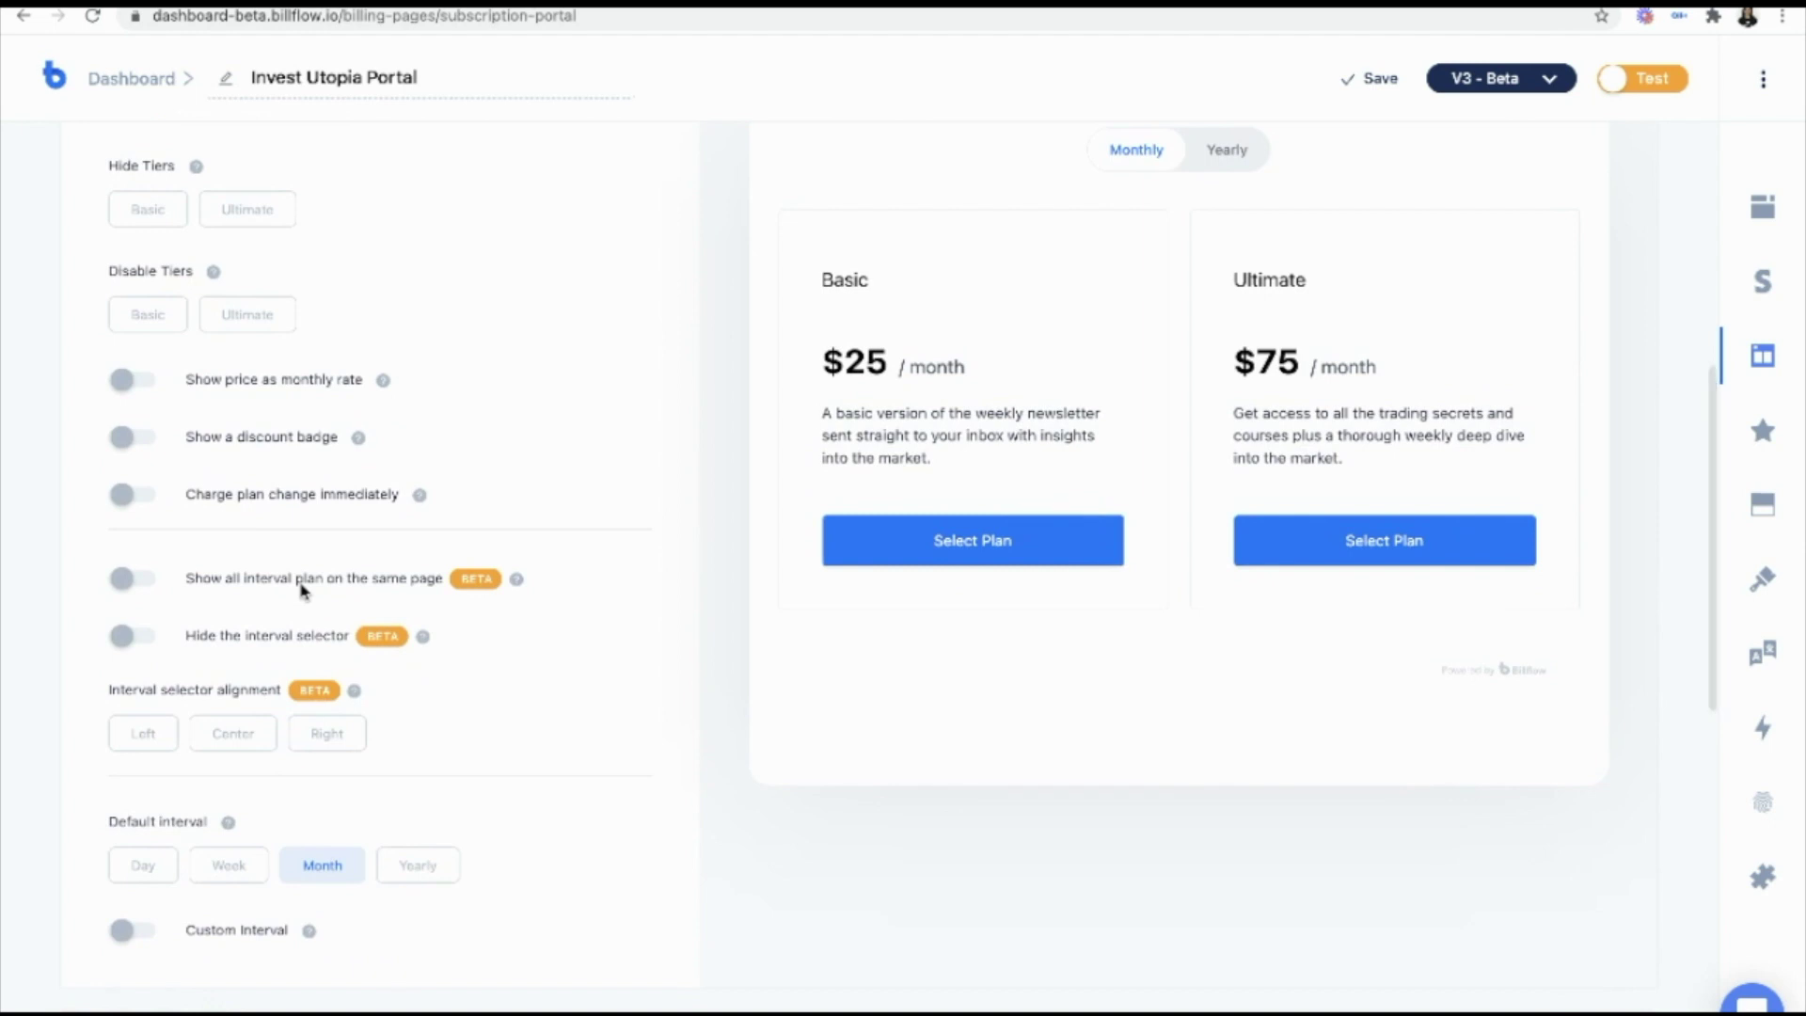
left_click(125, 643)
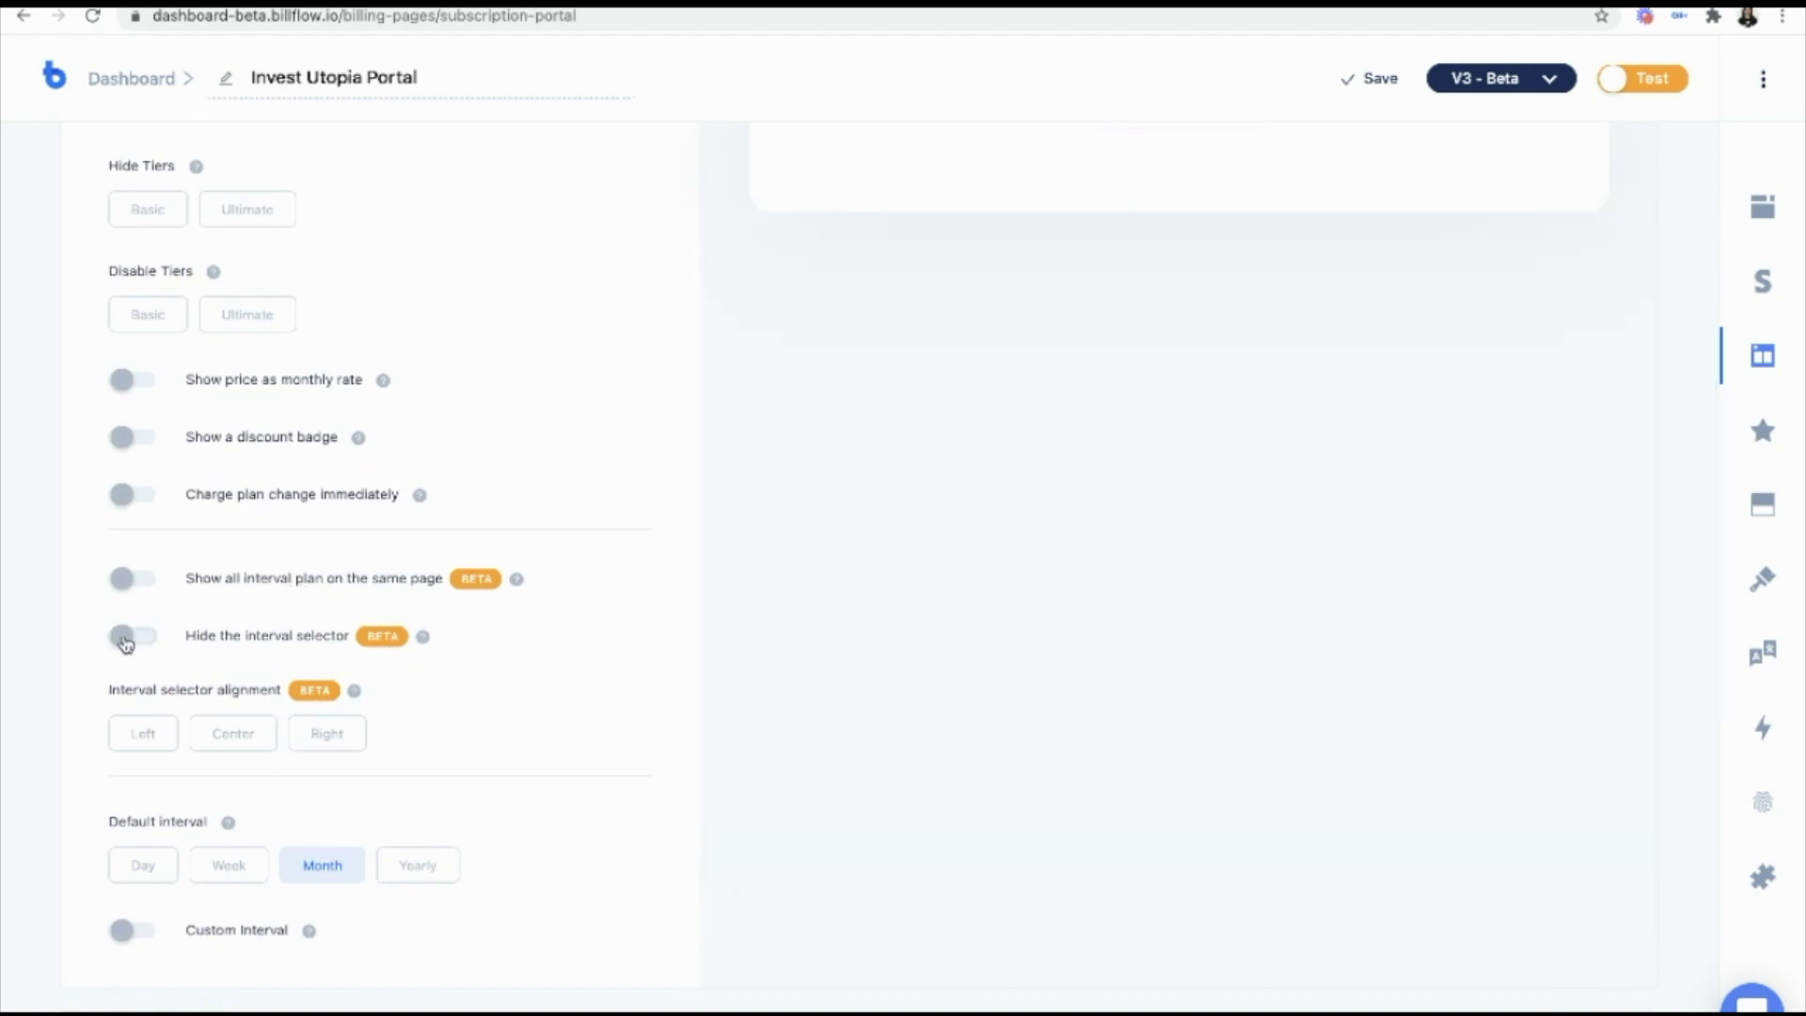
left_click(125, 643)
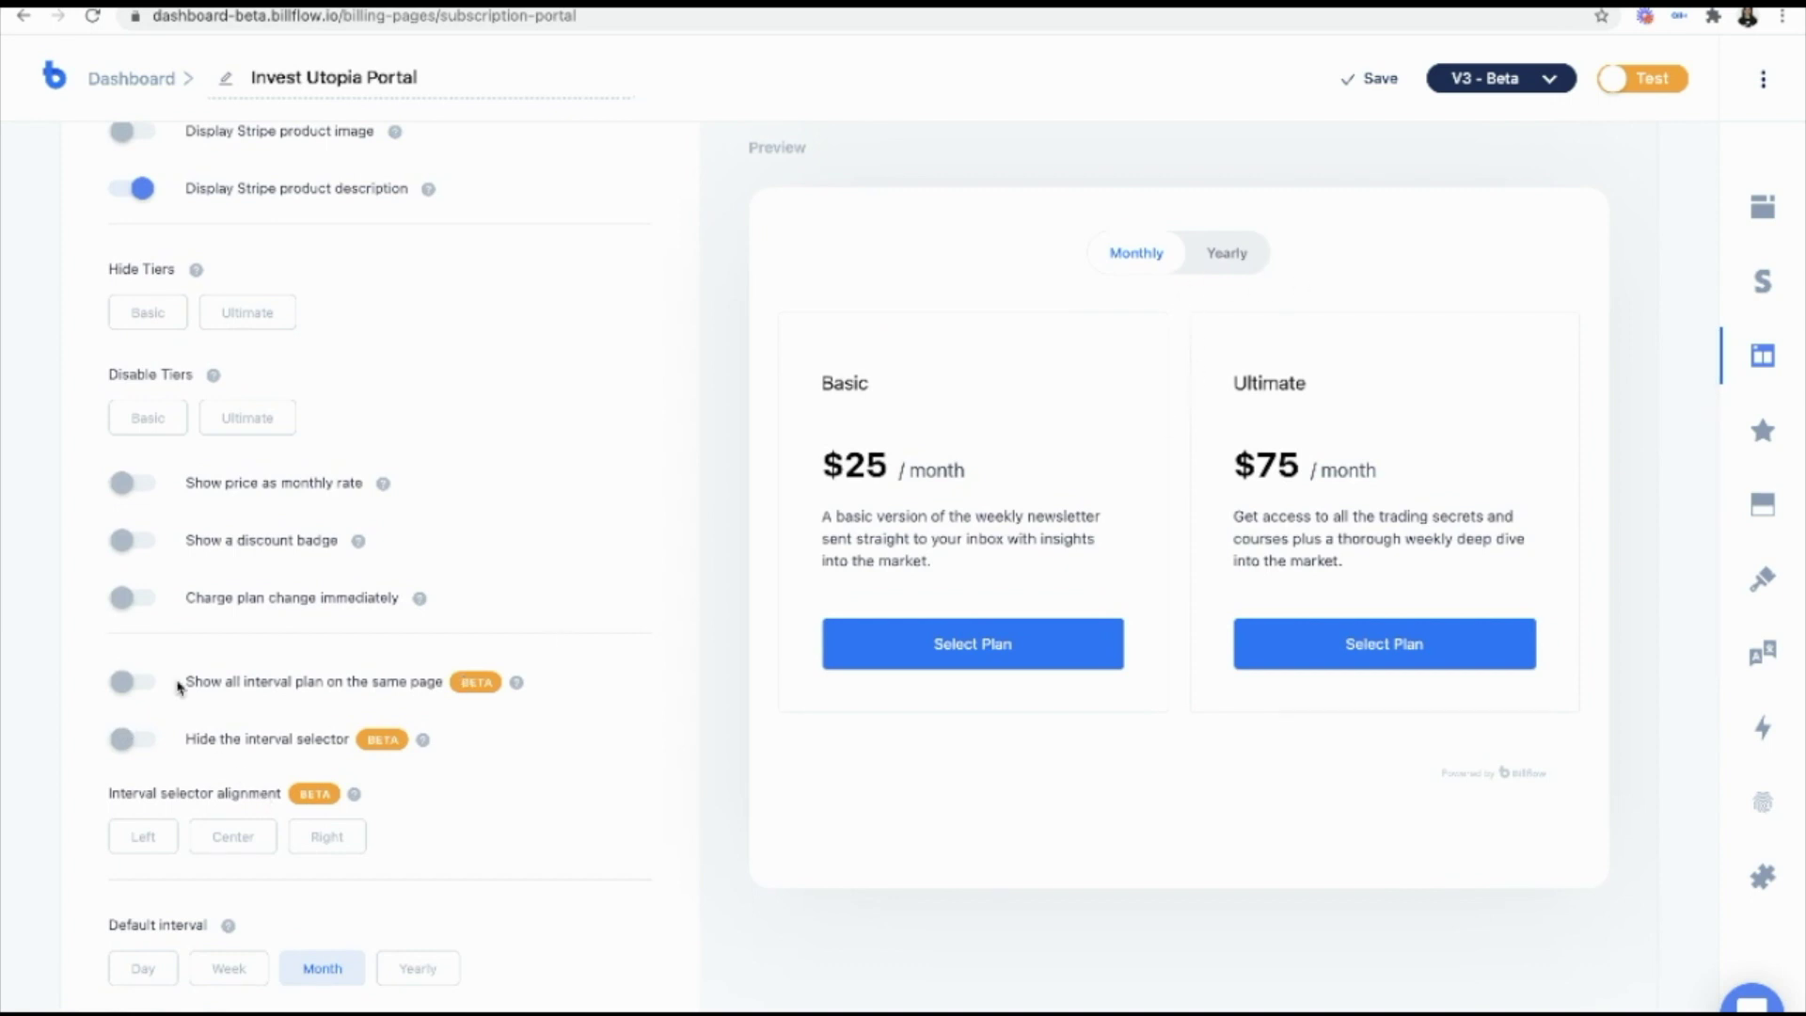
Step: Collapse the Feature List and expand the portal's Checkout Settings
scroll(178, 688, "down", 9)
scroll(712, 329, "down", 3)
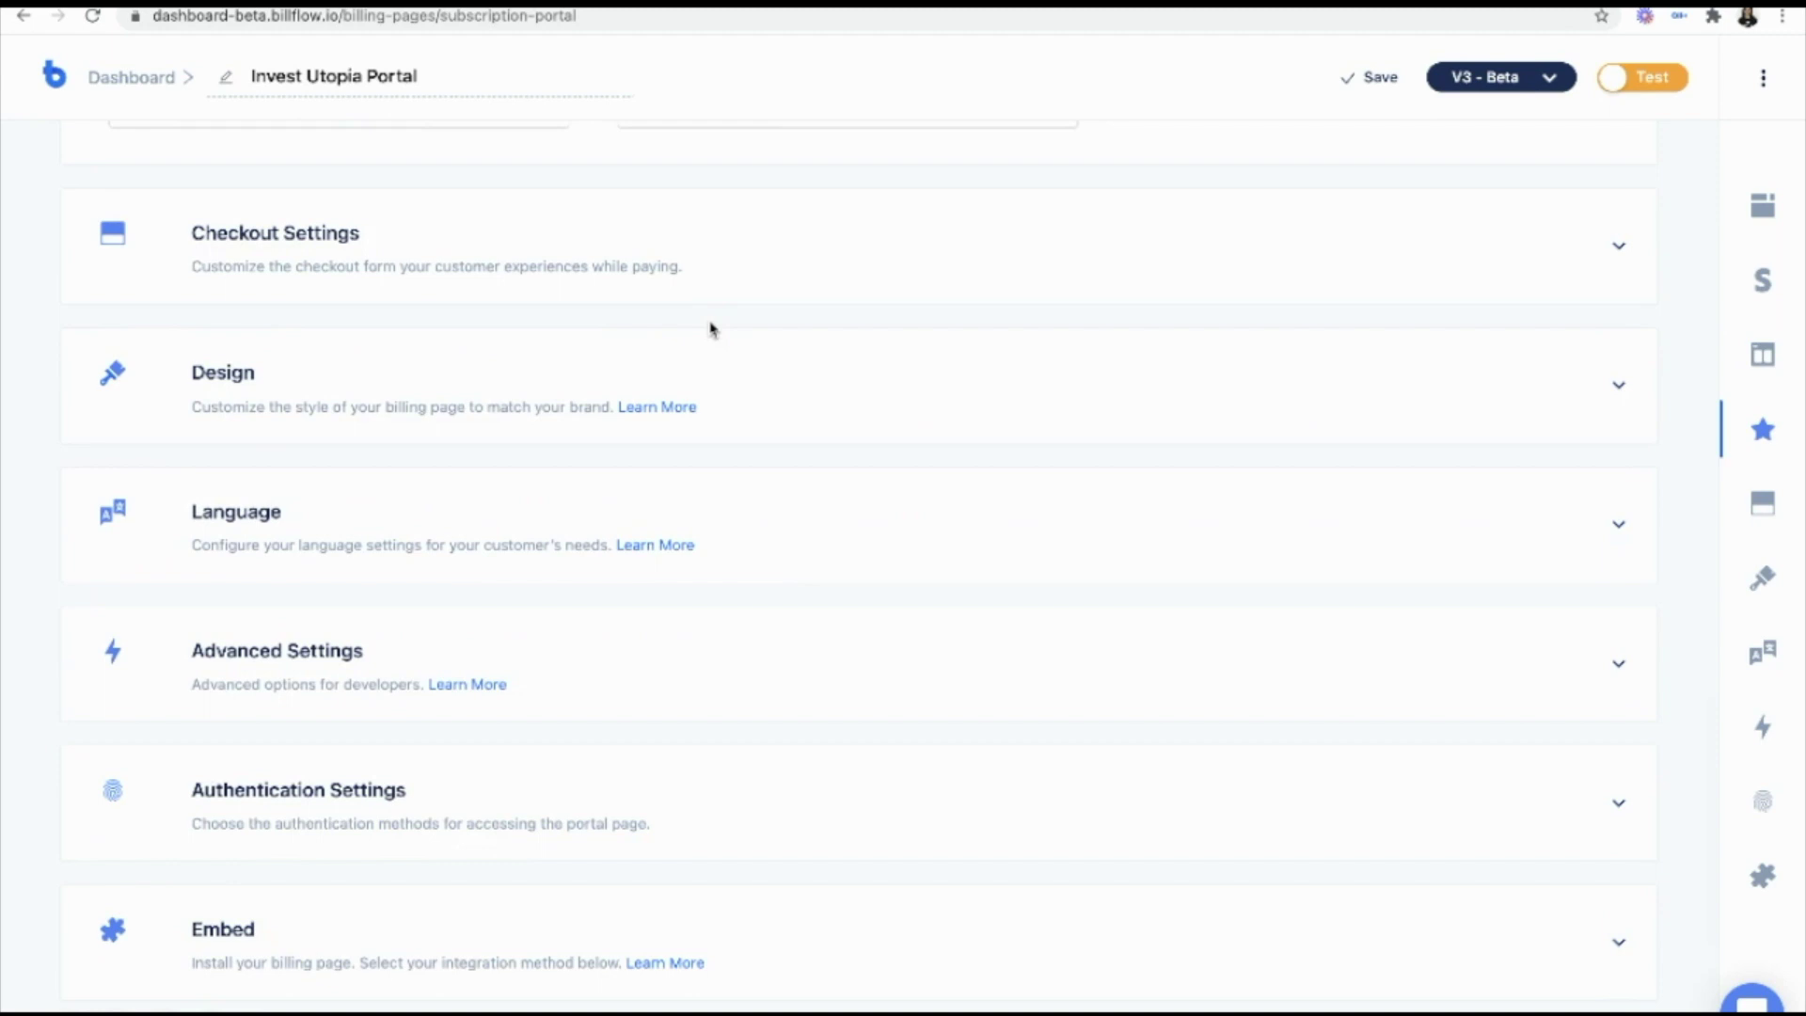
scroll(712, 330, "up", 5)
left_click(704, 341)
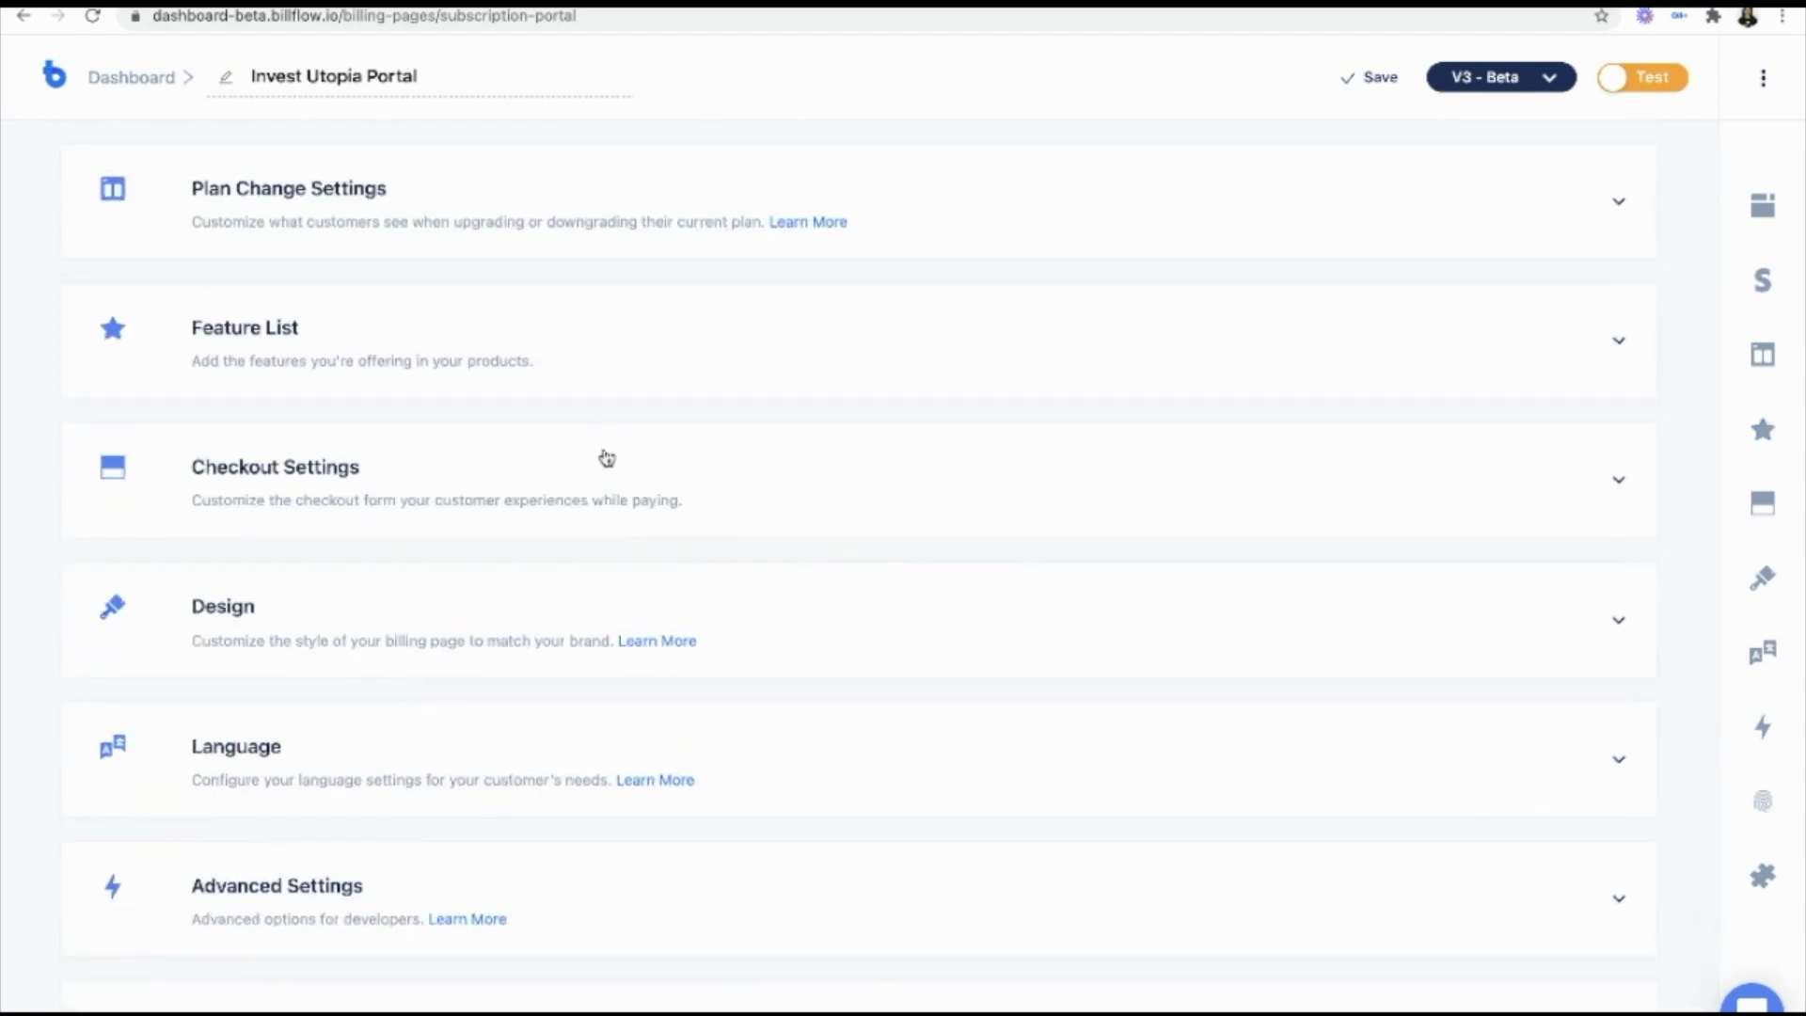
left_click(606, 458)
scroll(607, 458, "down", 2)
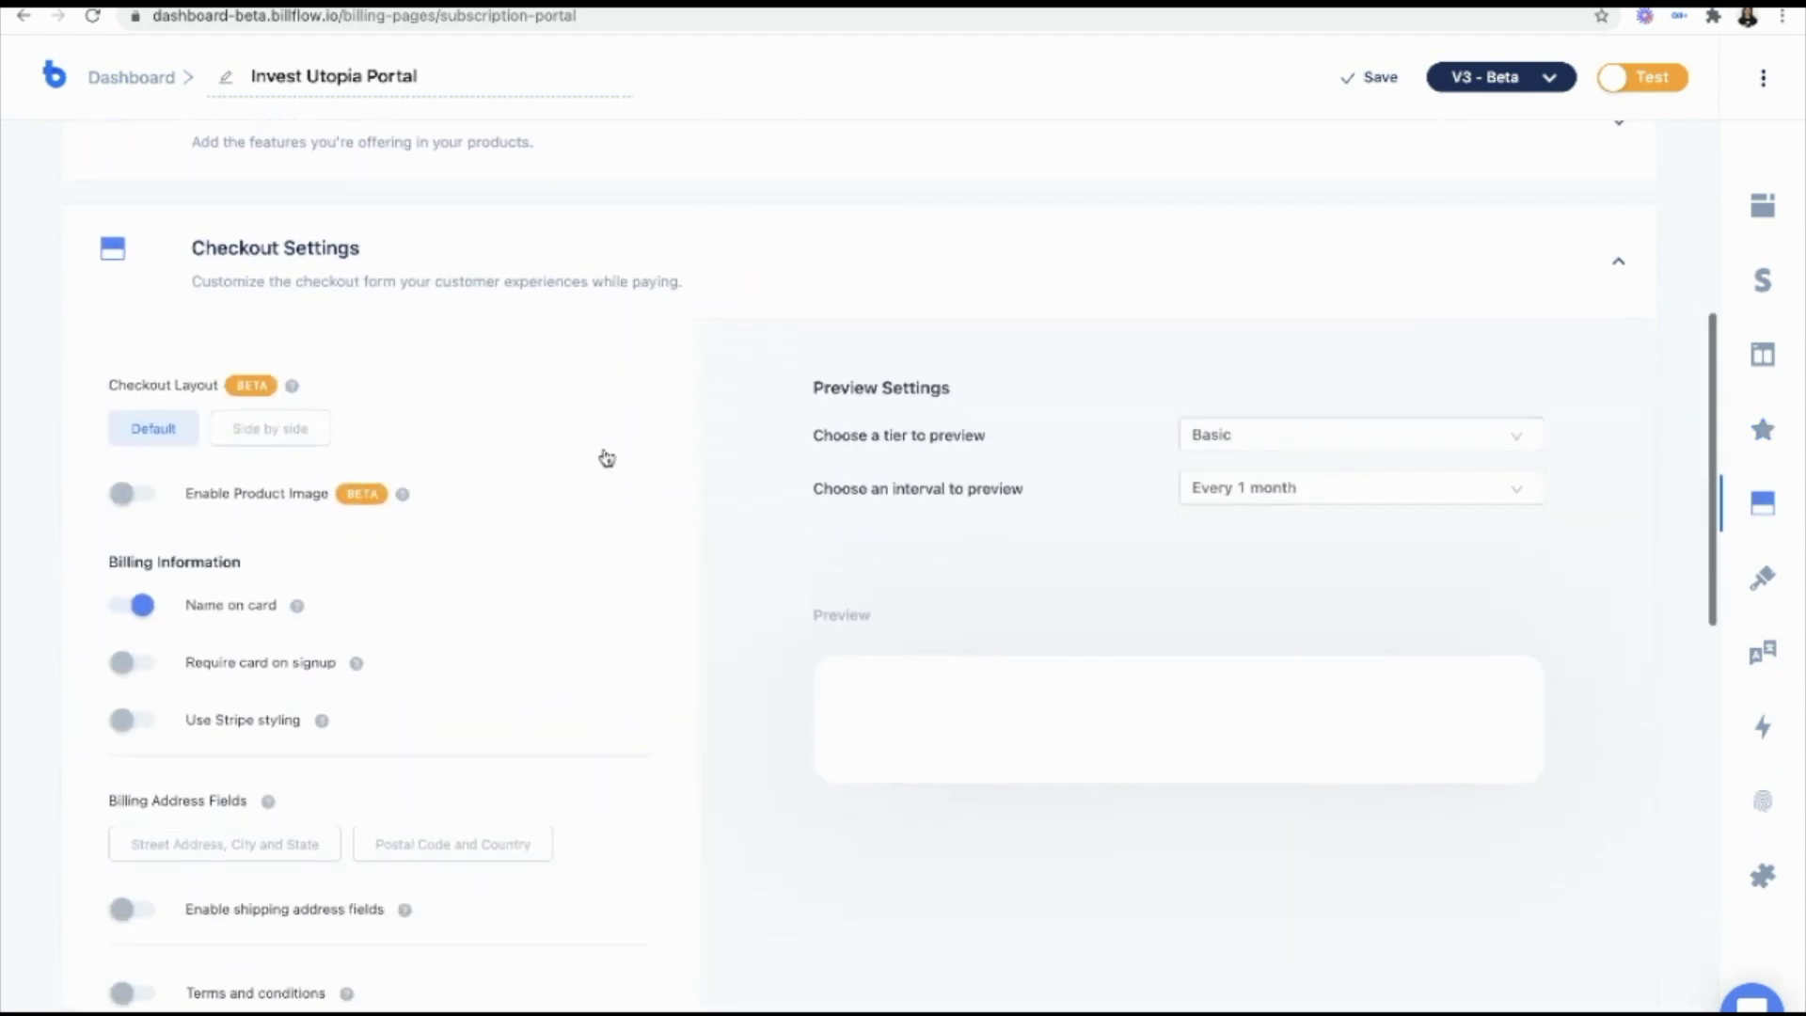
scroll(607, 458, "down", 2)
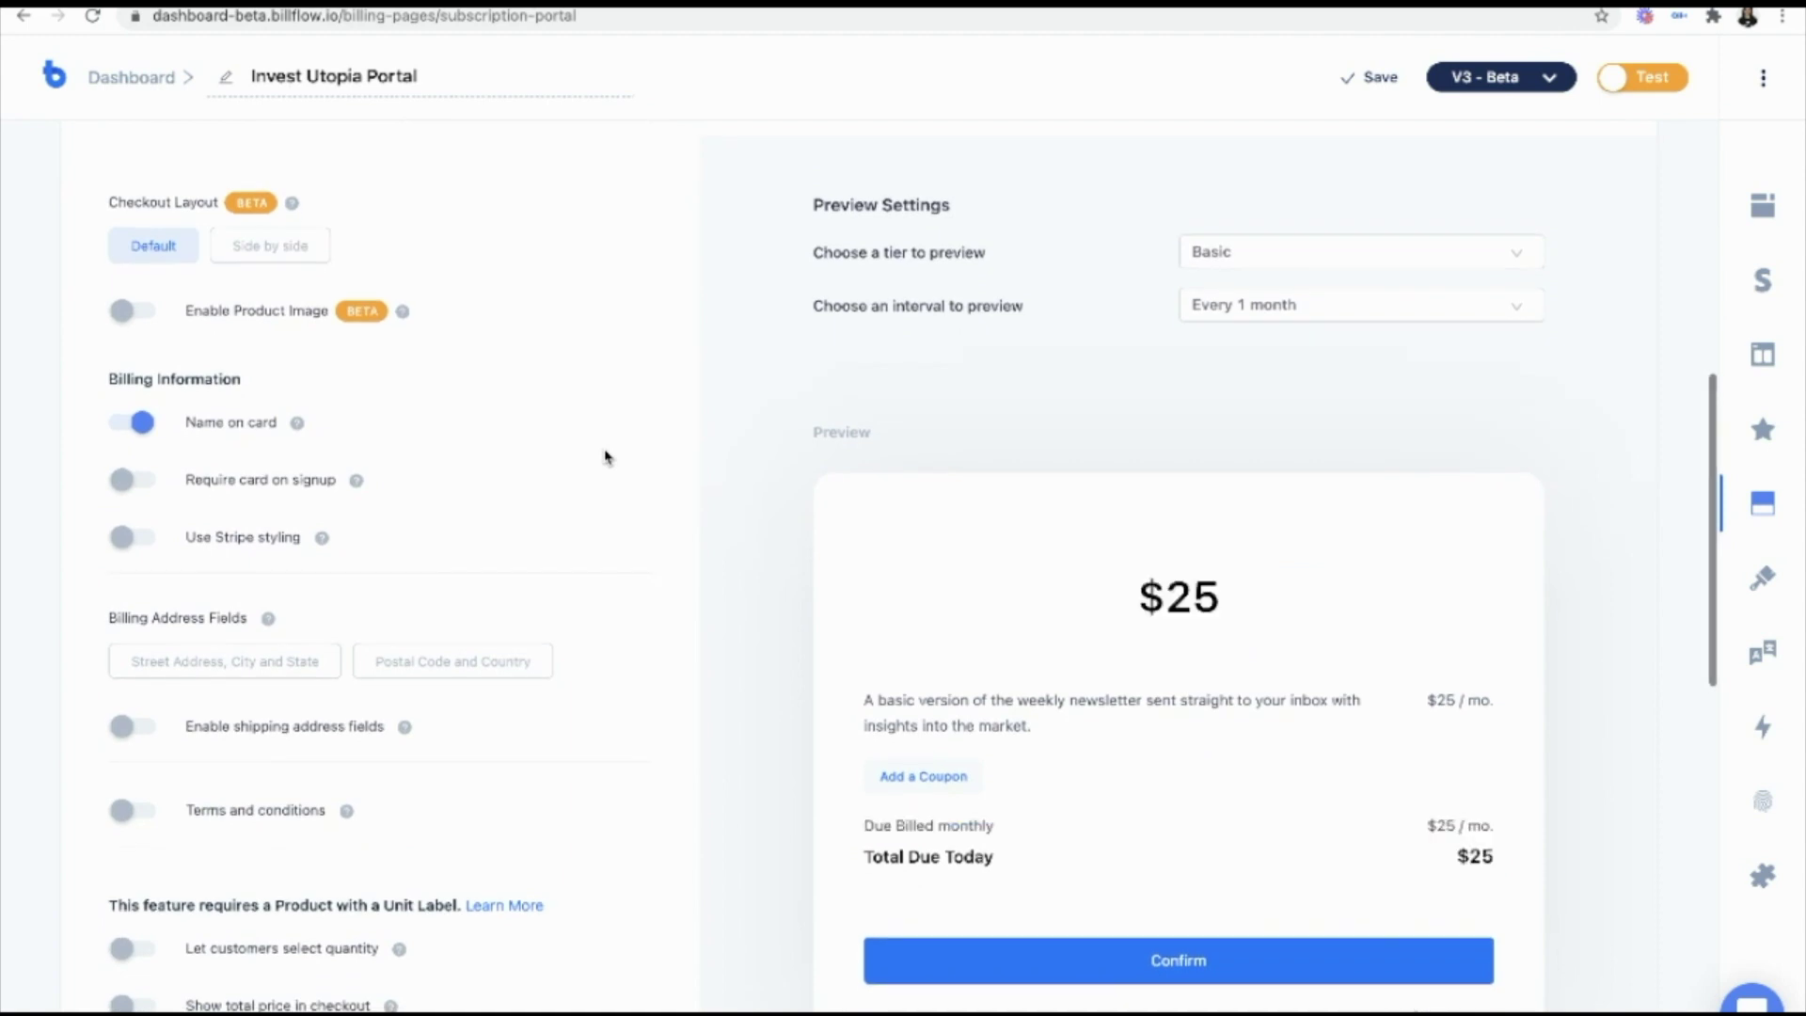
scroll(597, 442, "up", 2)
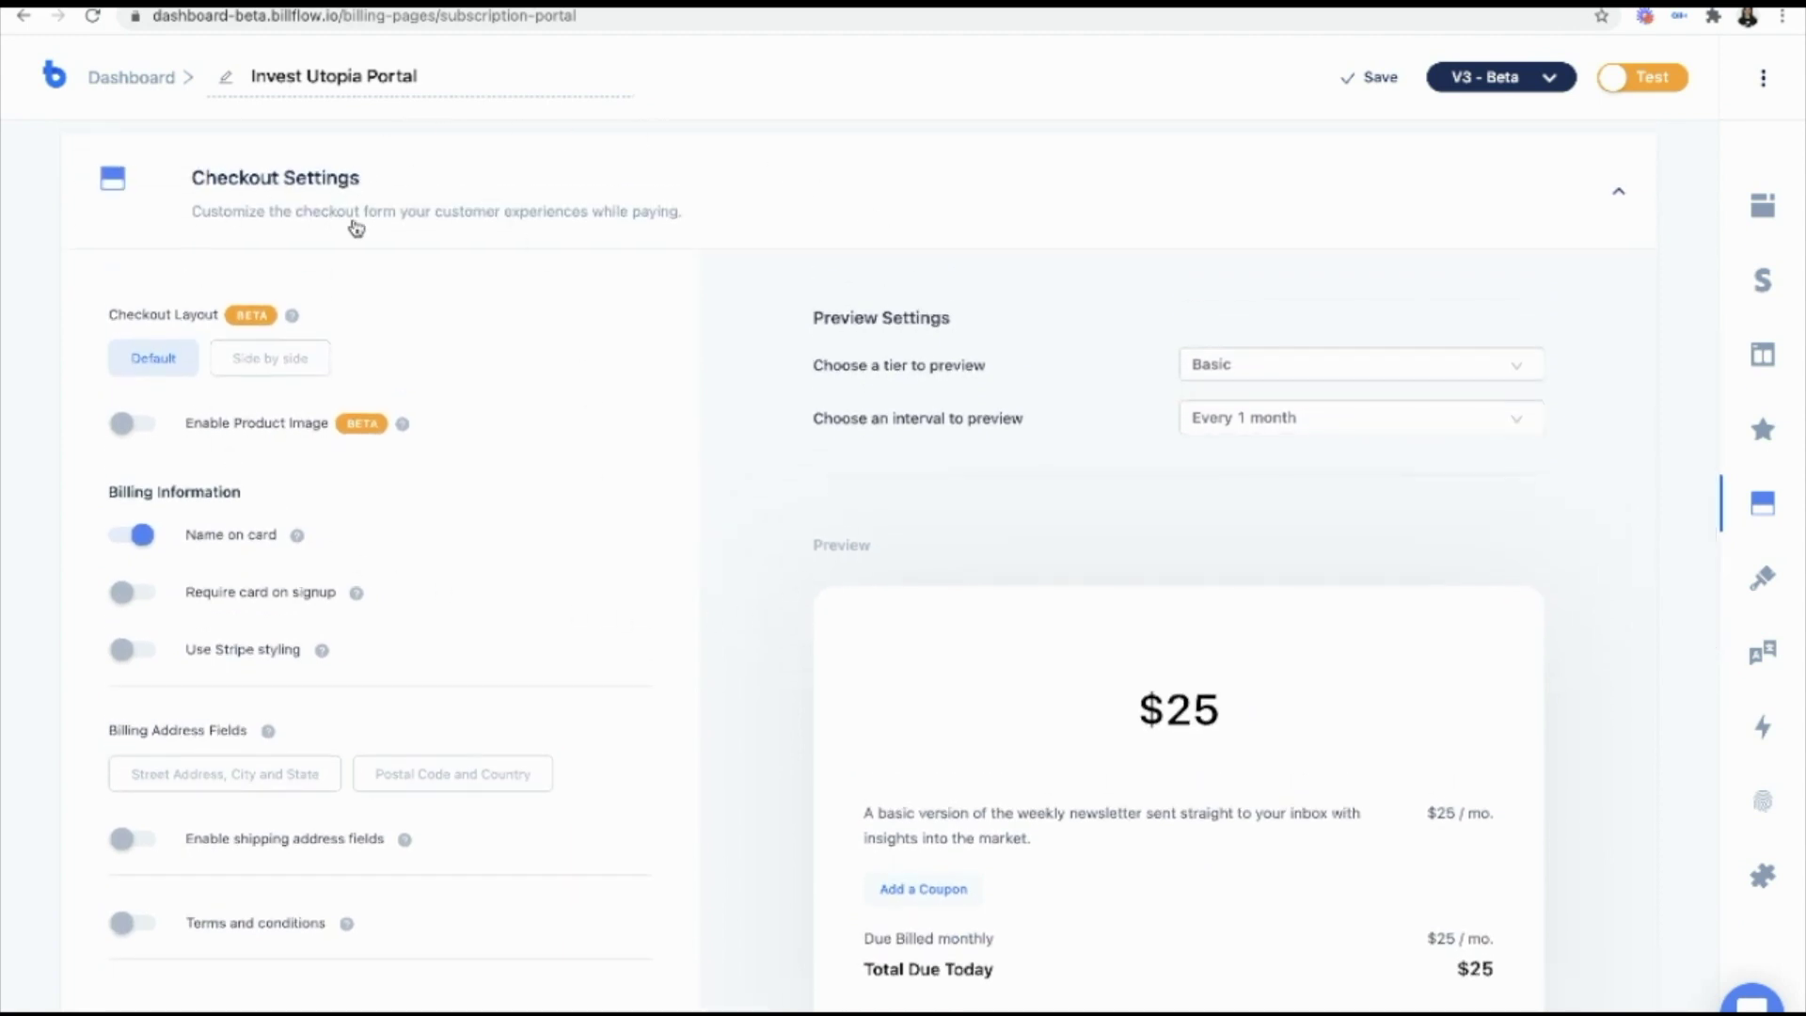
Step: Turn off 'Name on card', leaving Automatic Tax and the VAT field disabled
left_click(141, 536)
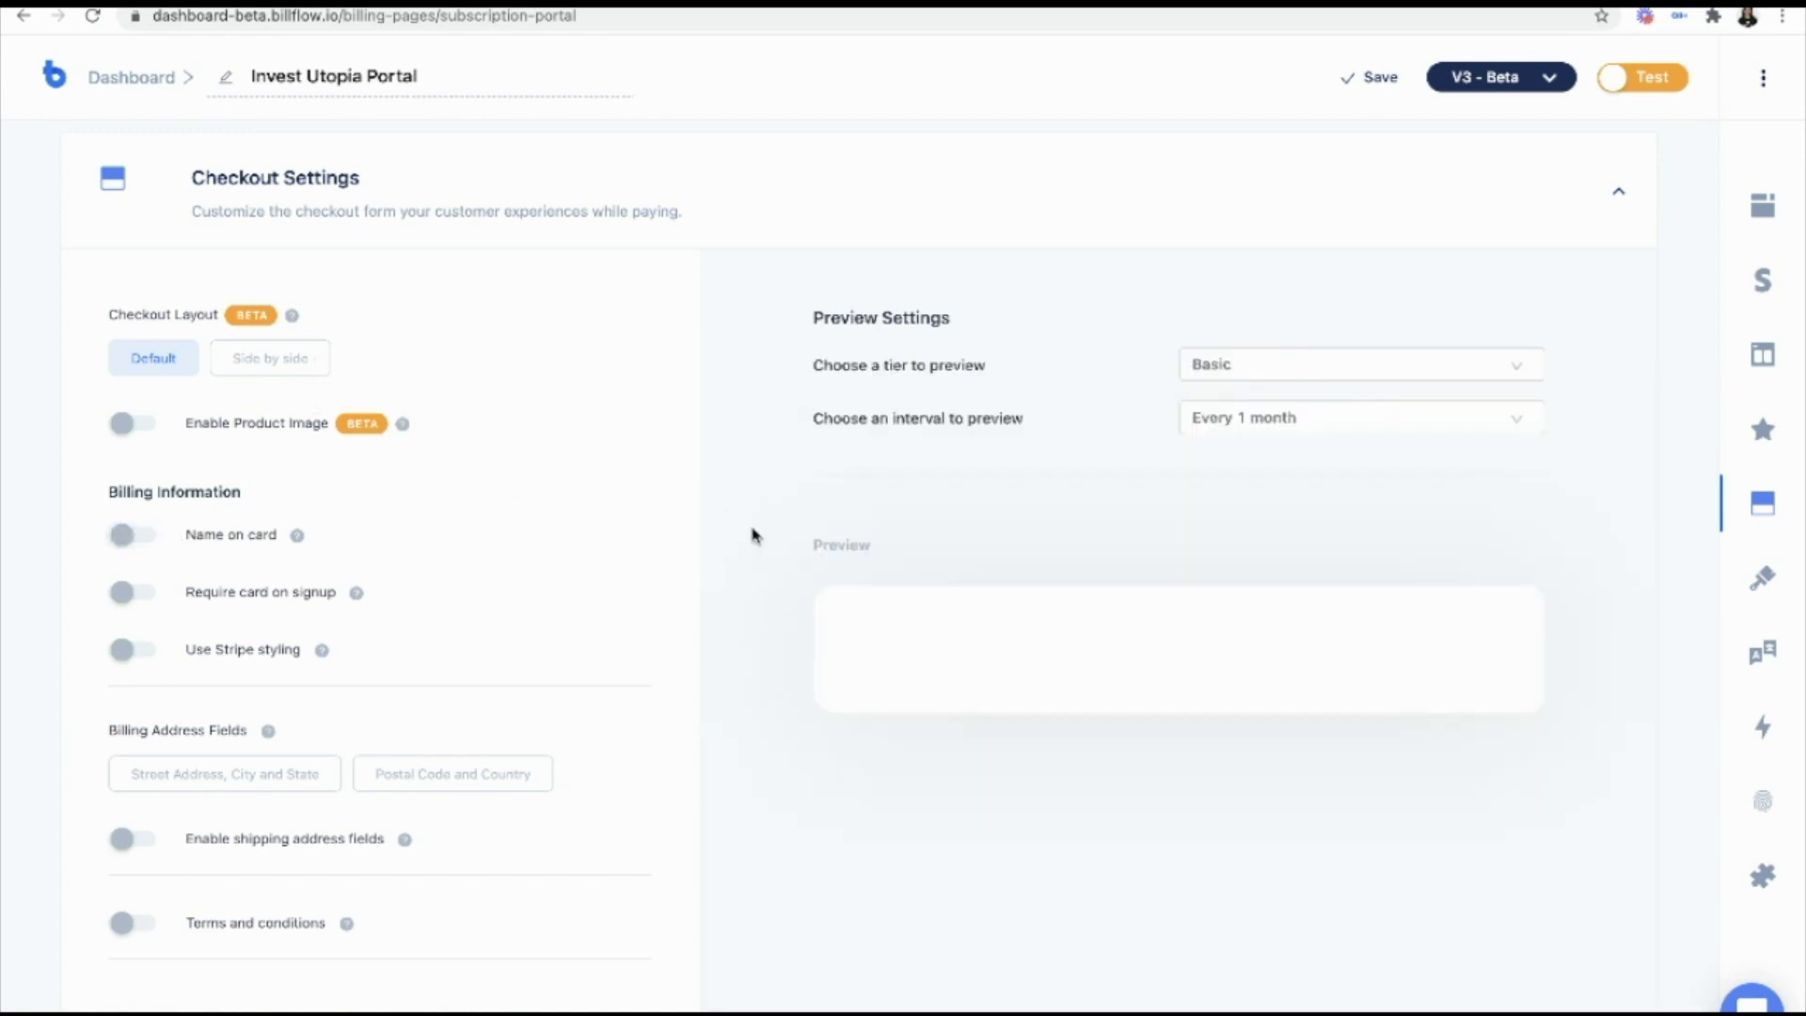
scroll(753, 536, "down", 2)
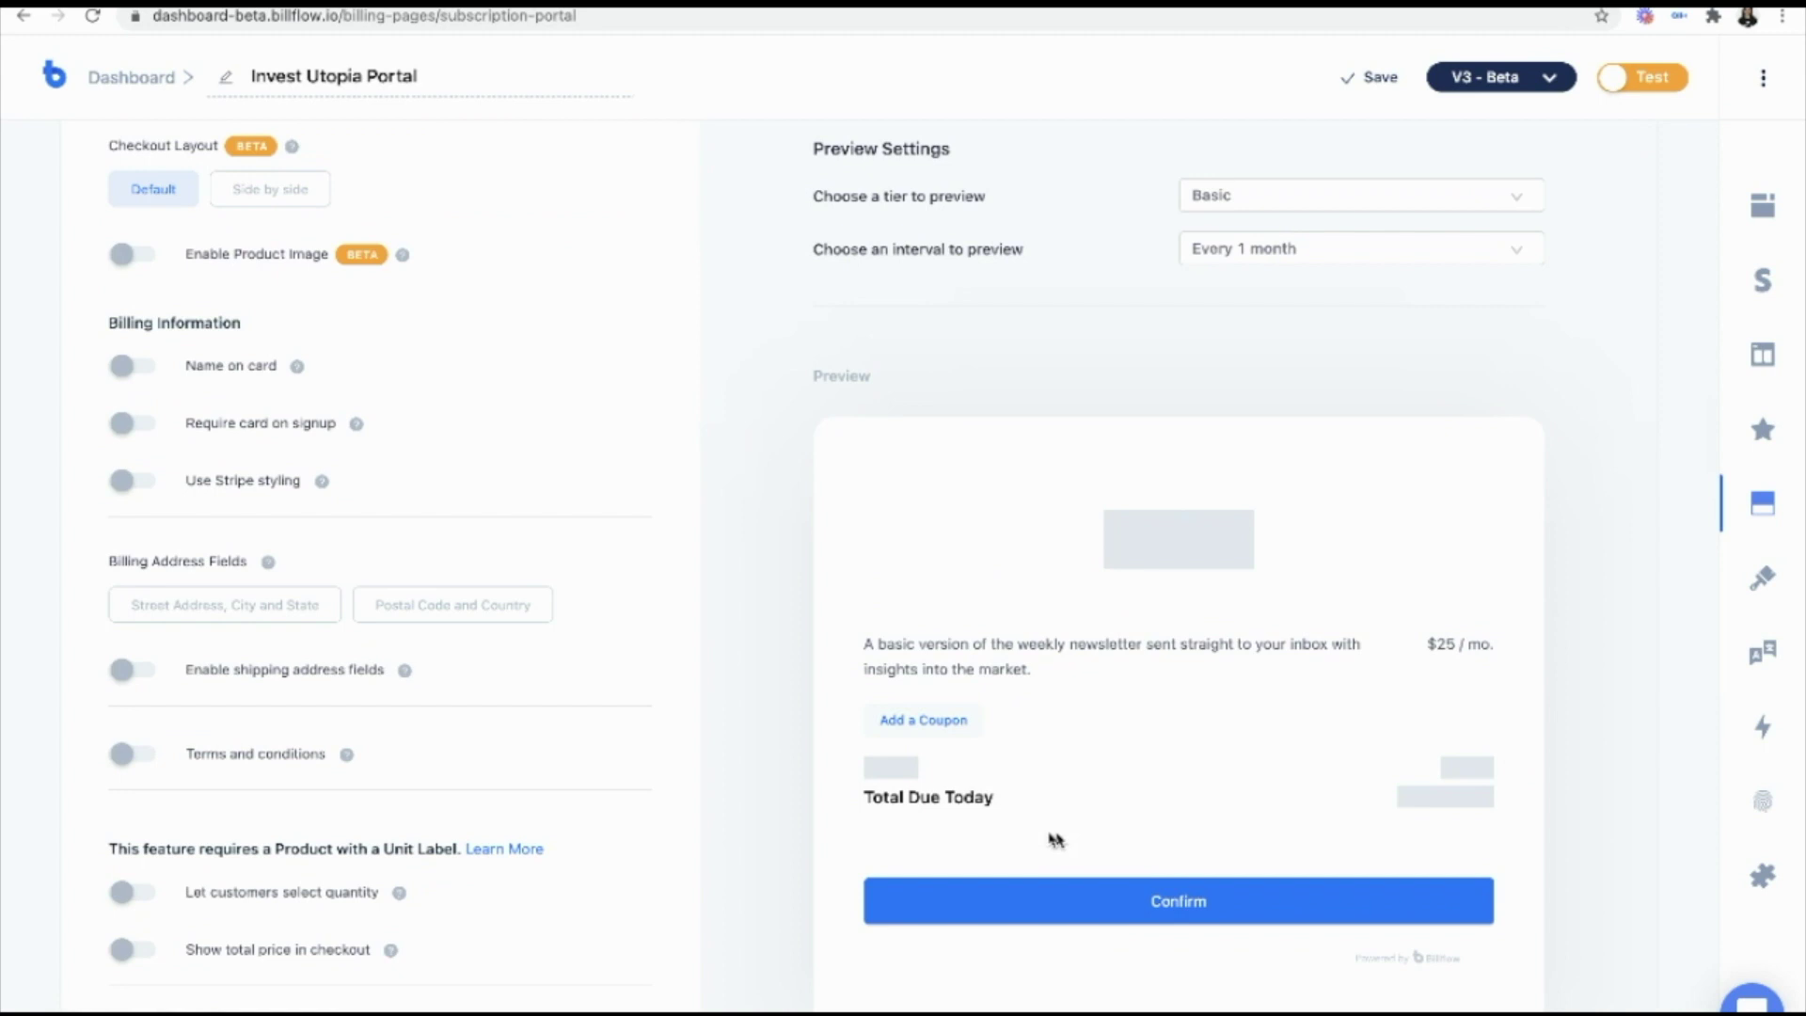
scroll(539, 719, "down", 1)
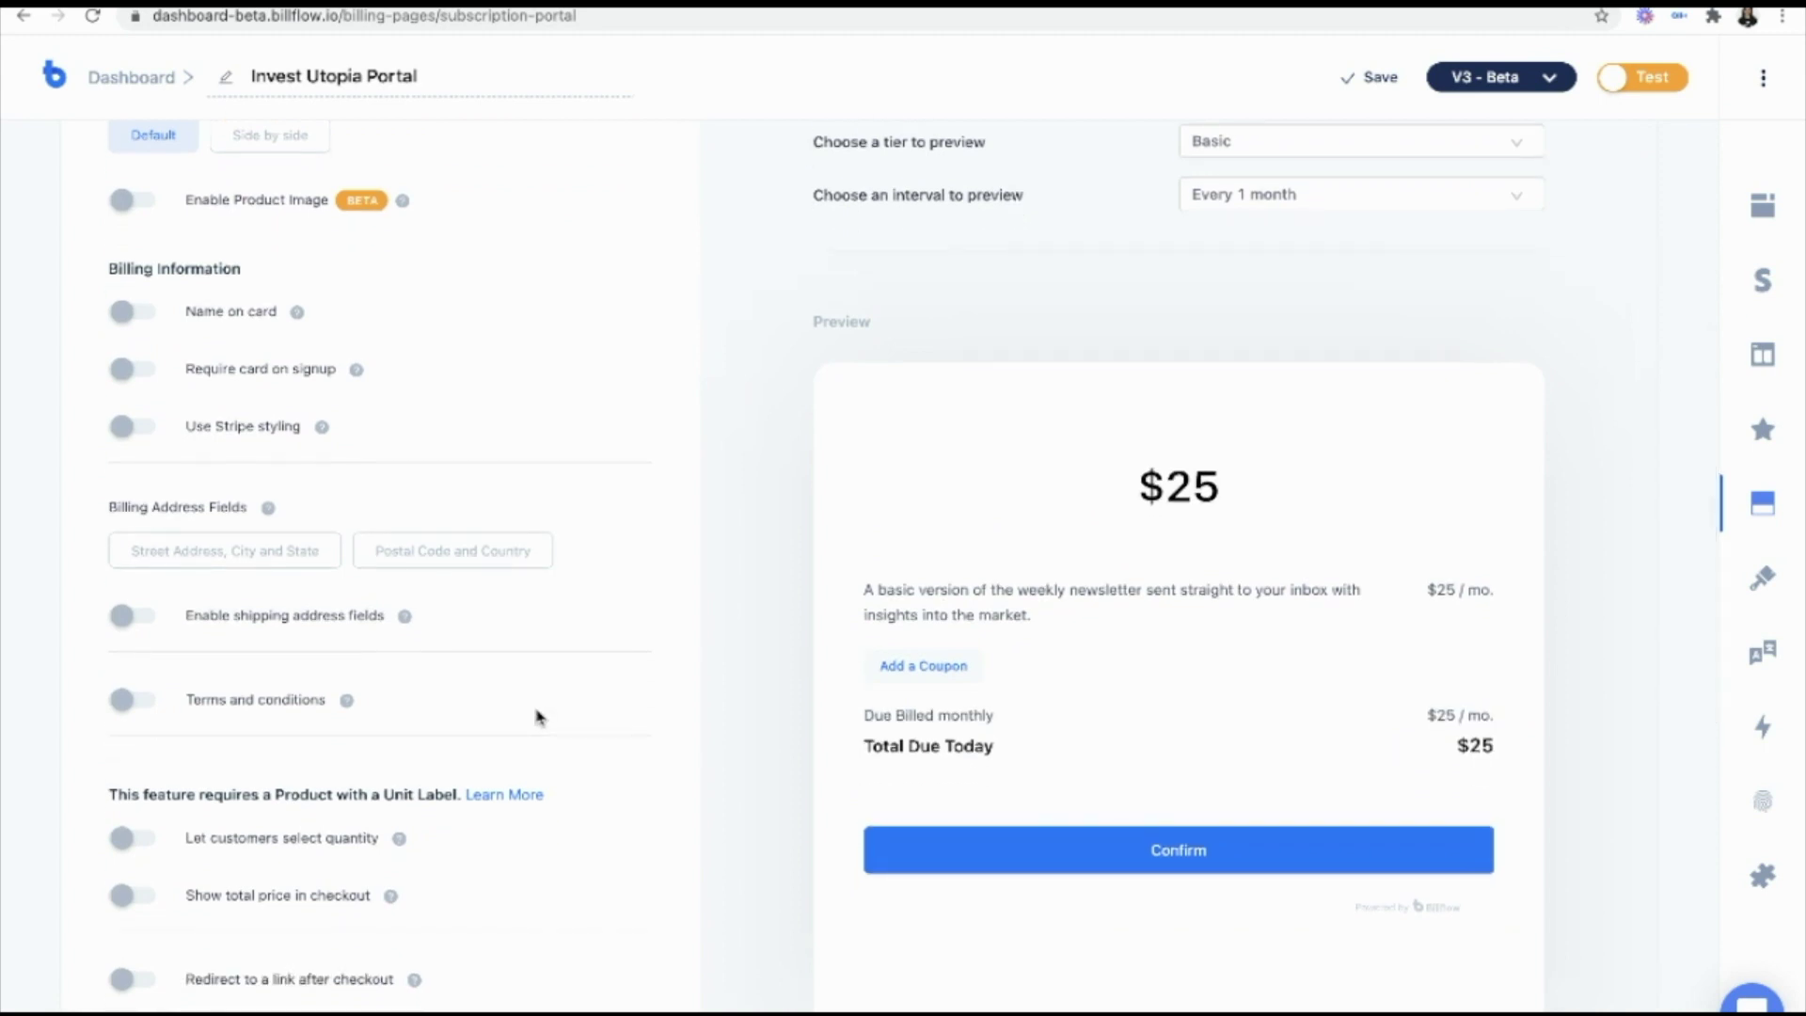
scroll(537, 718, "up", 3)
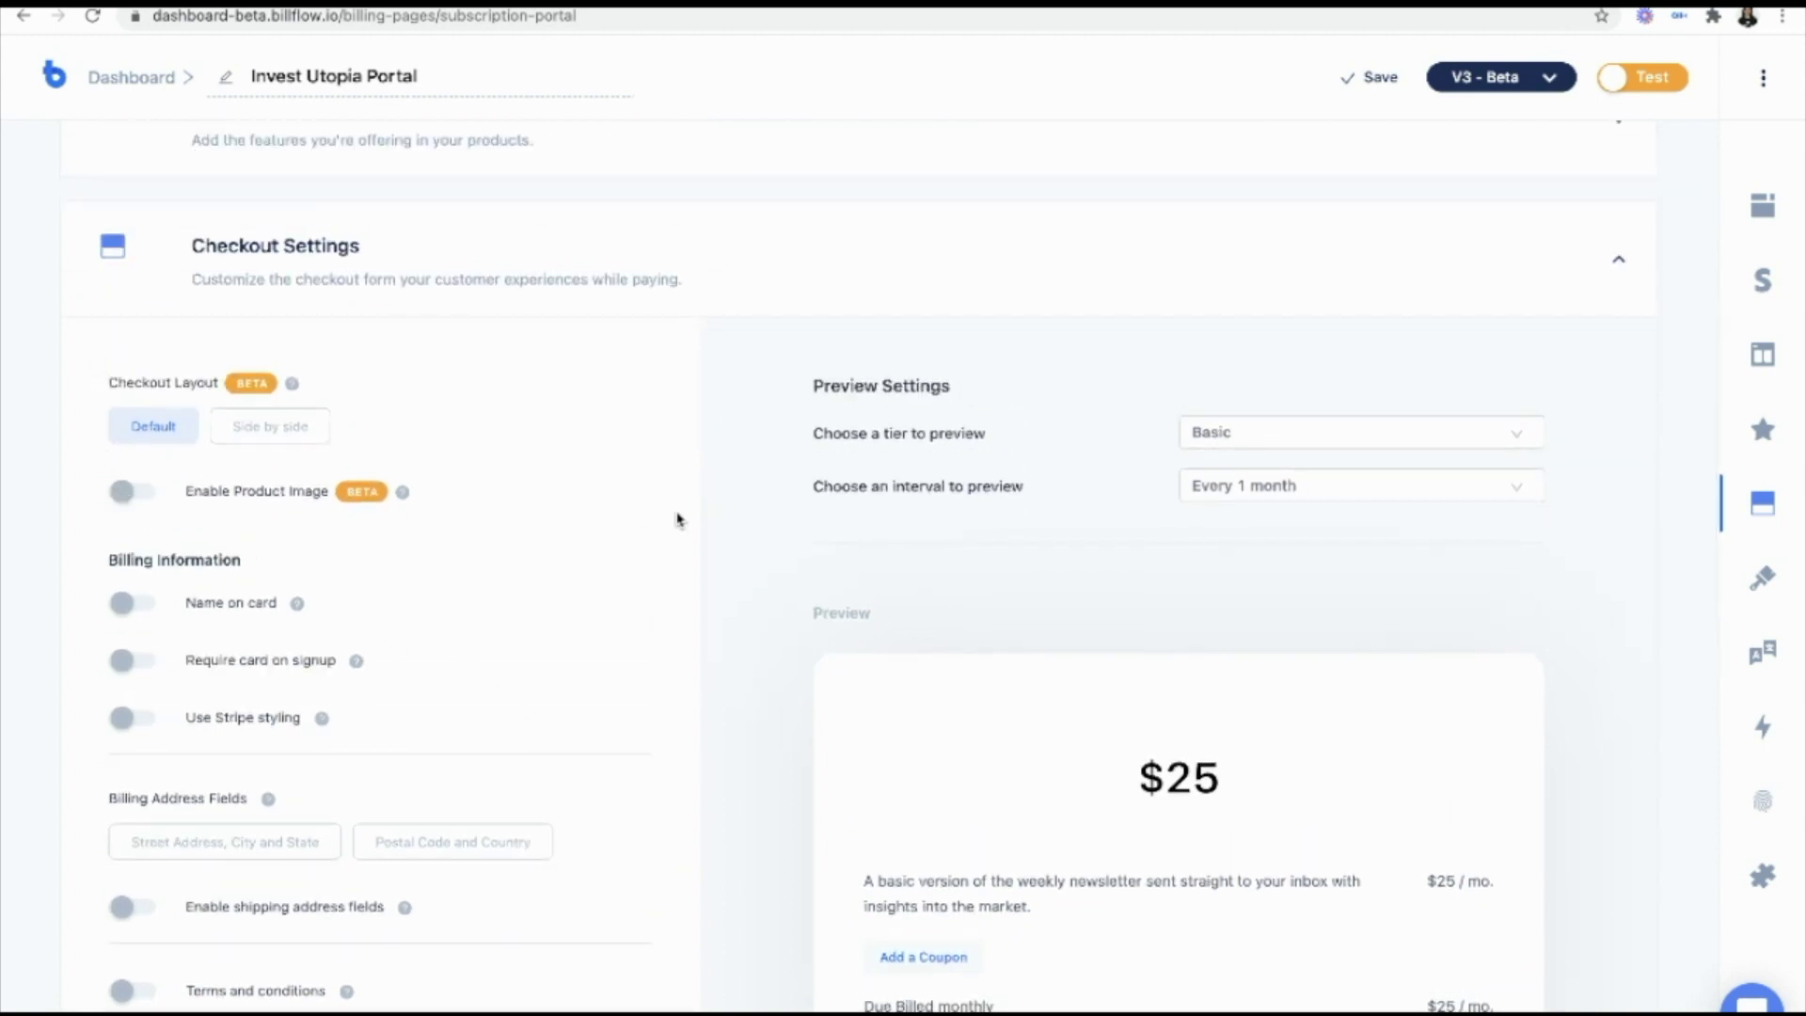
scroll(677, 516, "down", 3)
scroll(678, 520, "down", 5)
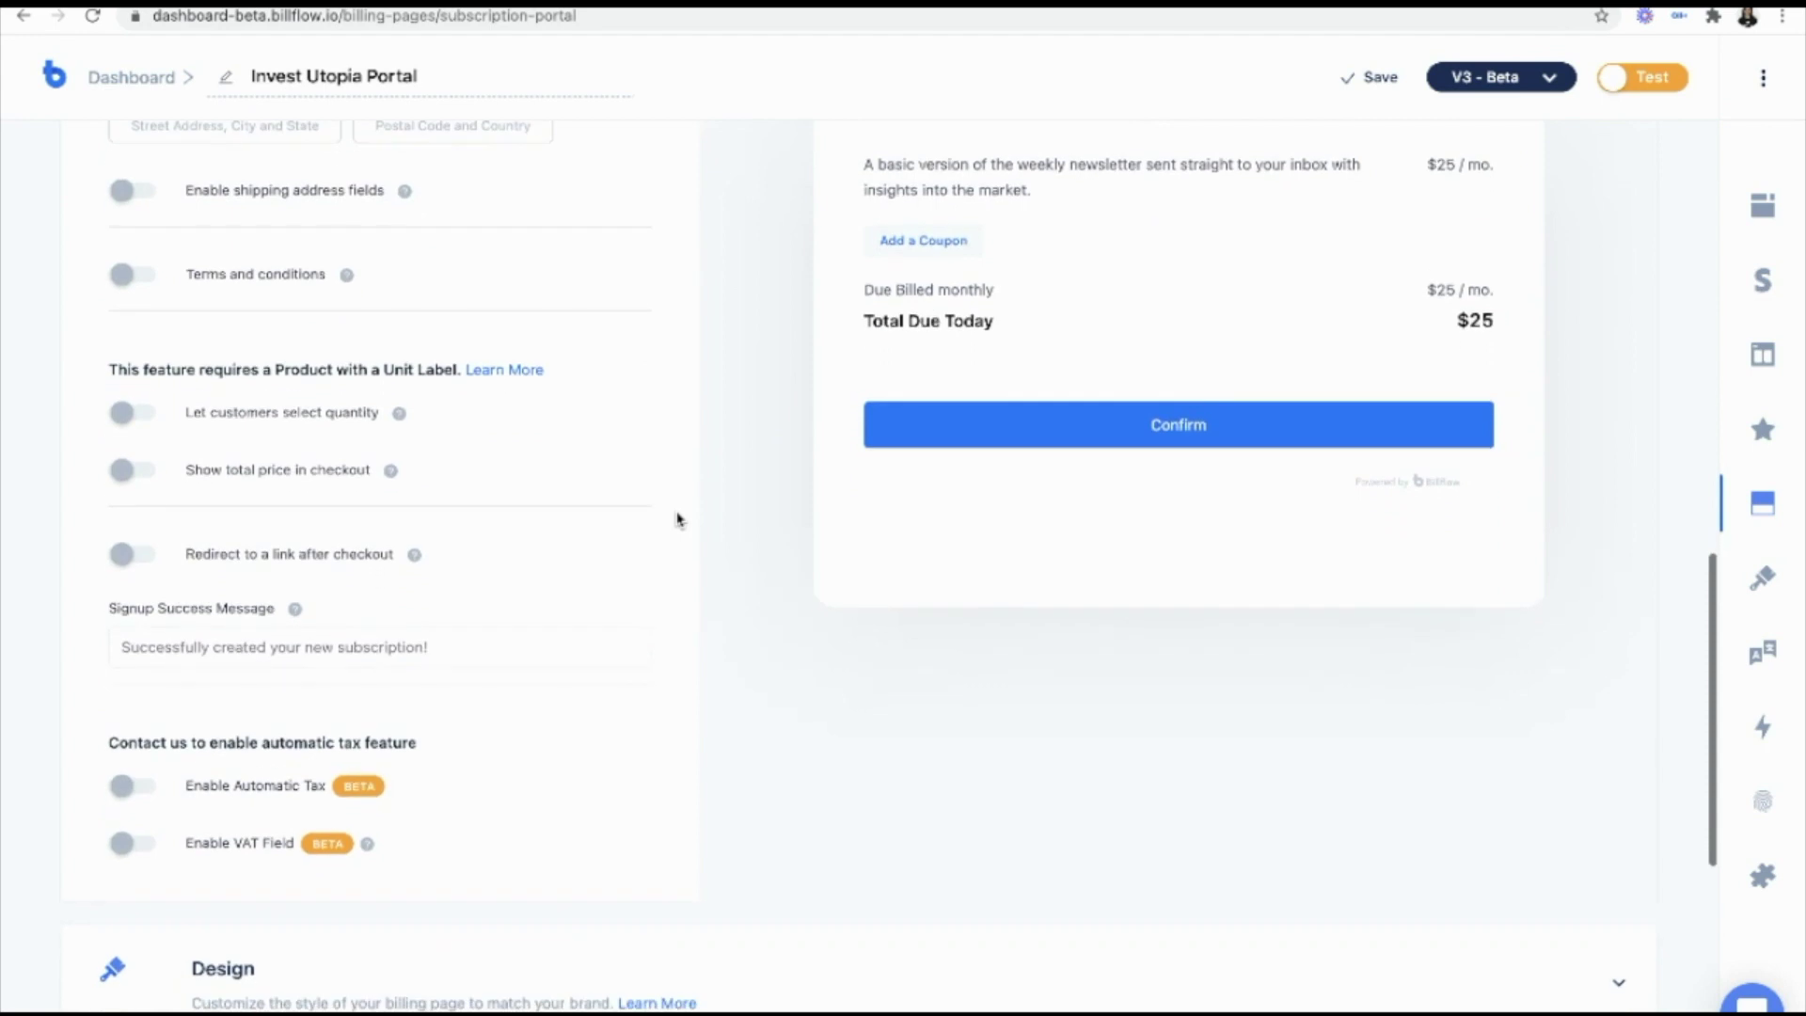
scroll(677, 520, "down", 6)
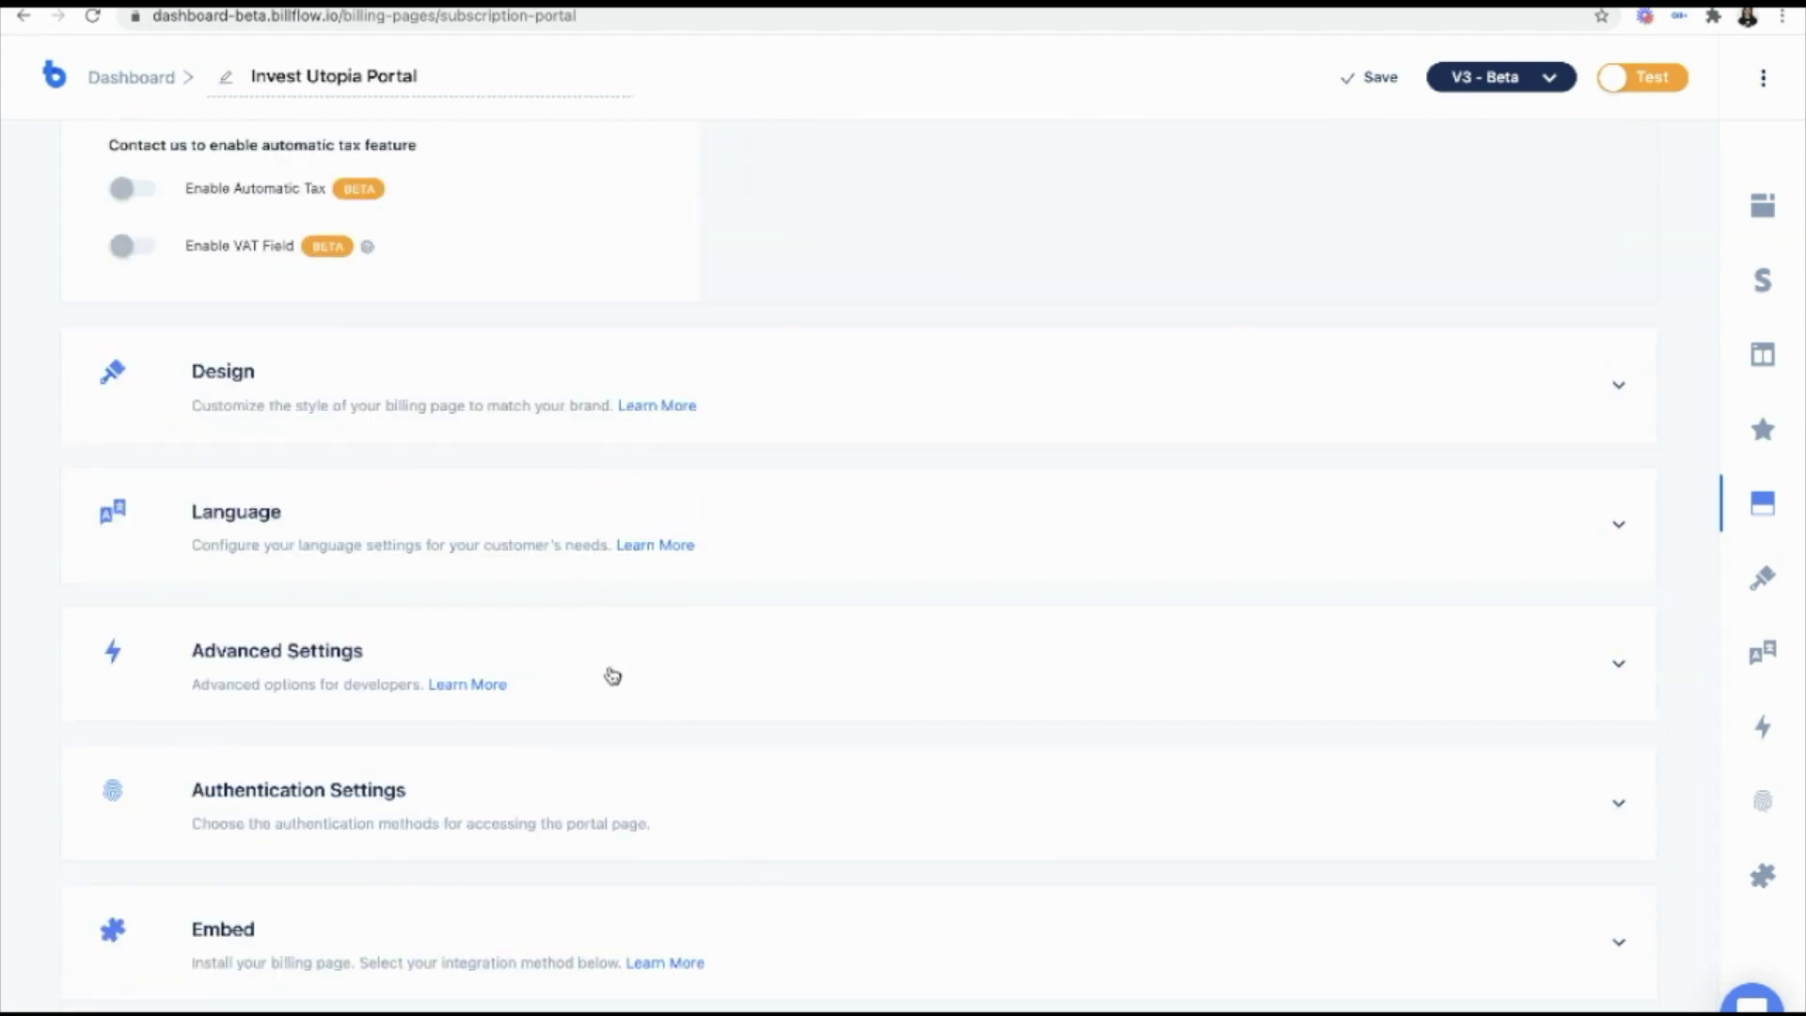
Step: Check the Advanced Settings developer options, then expand Authentication Settings
left_click(560, 671)
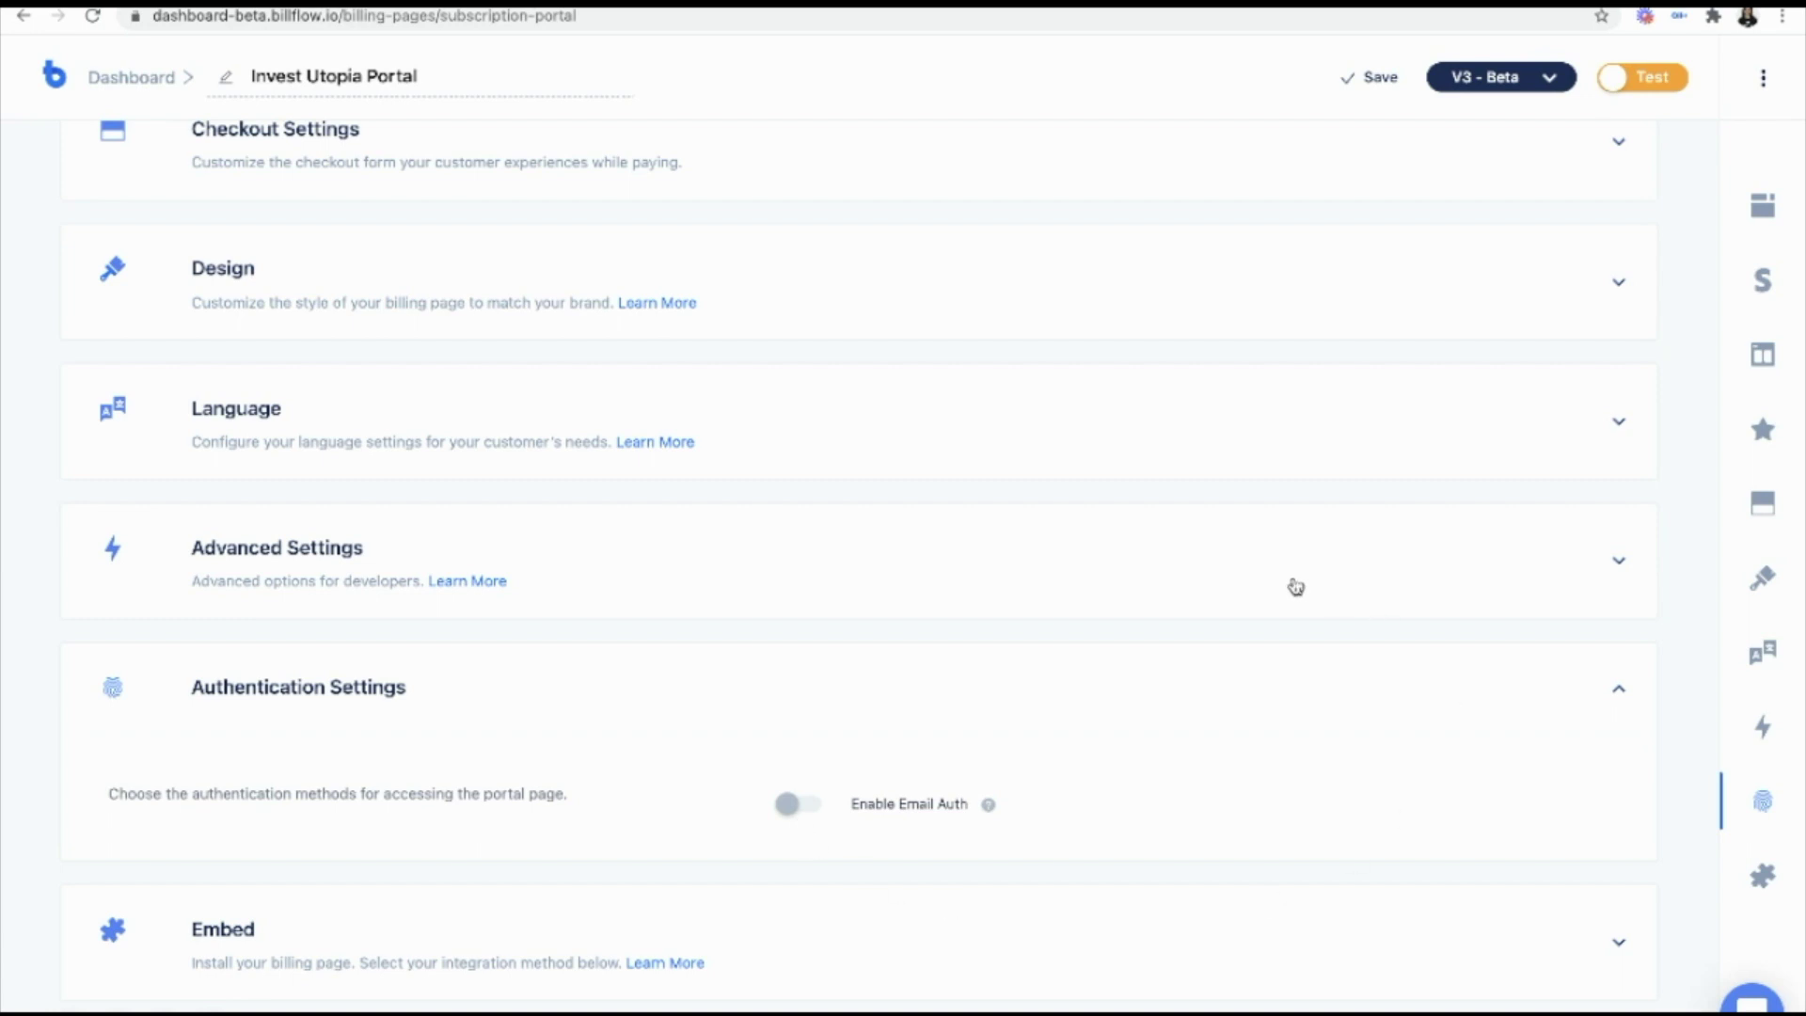
Step: Enable Email Auth and select the placeholder From Name so it can be replaced
left_click(796, 811)
scroll(796, 815, "down", 3)
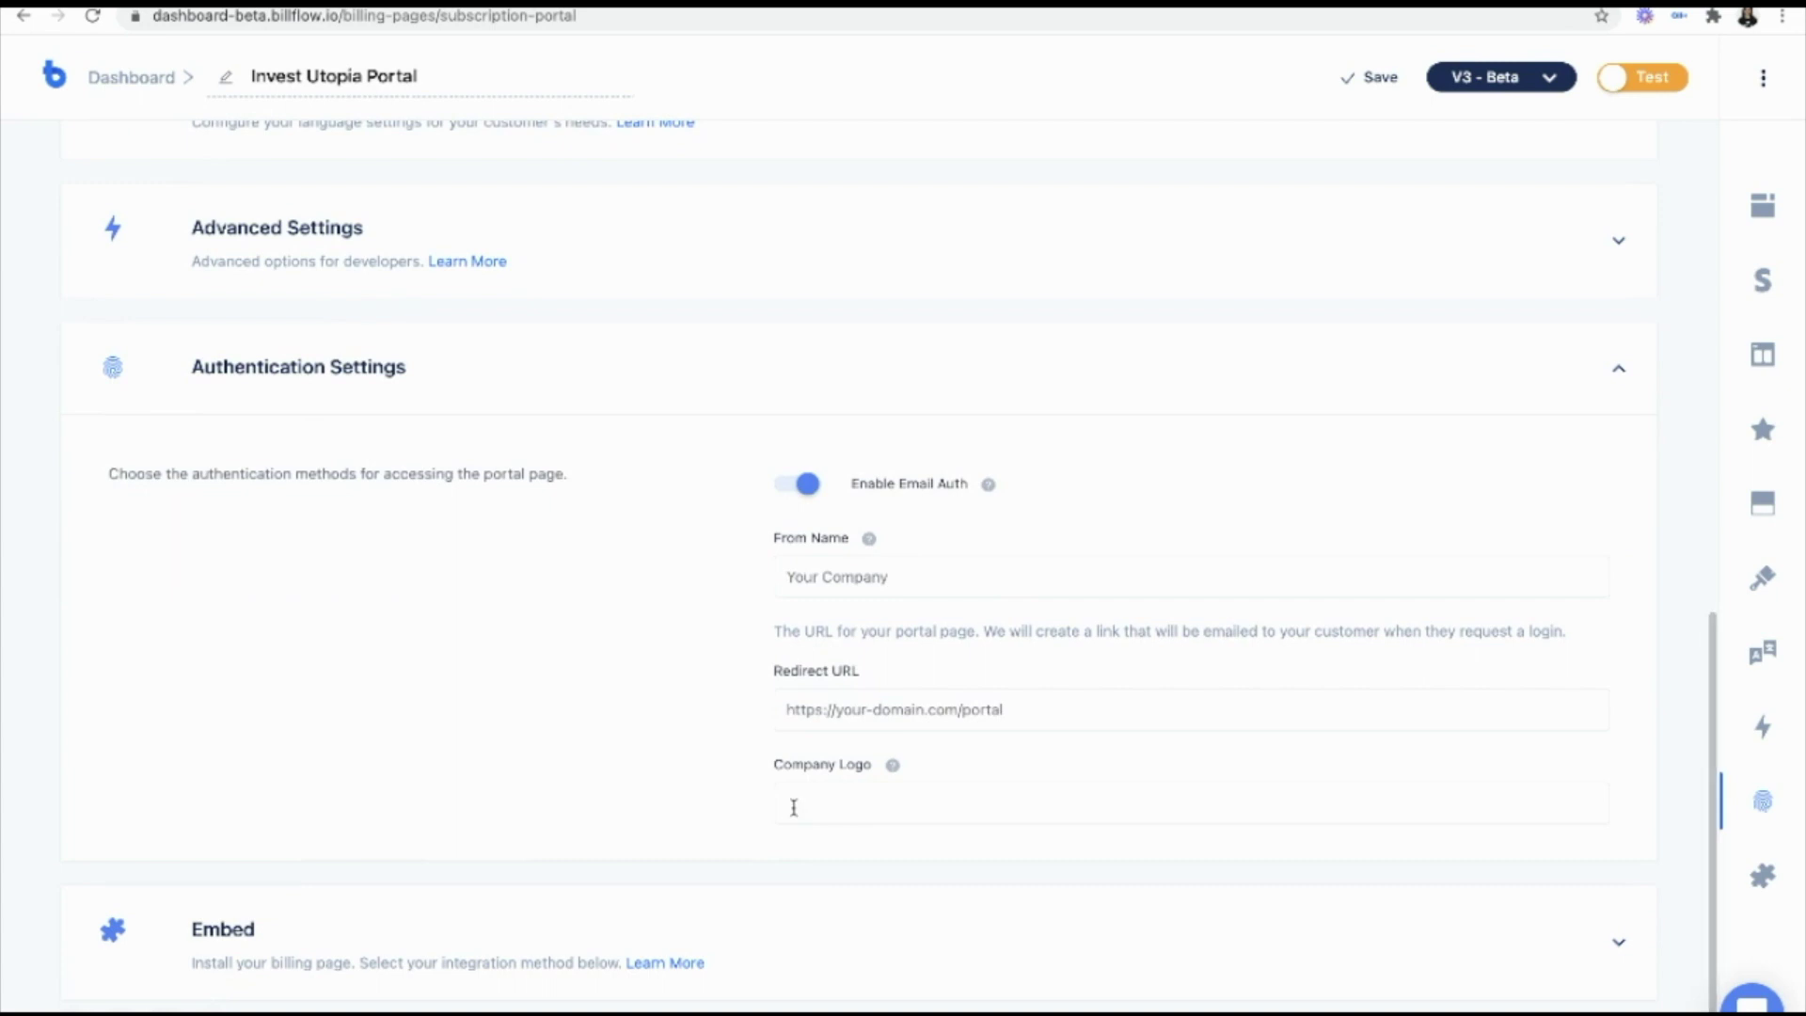
left_click(926, 589)
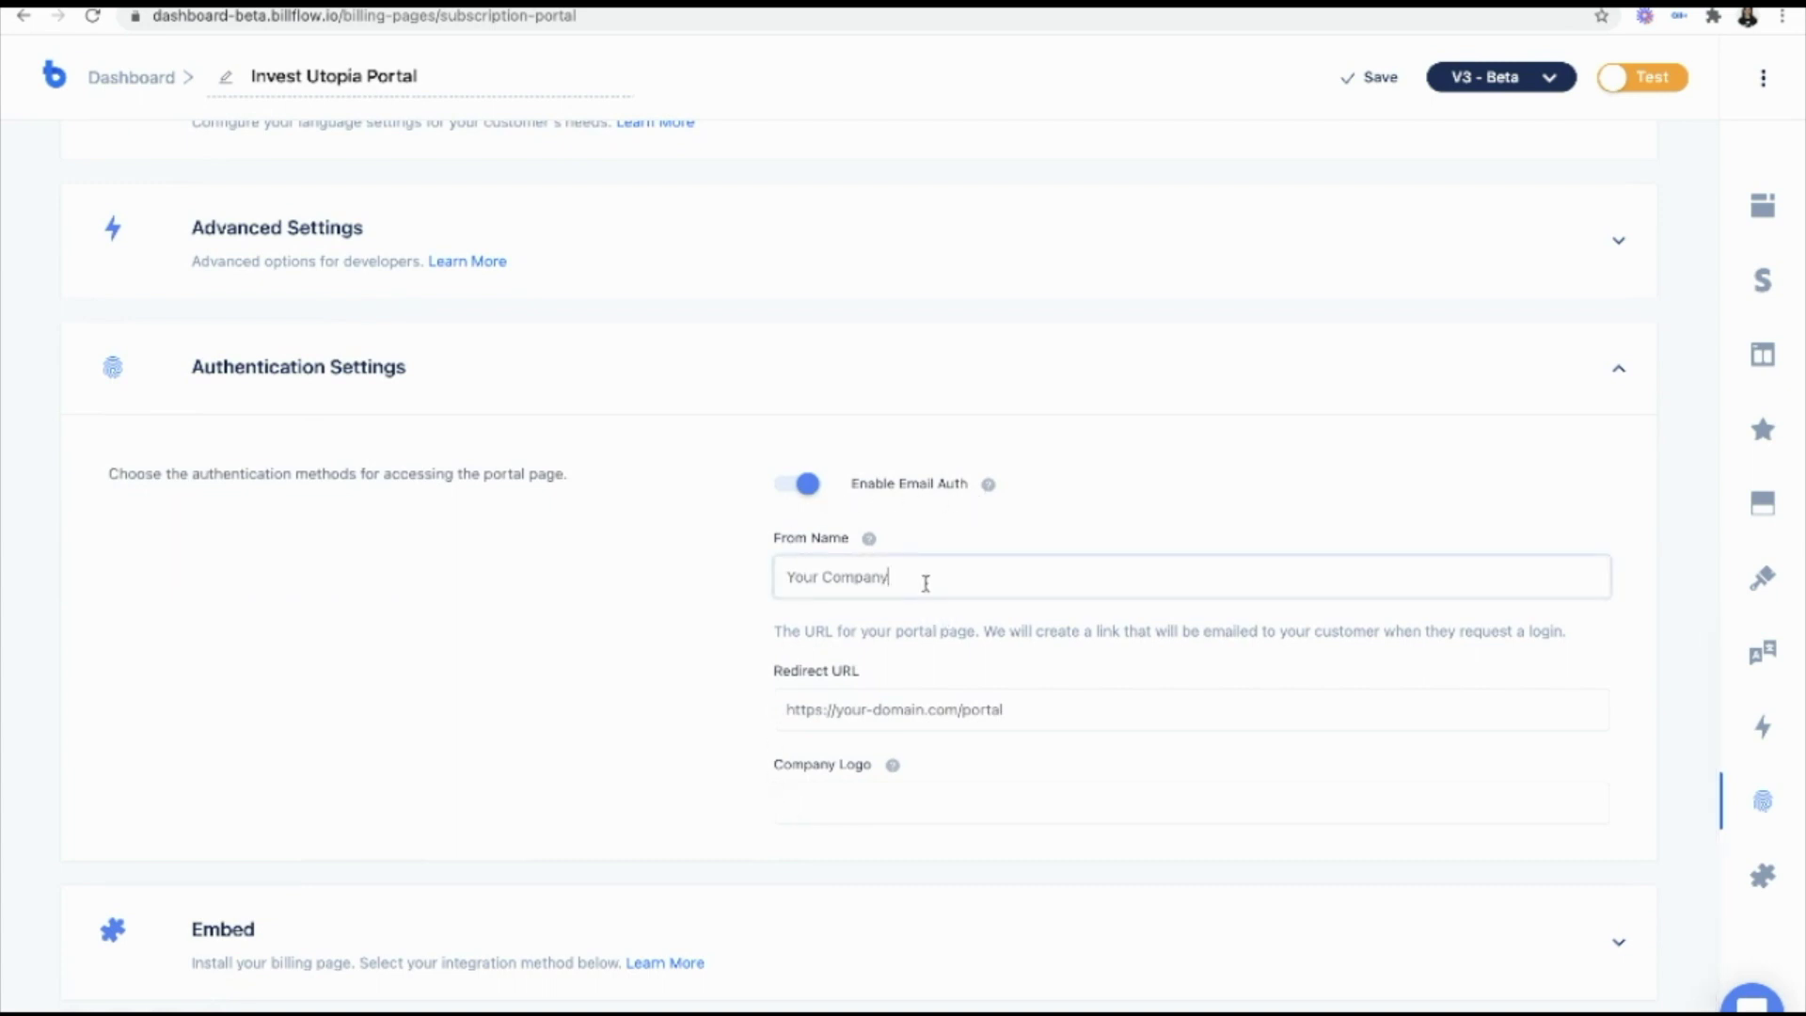
left_click(931, 525)
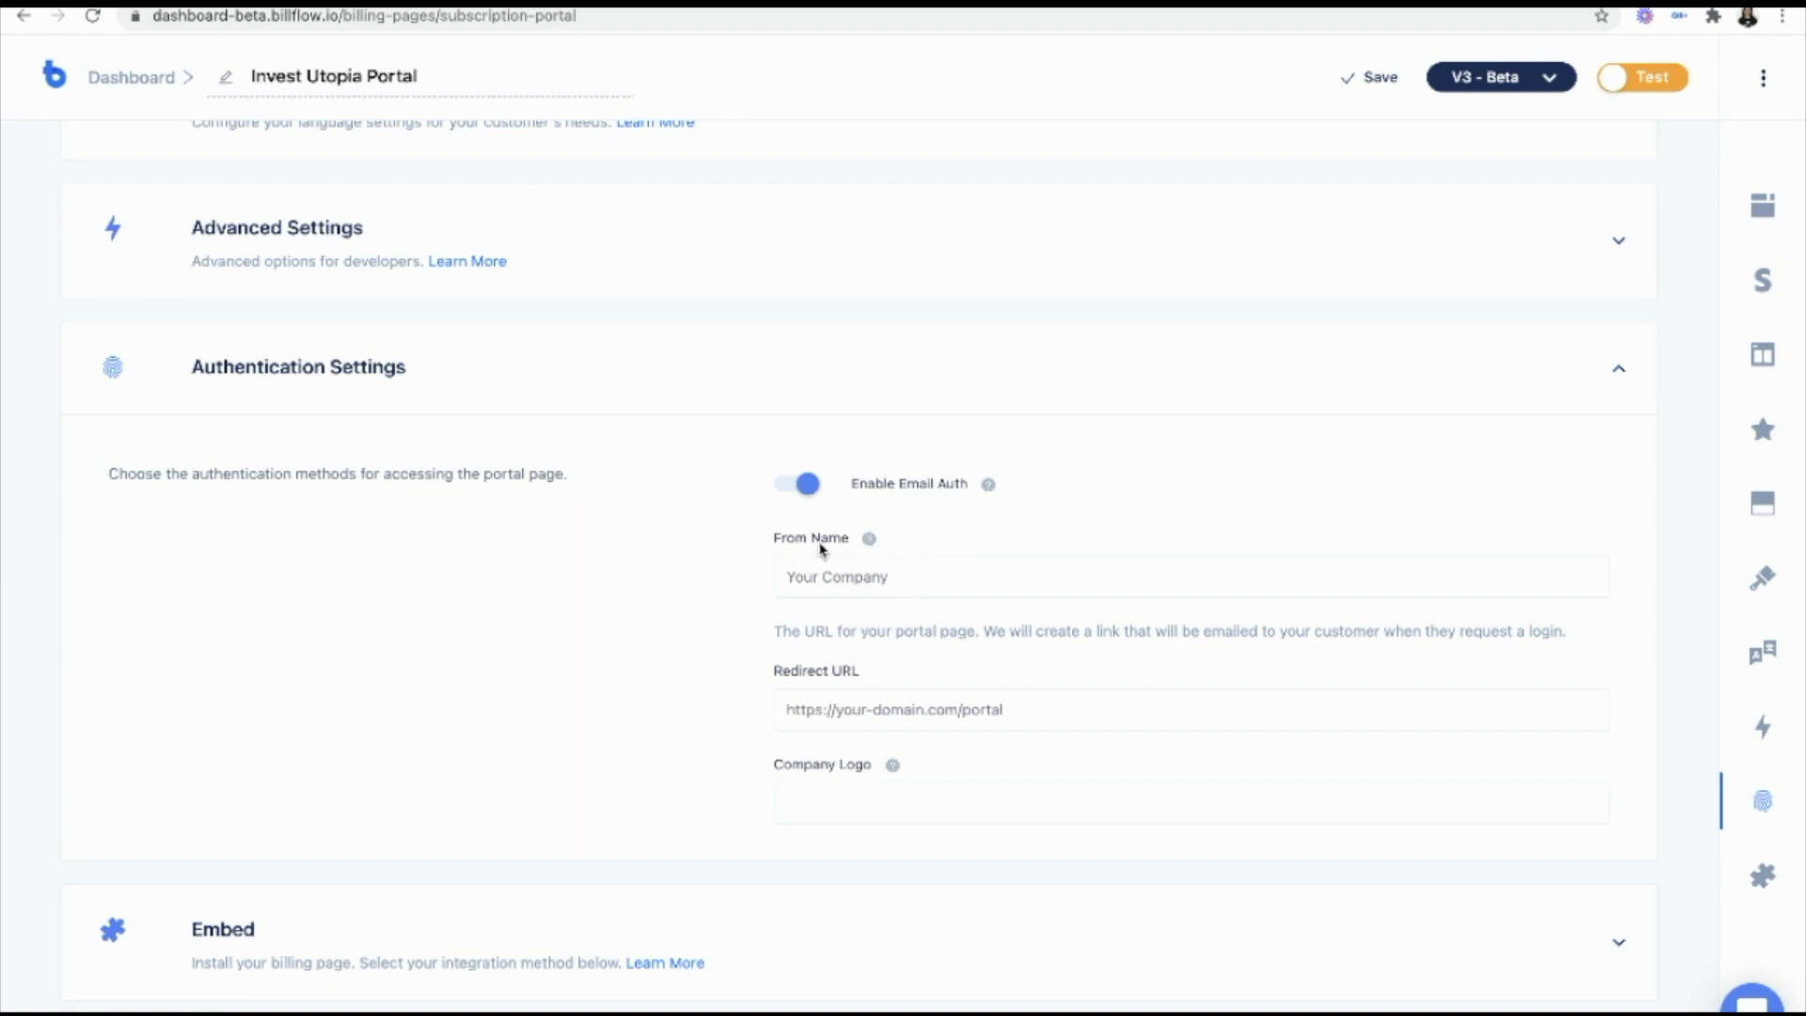
left_click(890, 578)
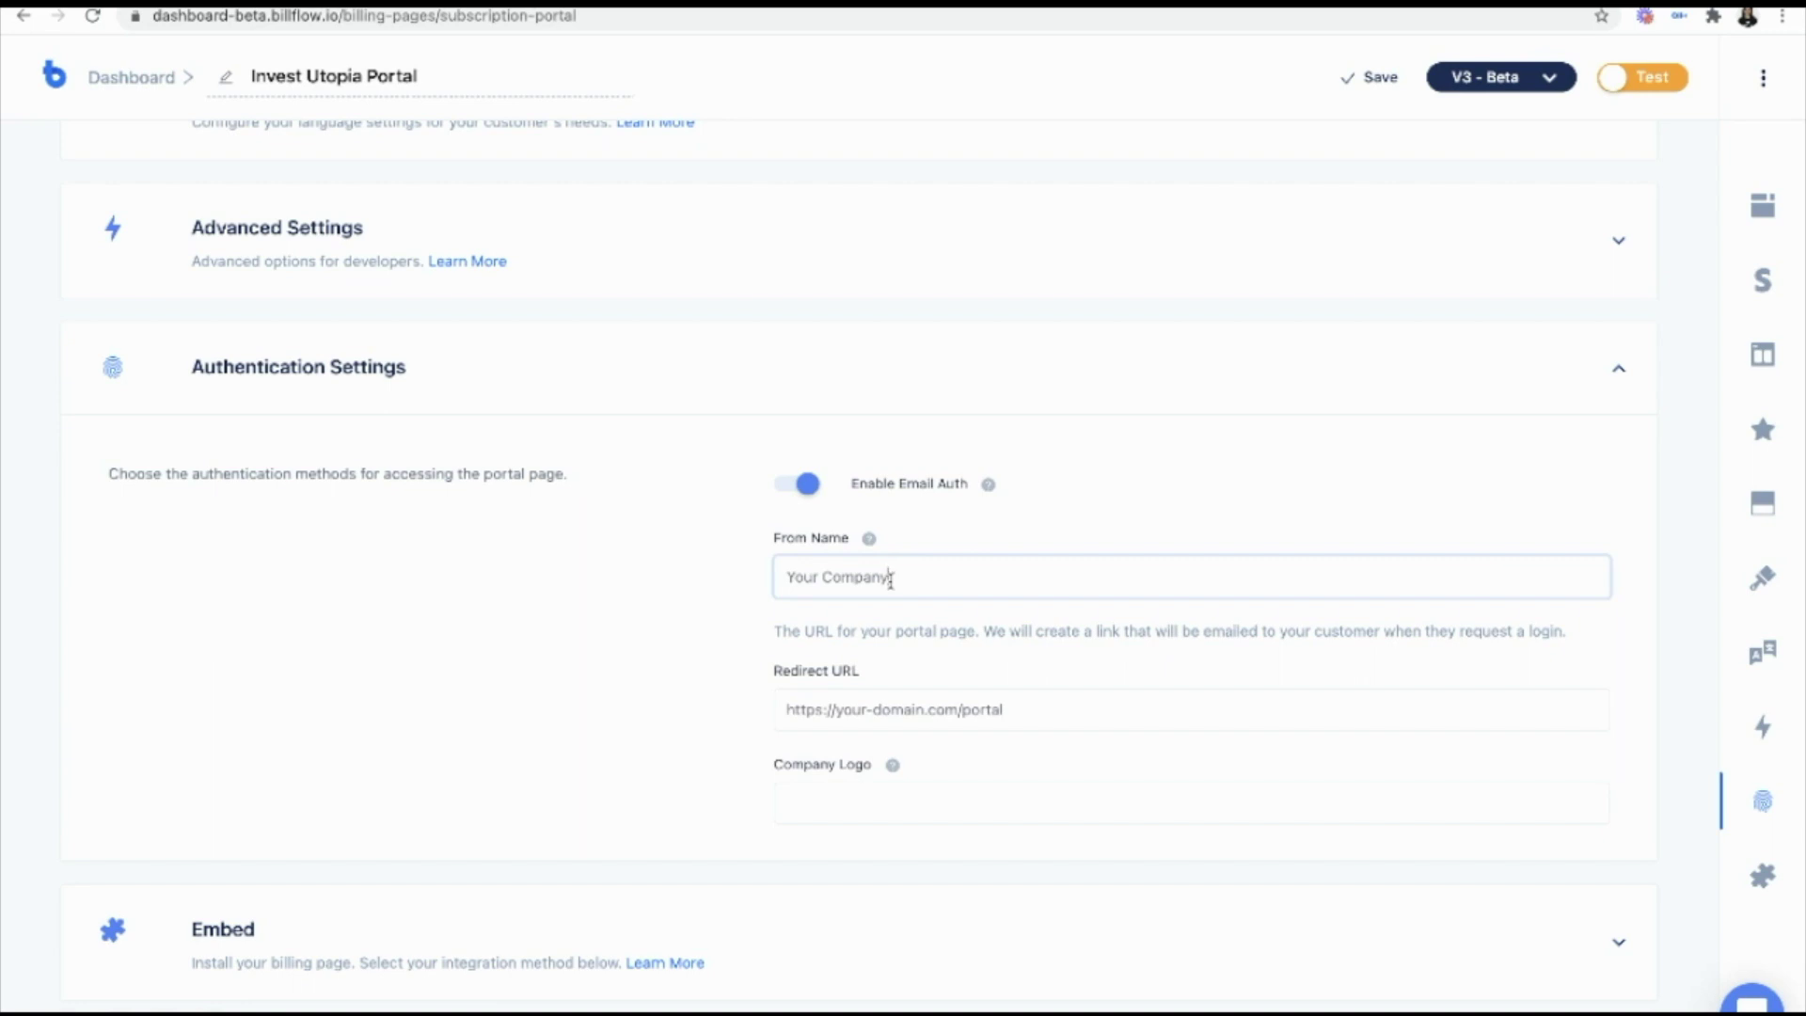
triple_click(890, 579)
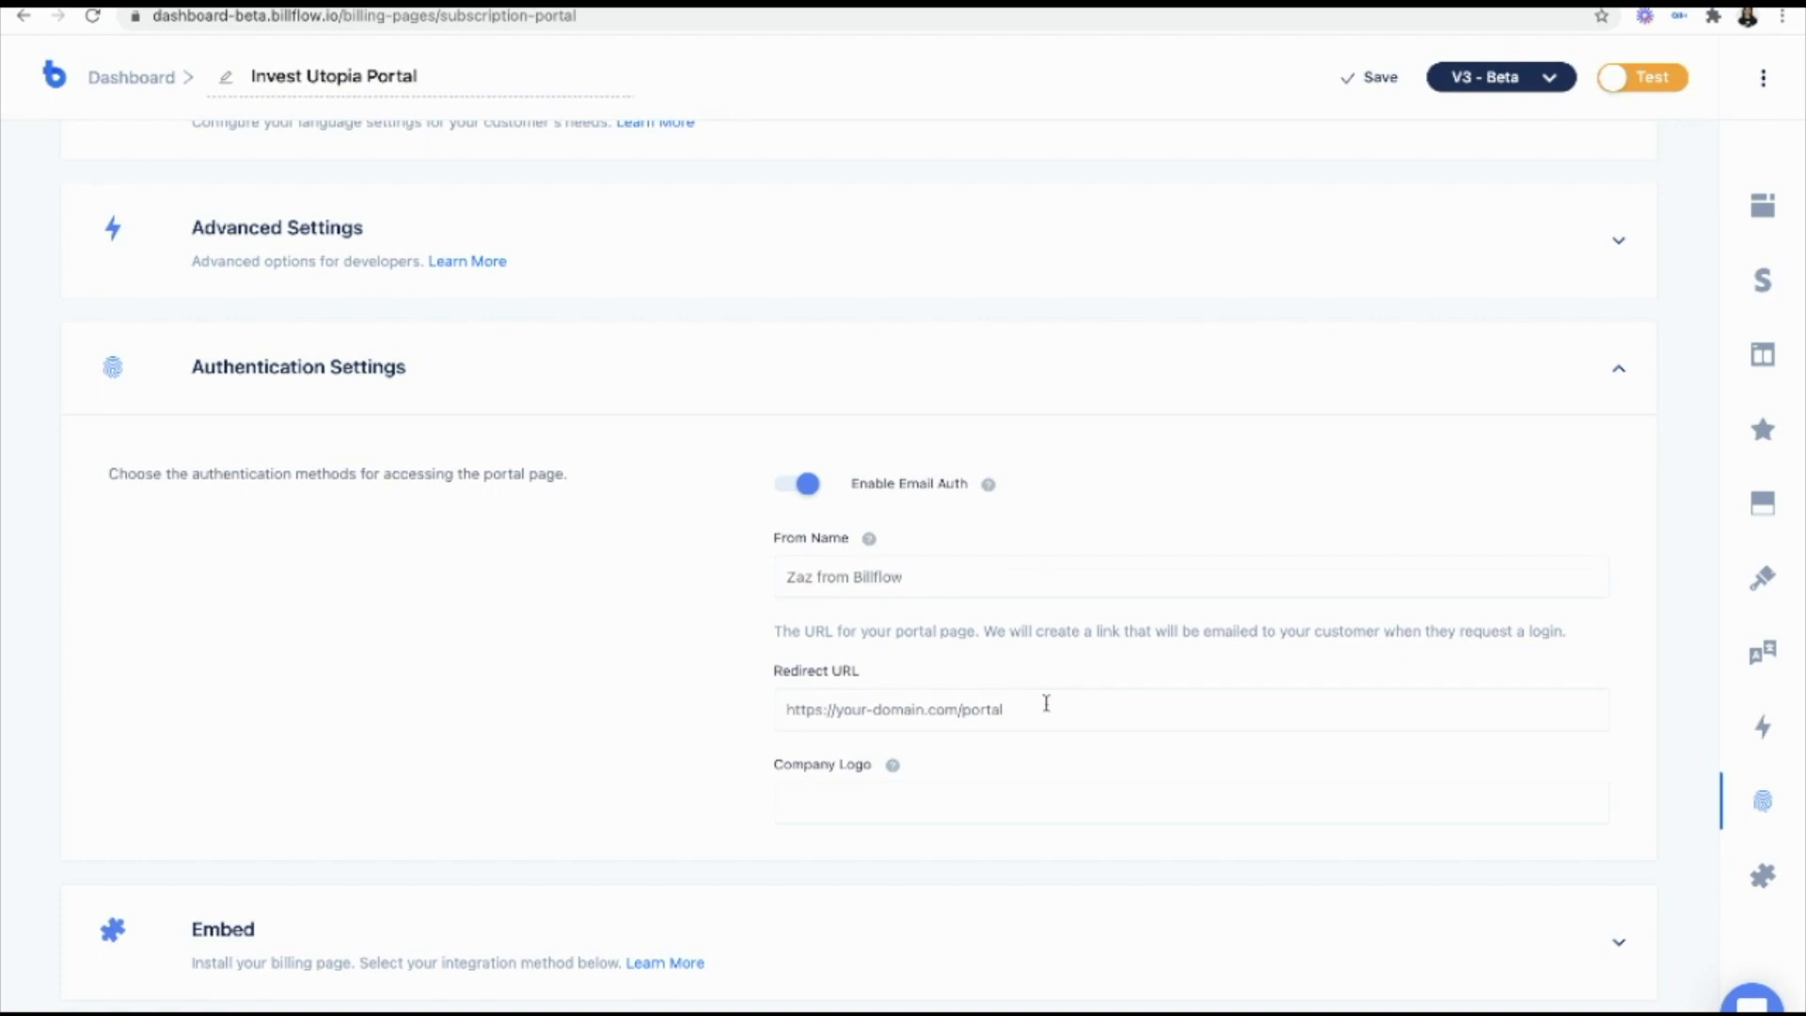
left_click(279, 16)
type("investopia.webflow.io/customer-portal")
key("Return")
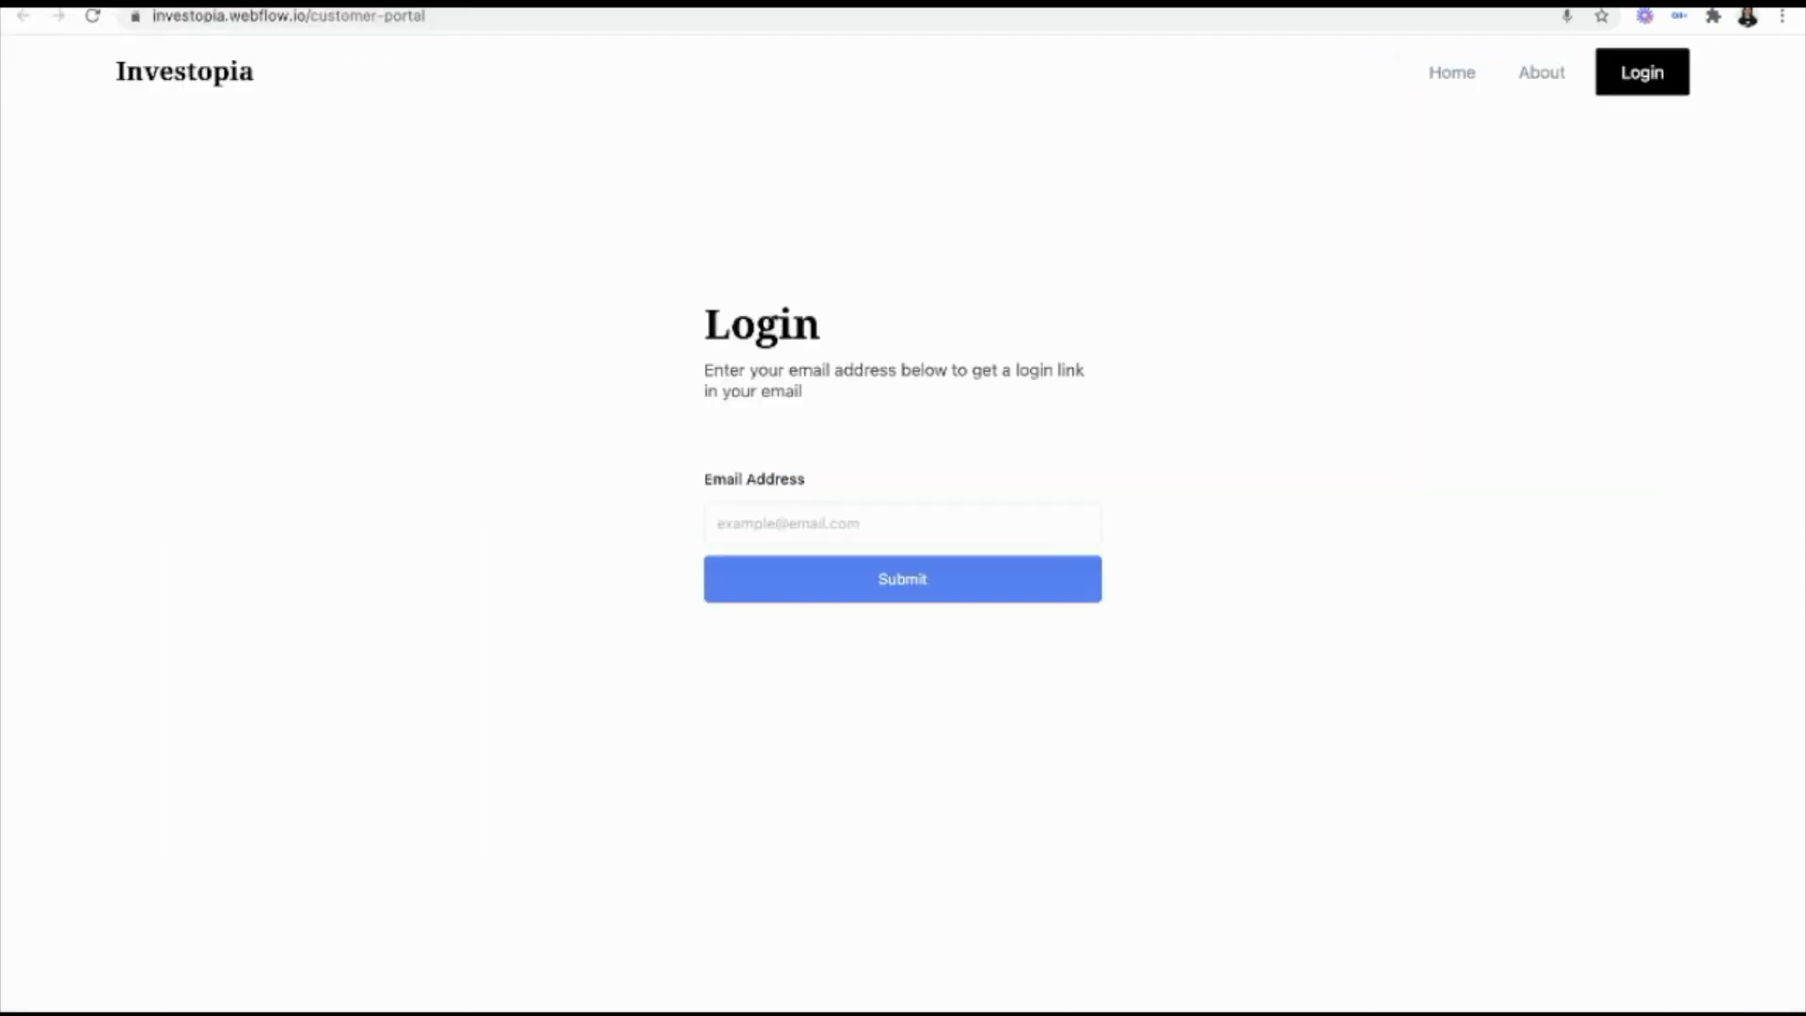
left_click(279, 16)
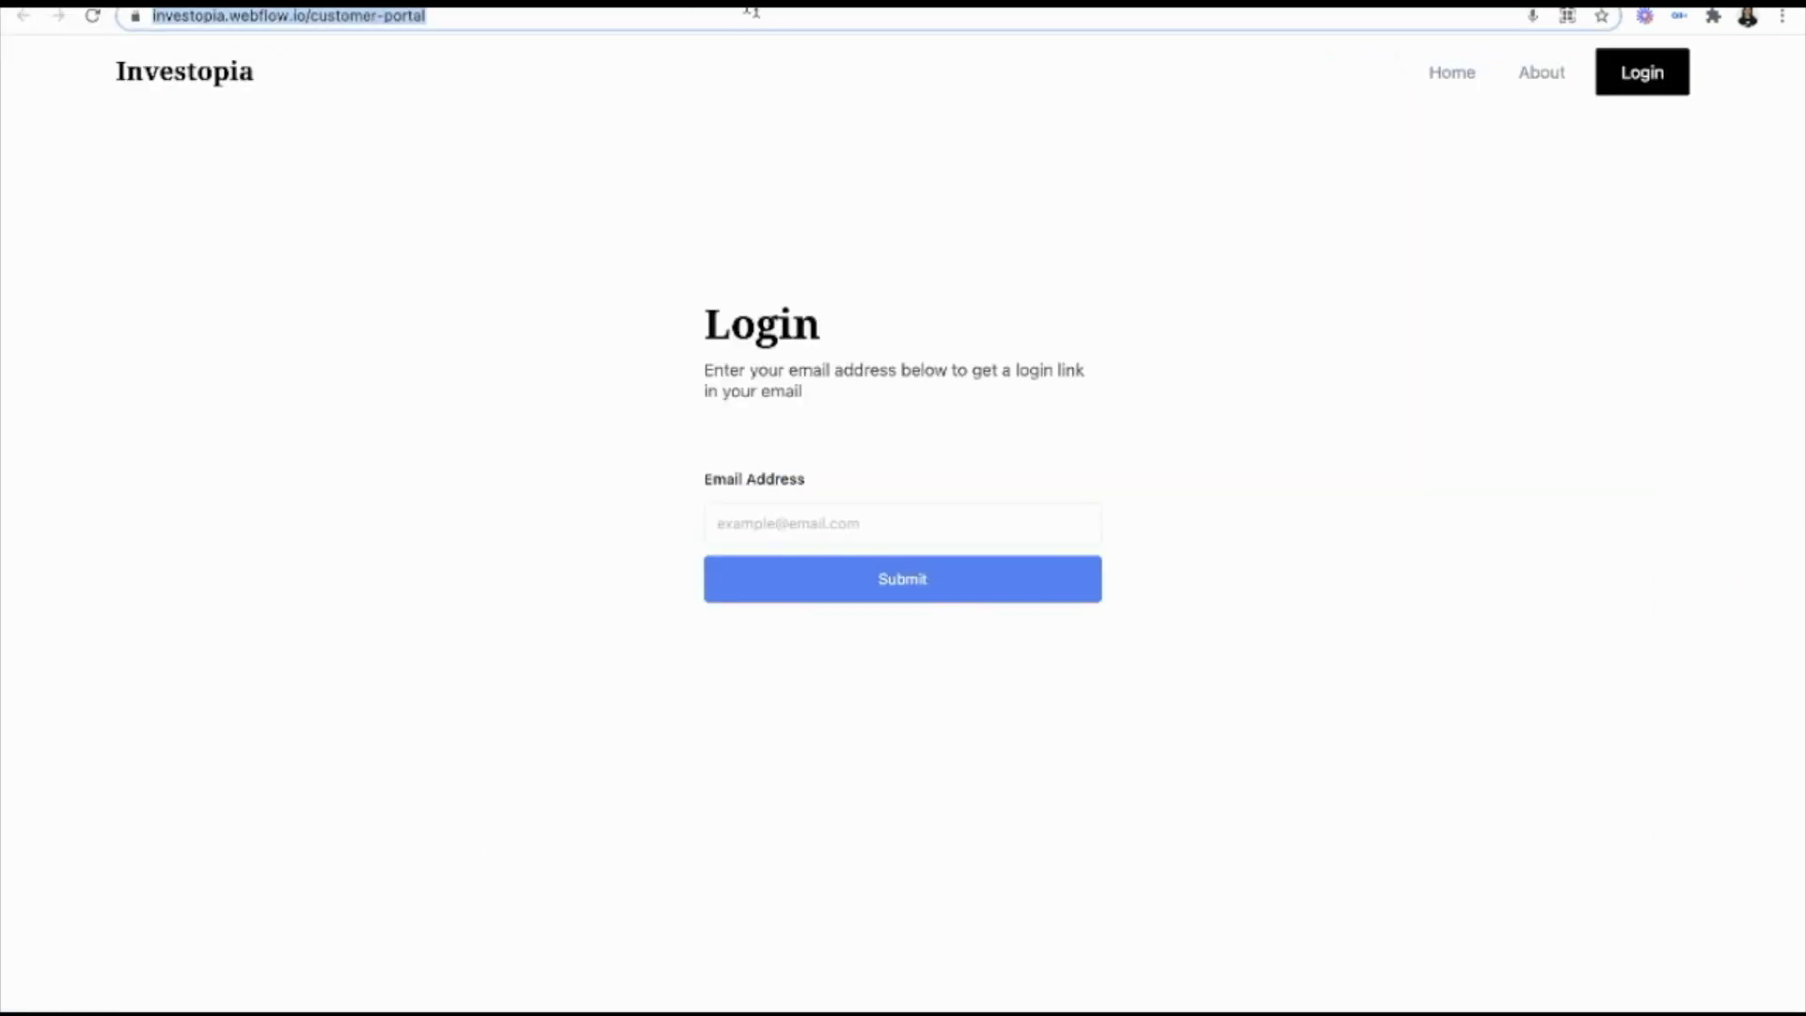
key("ctrl+c")
key("alt+Tab")
triple_click(922, 710)
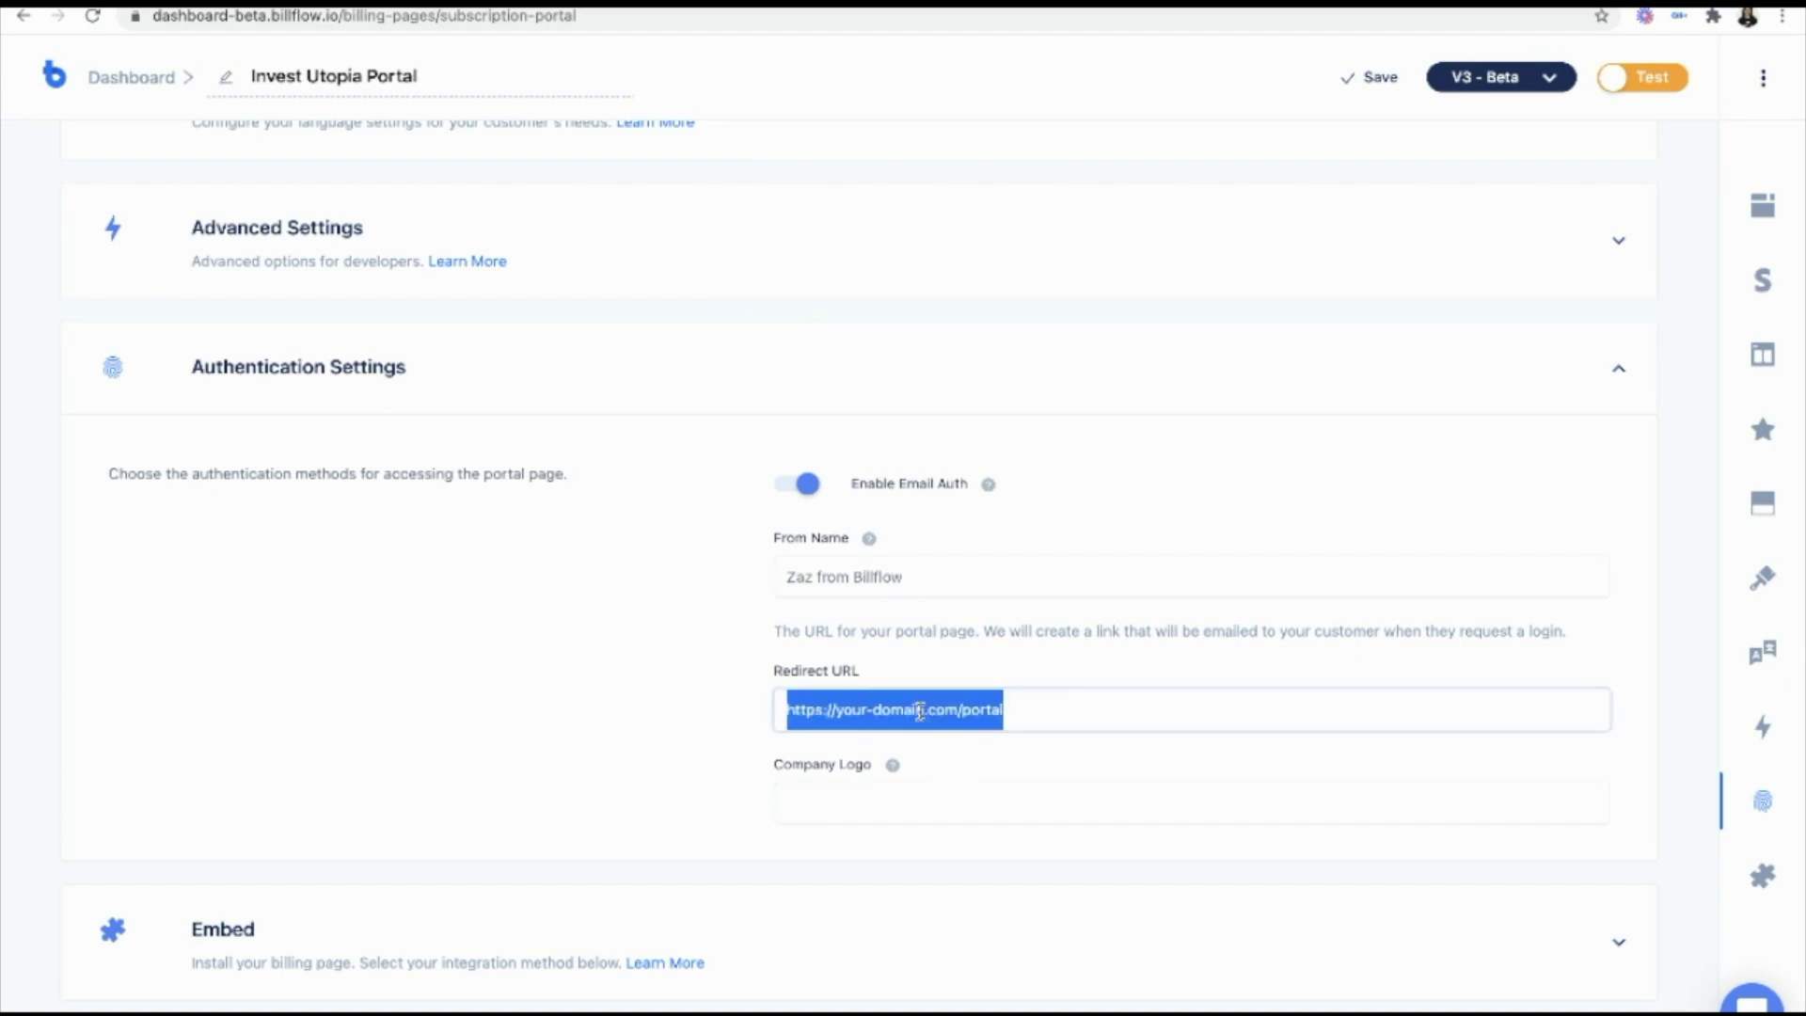
key("ctrl+v")
left_click(1023, 674)
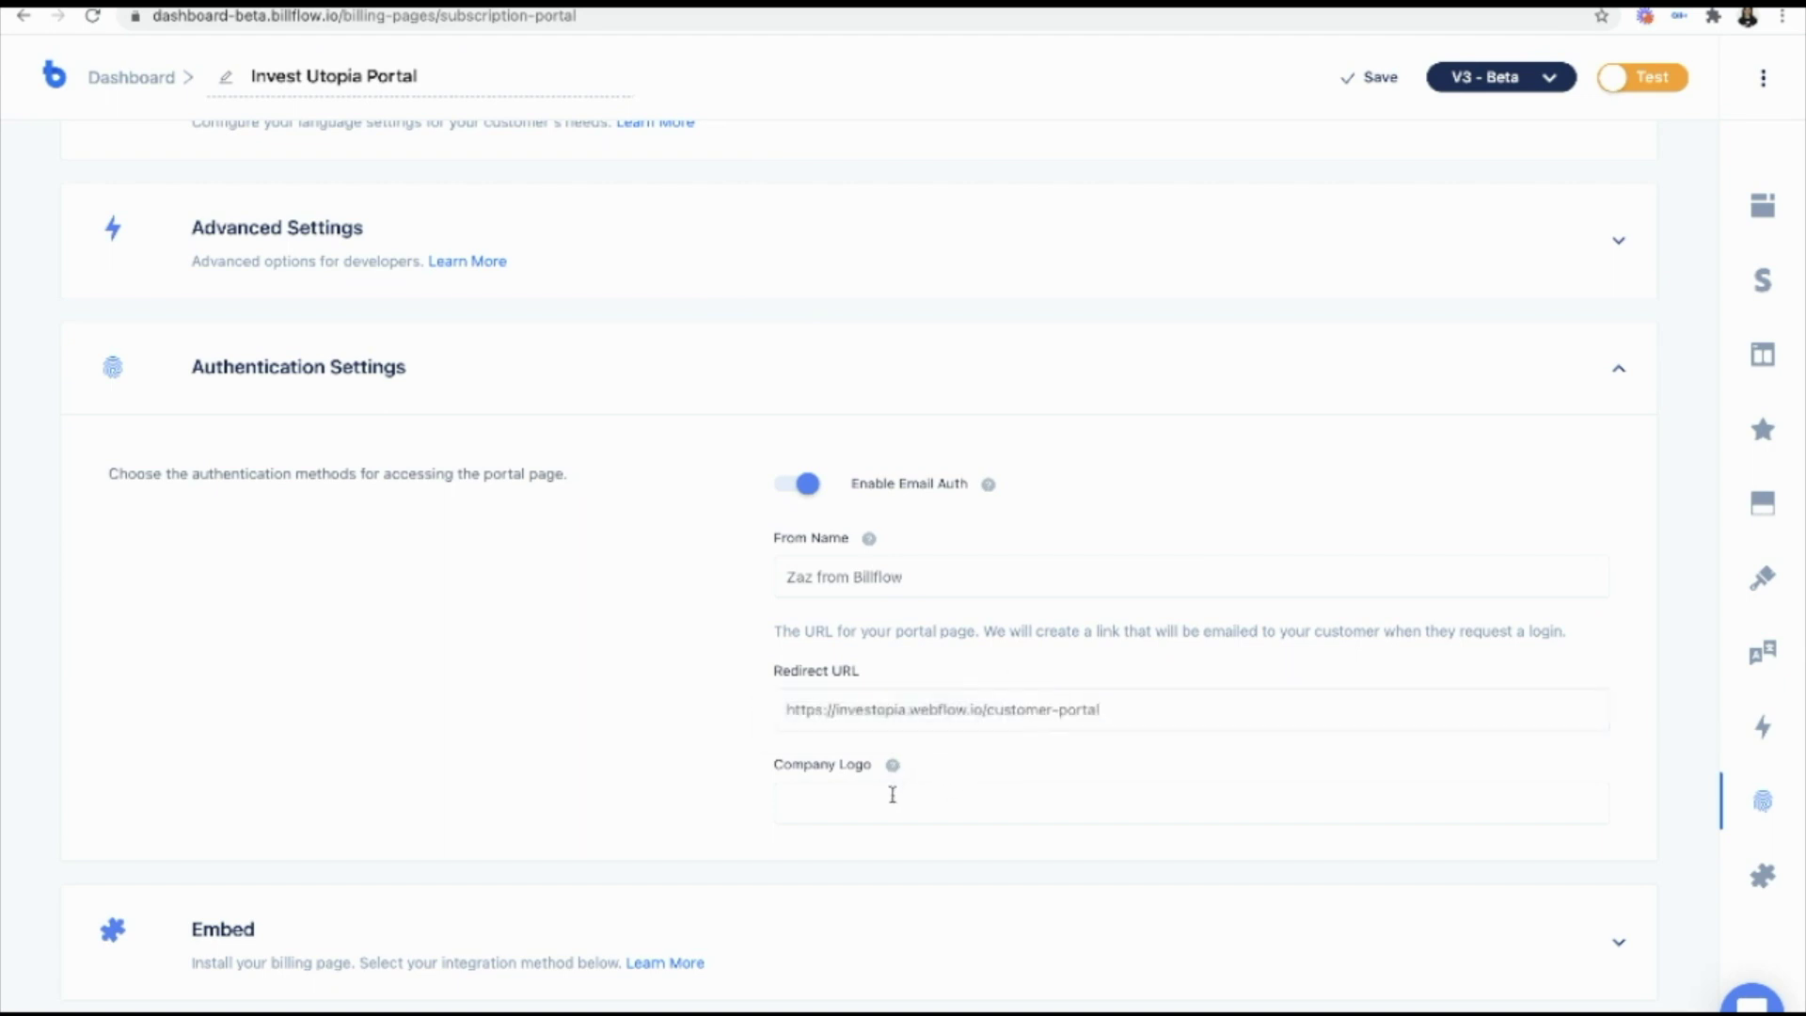
mouse_move(896, 772)
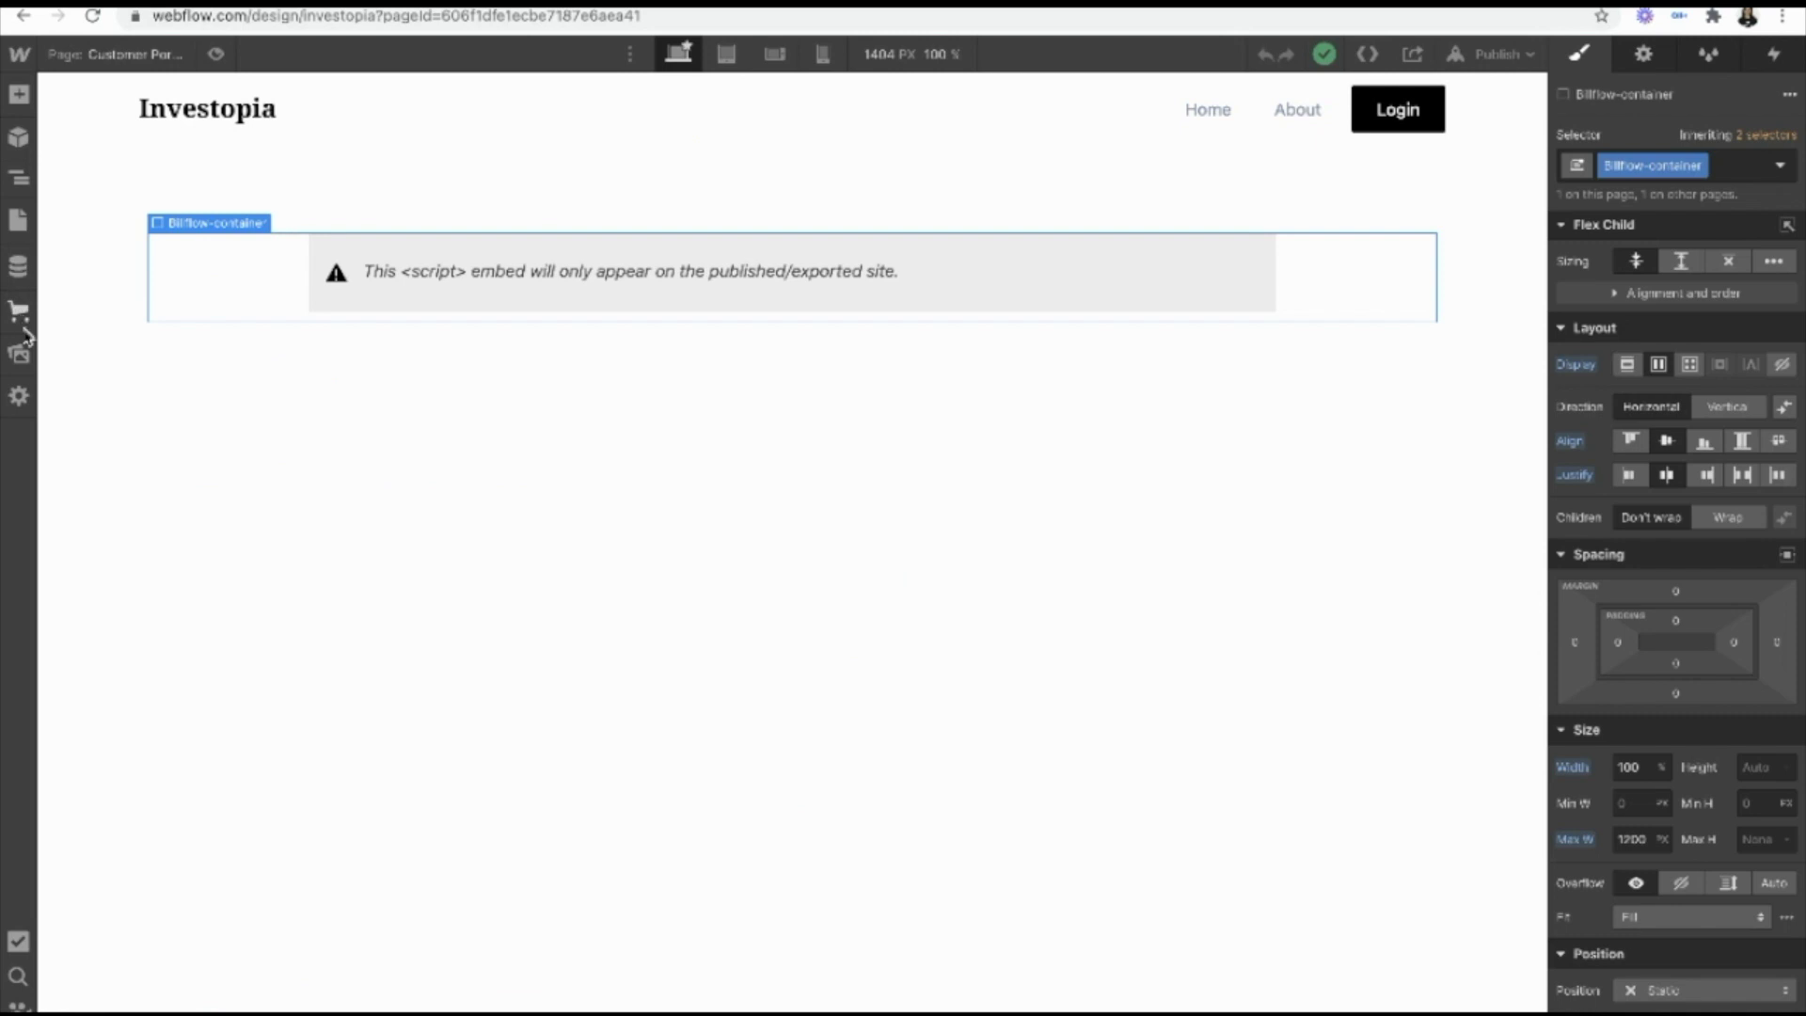
Step: Show the Investopia logo image's details and link in Webflow's Assets panel, then return to Billflow
left_click(19, 355)
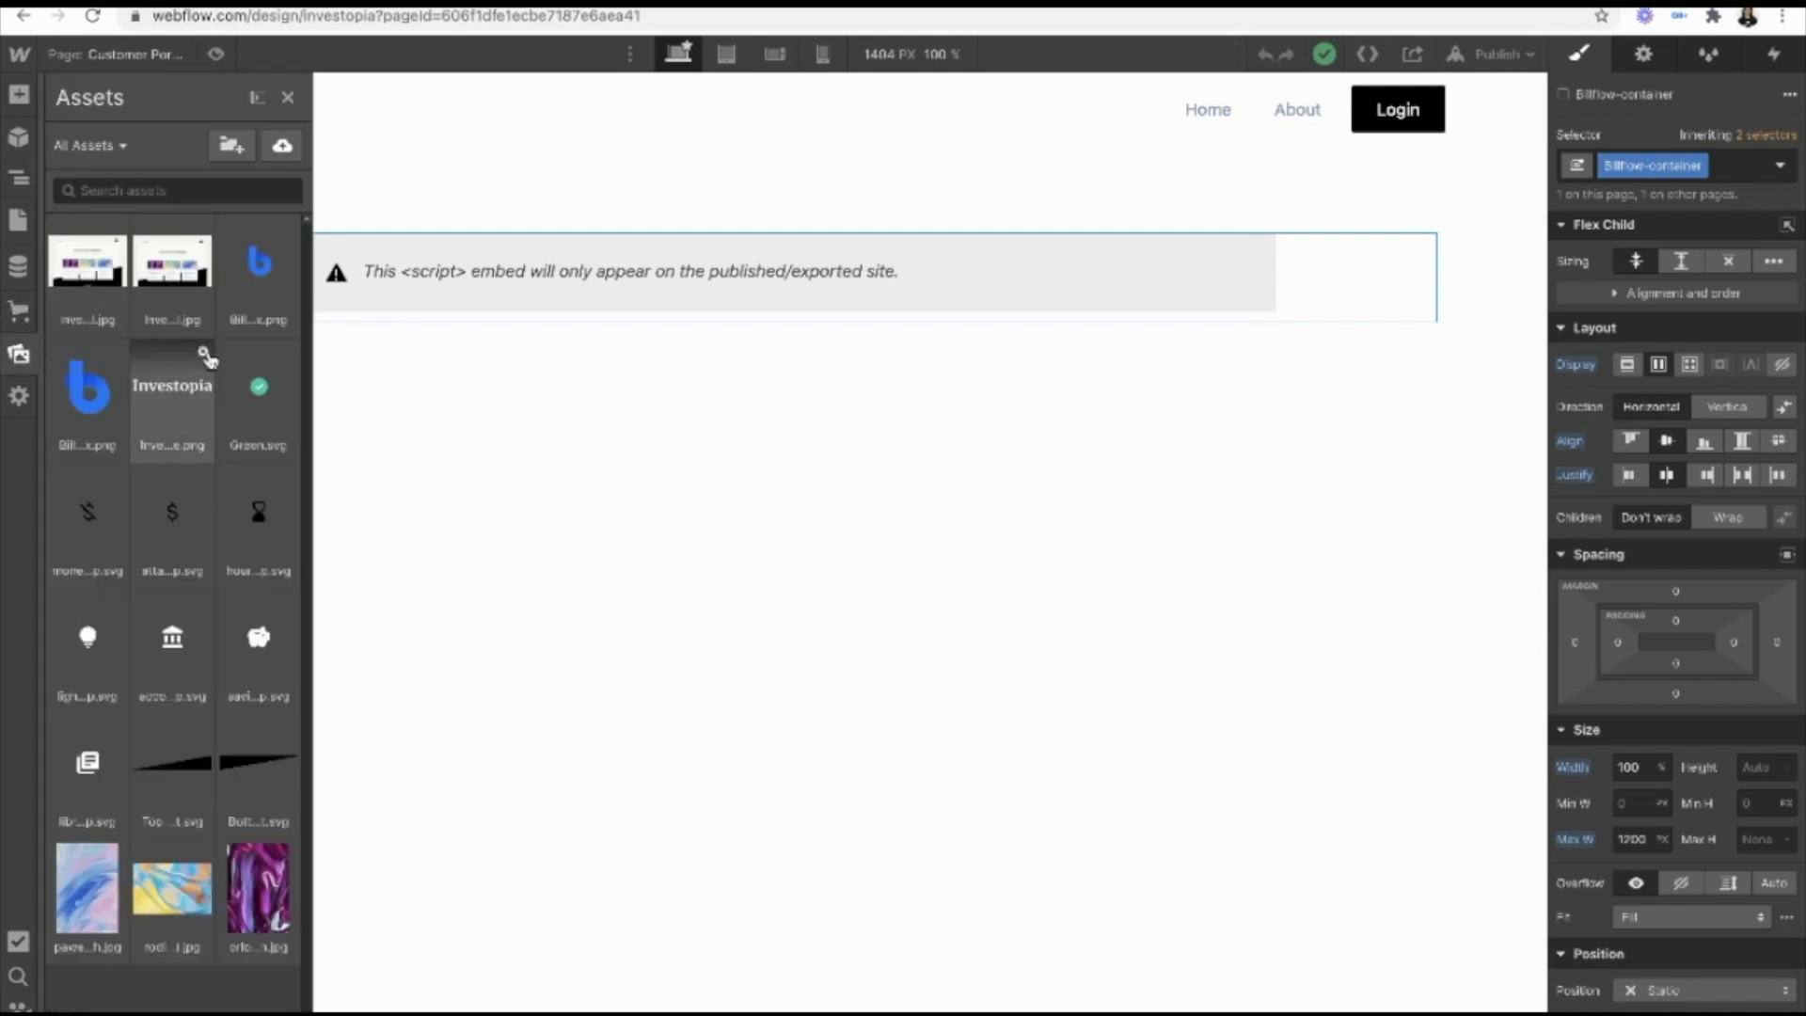
left_click(205, 355)
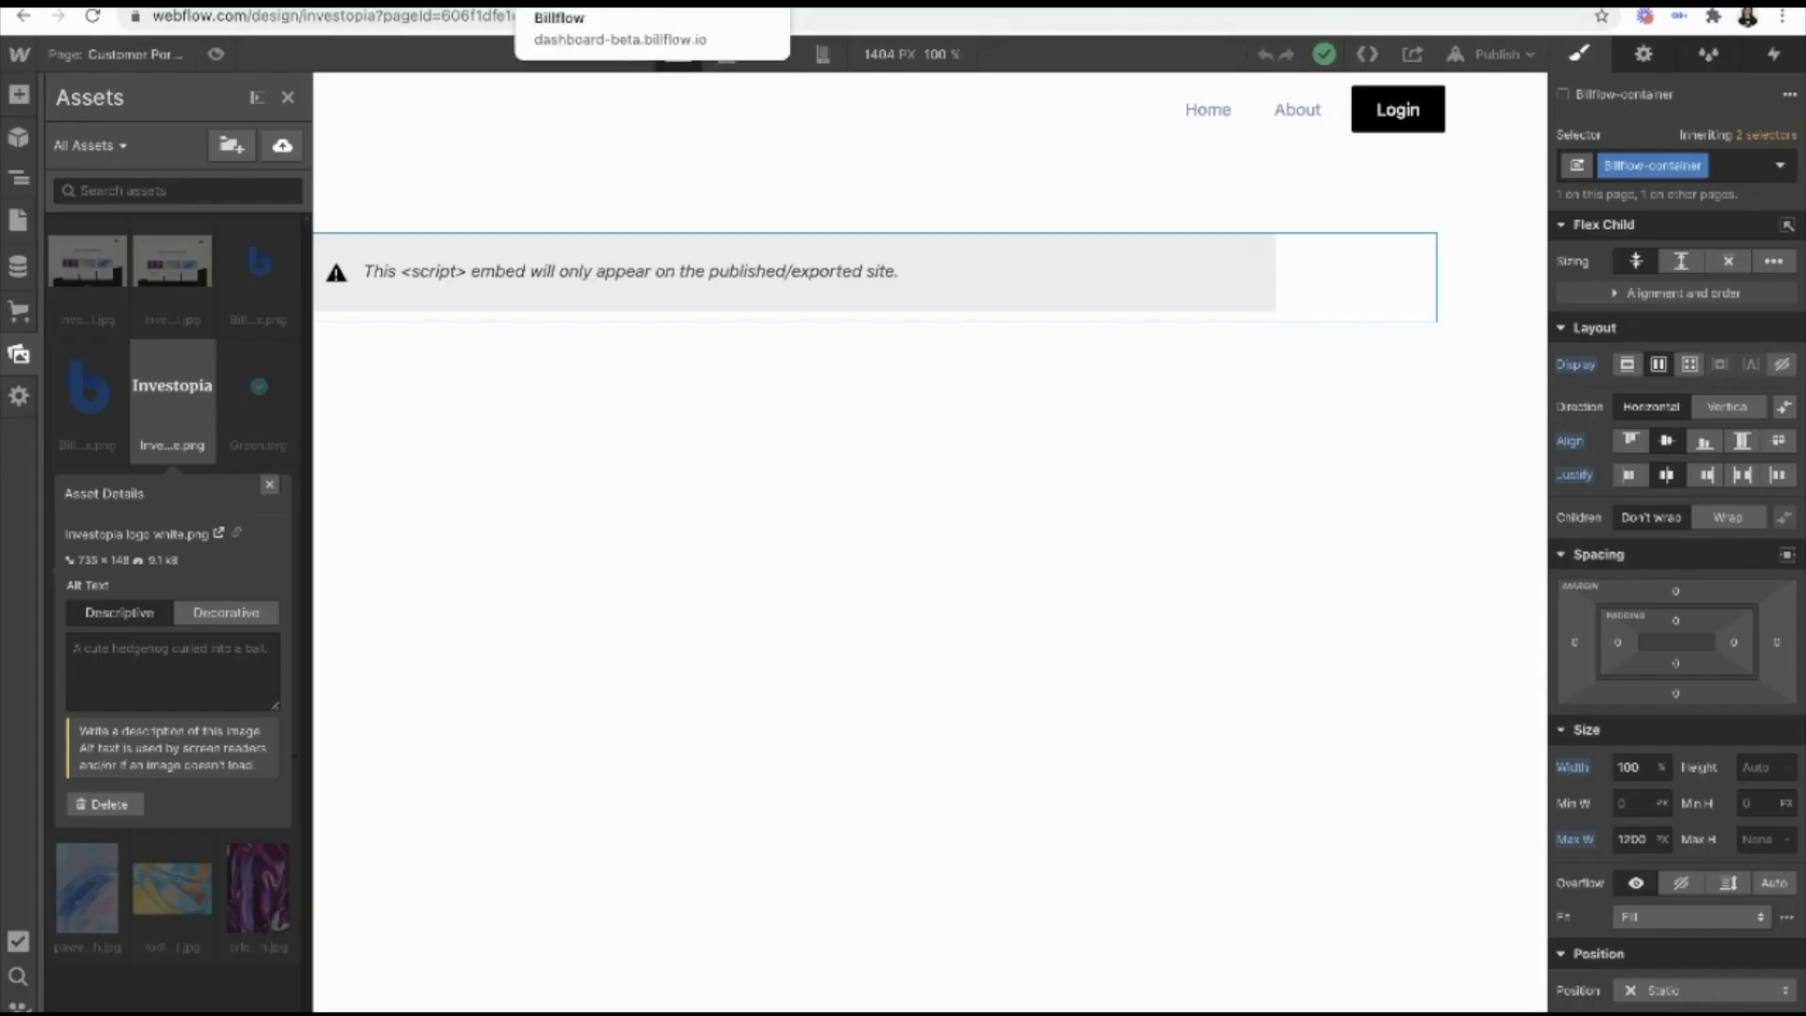
key("ctrl+Tab")
Step: Paste the Investopia logo image URL into the portal's Company Logo field
left_click(841, 803)
key("ctrl+v")
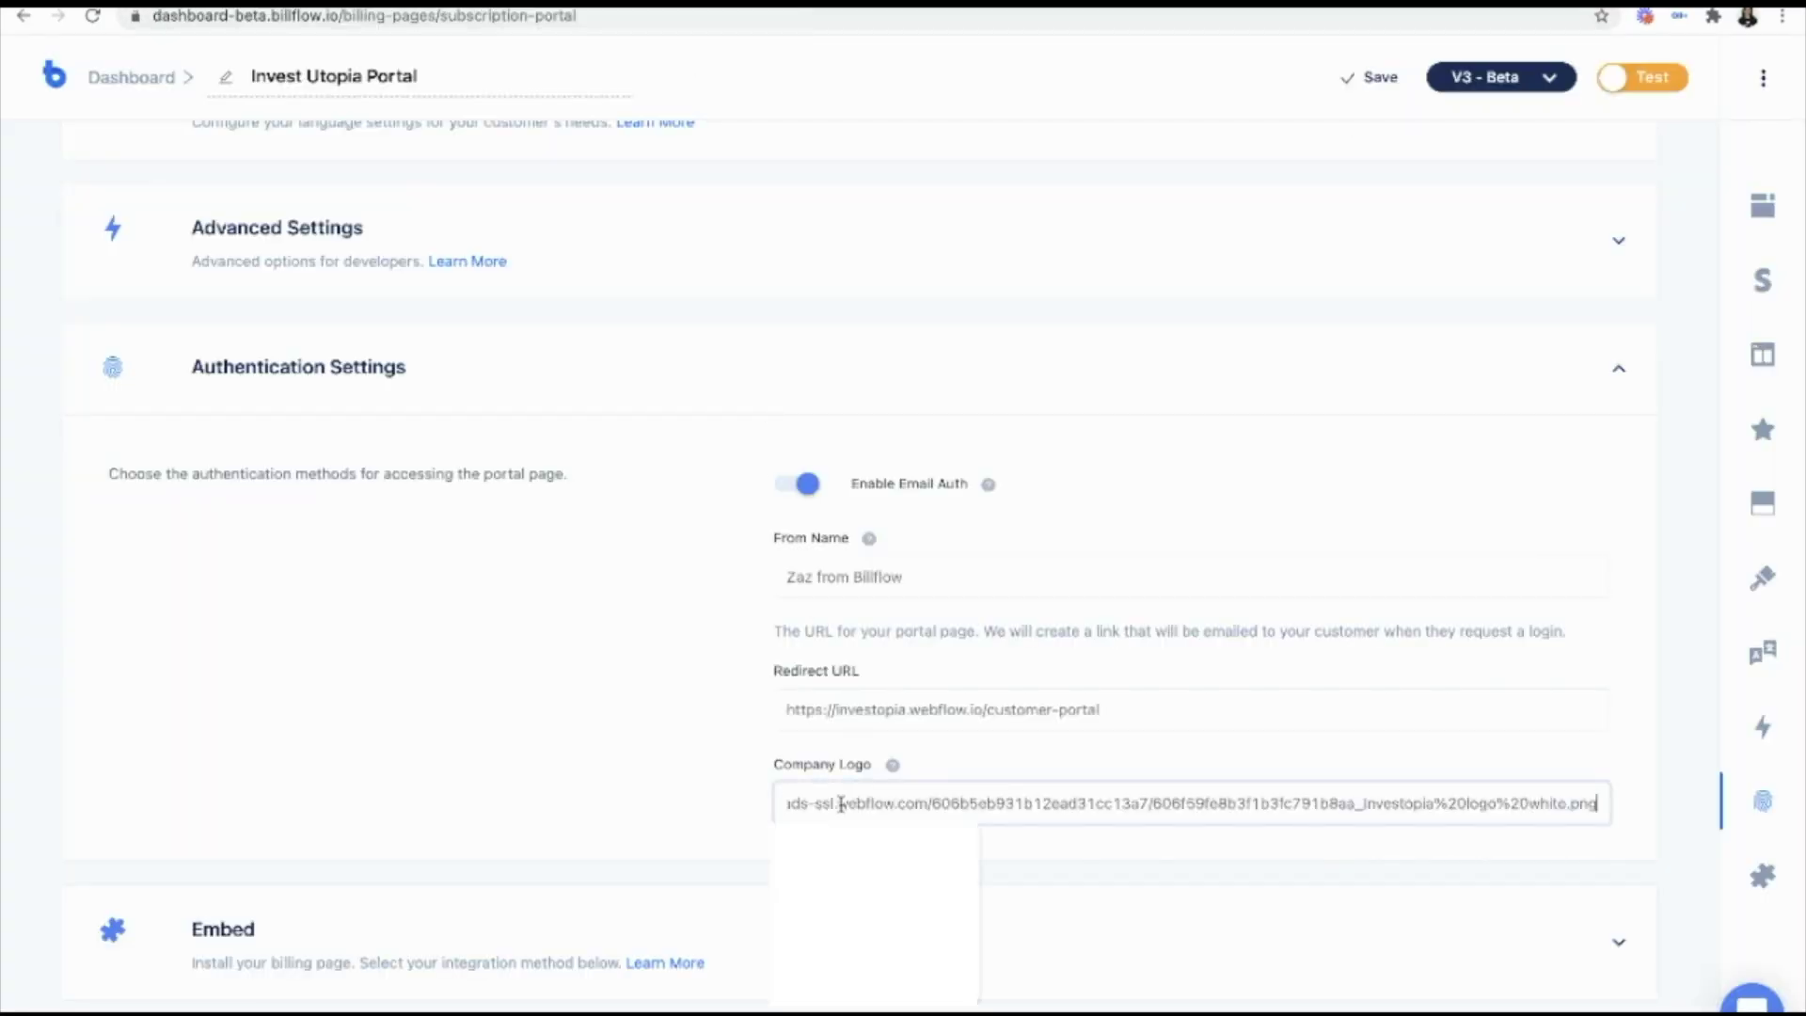
left_click(569, 824)
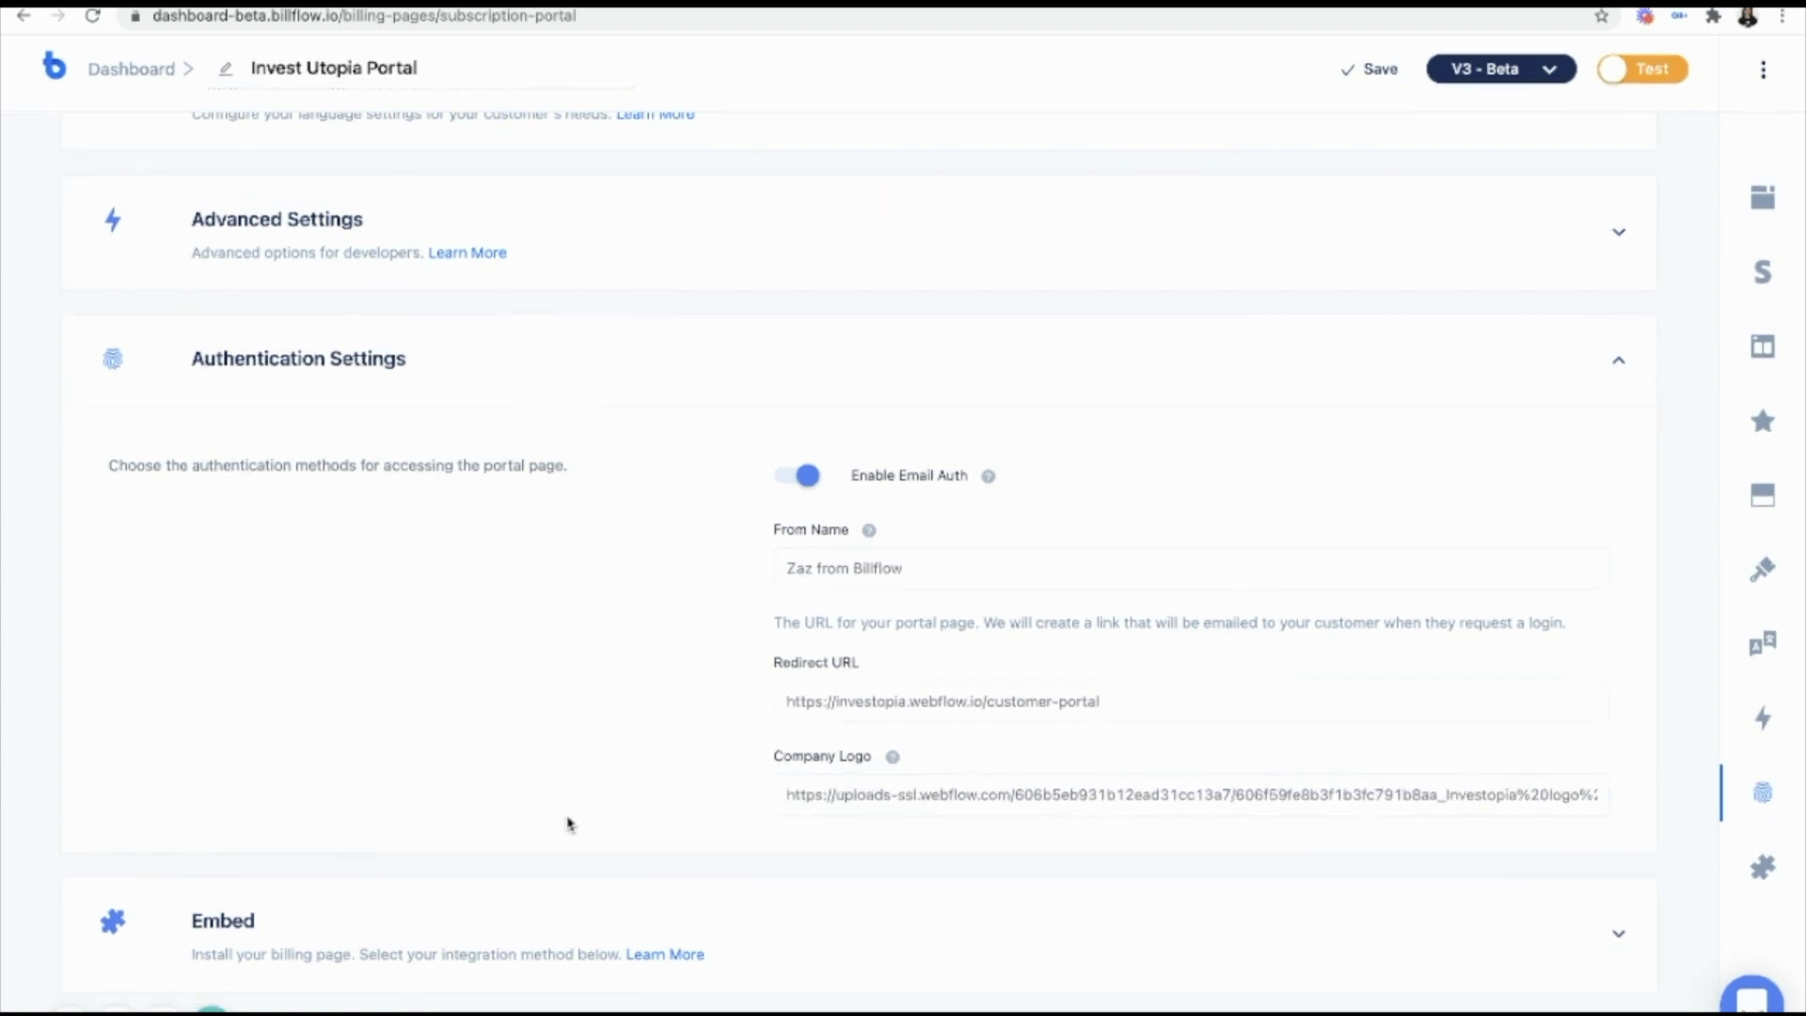
Step: Save the portal and copy its generated HTML embed code
left_click(589, 911)
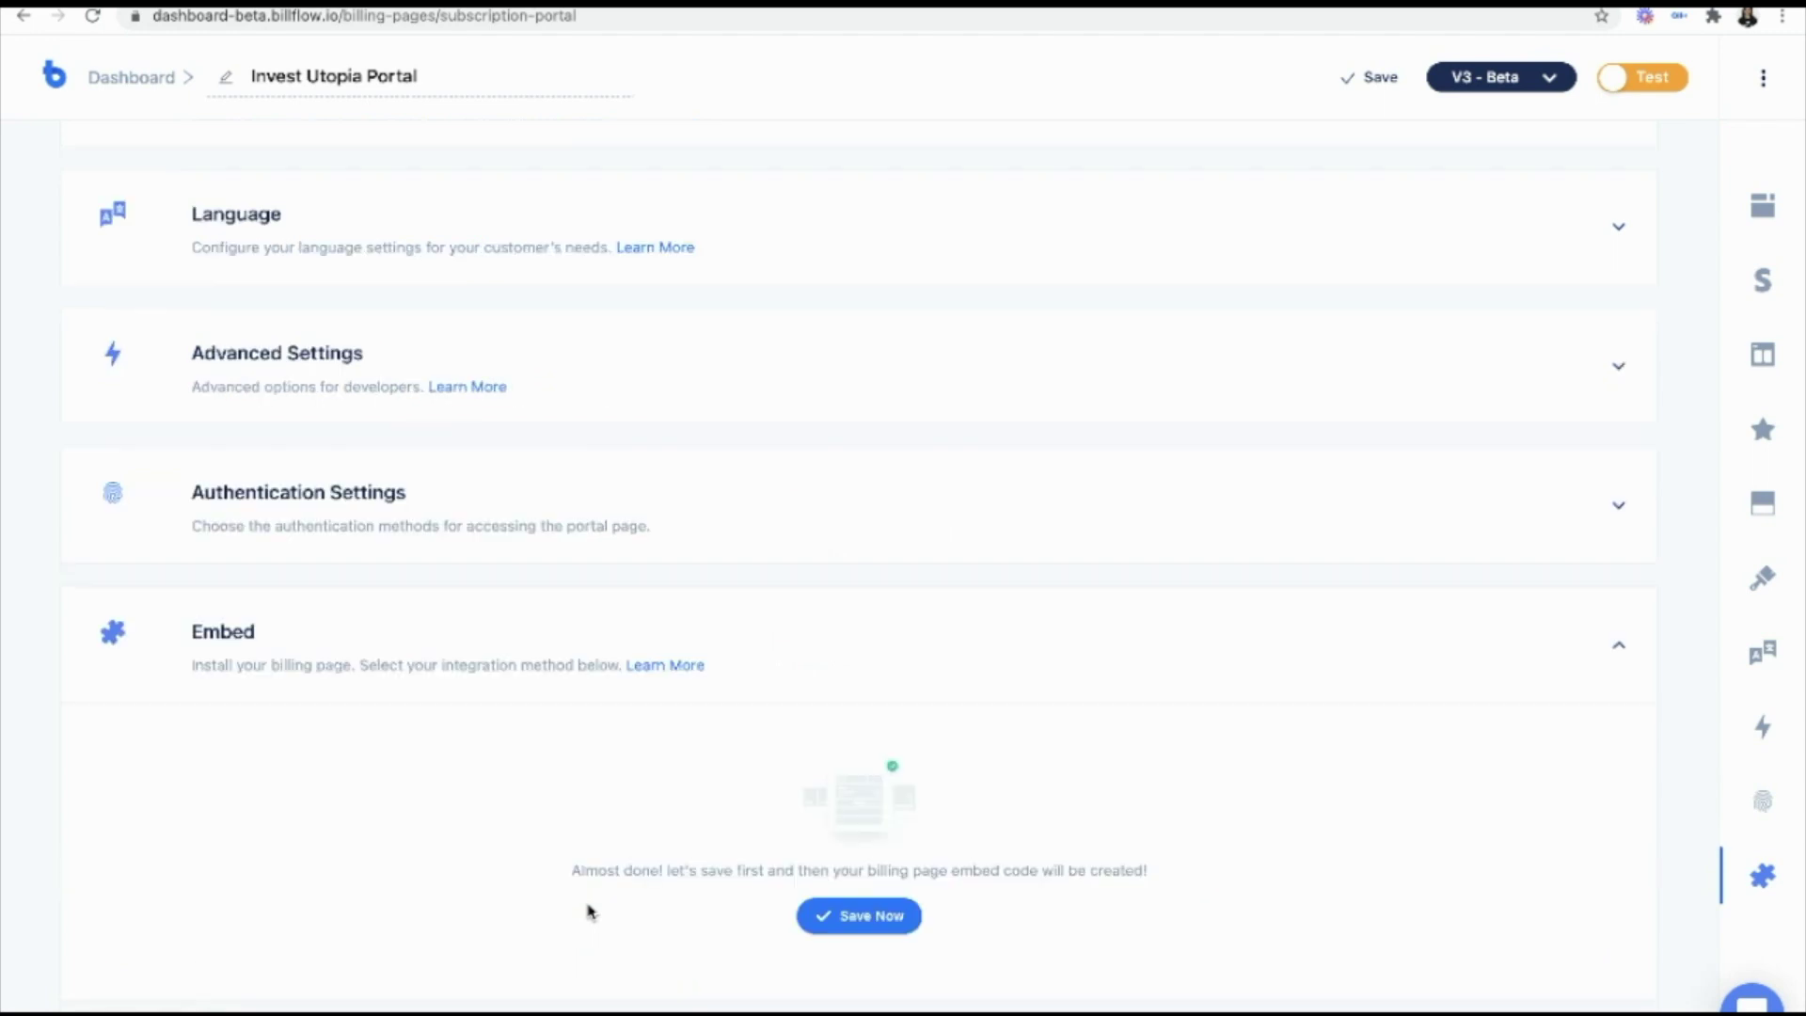
left_click(887, 915)
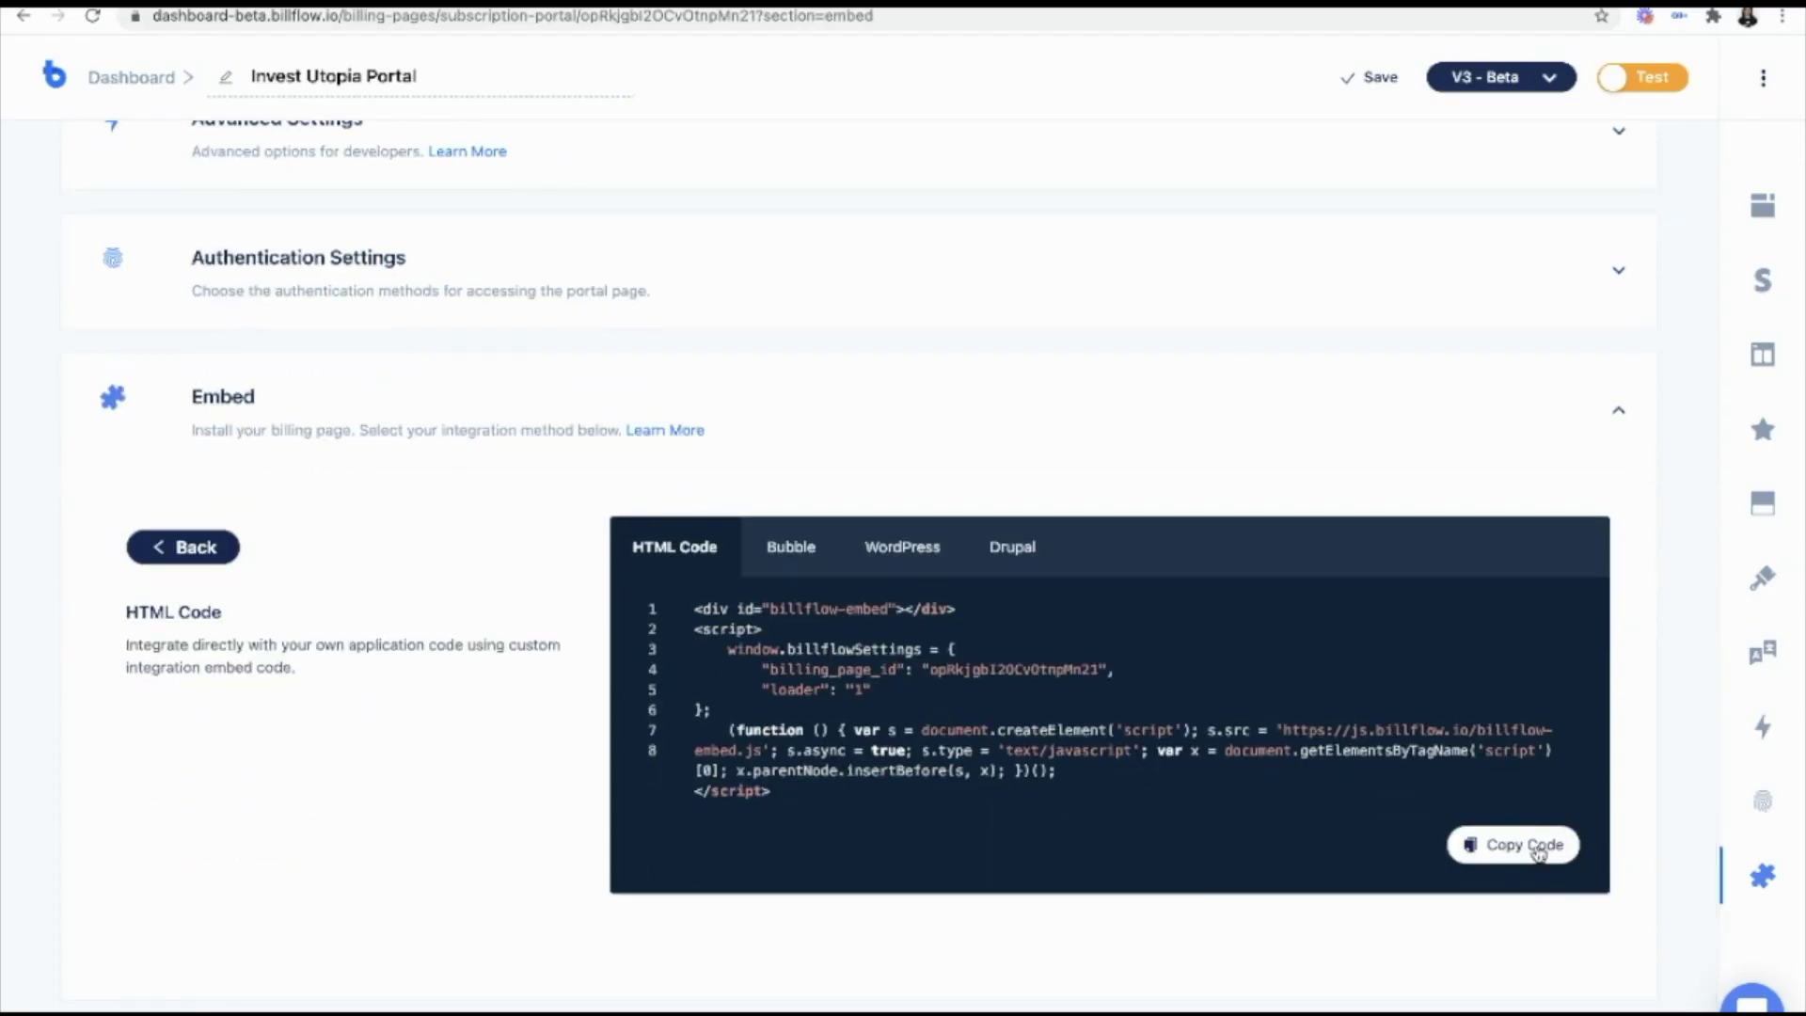
left_click(1538, 852)
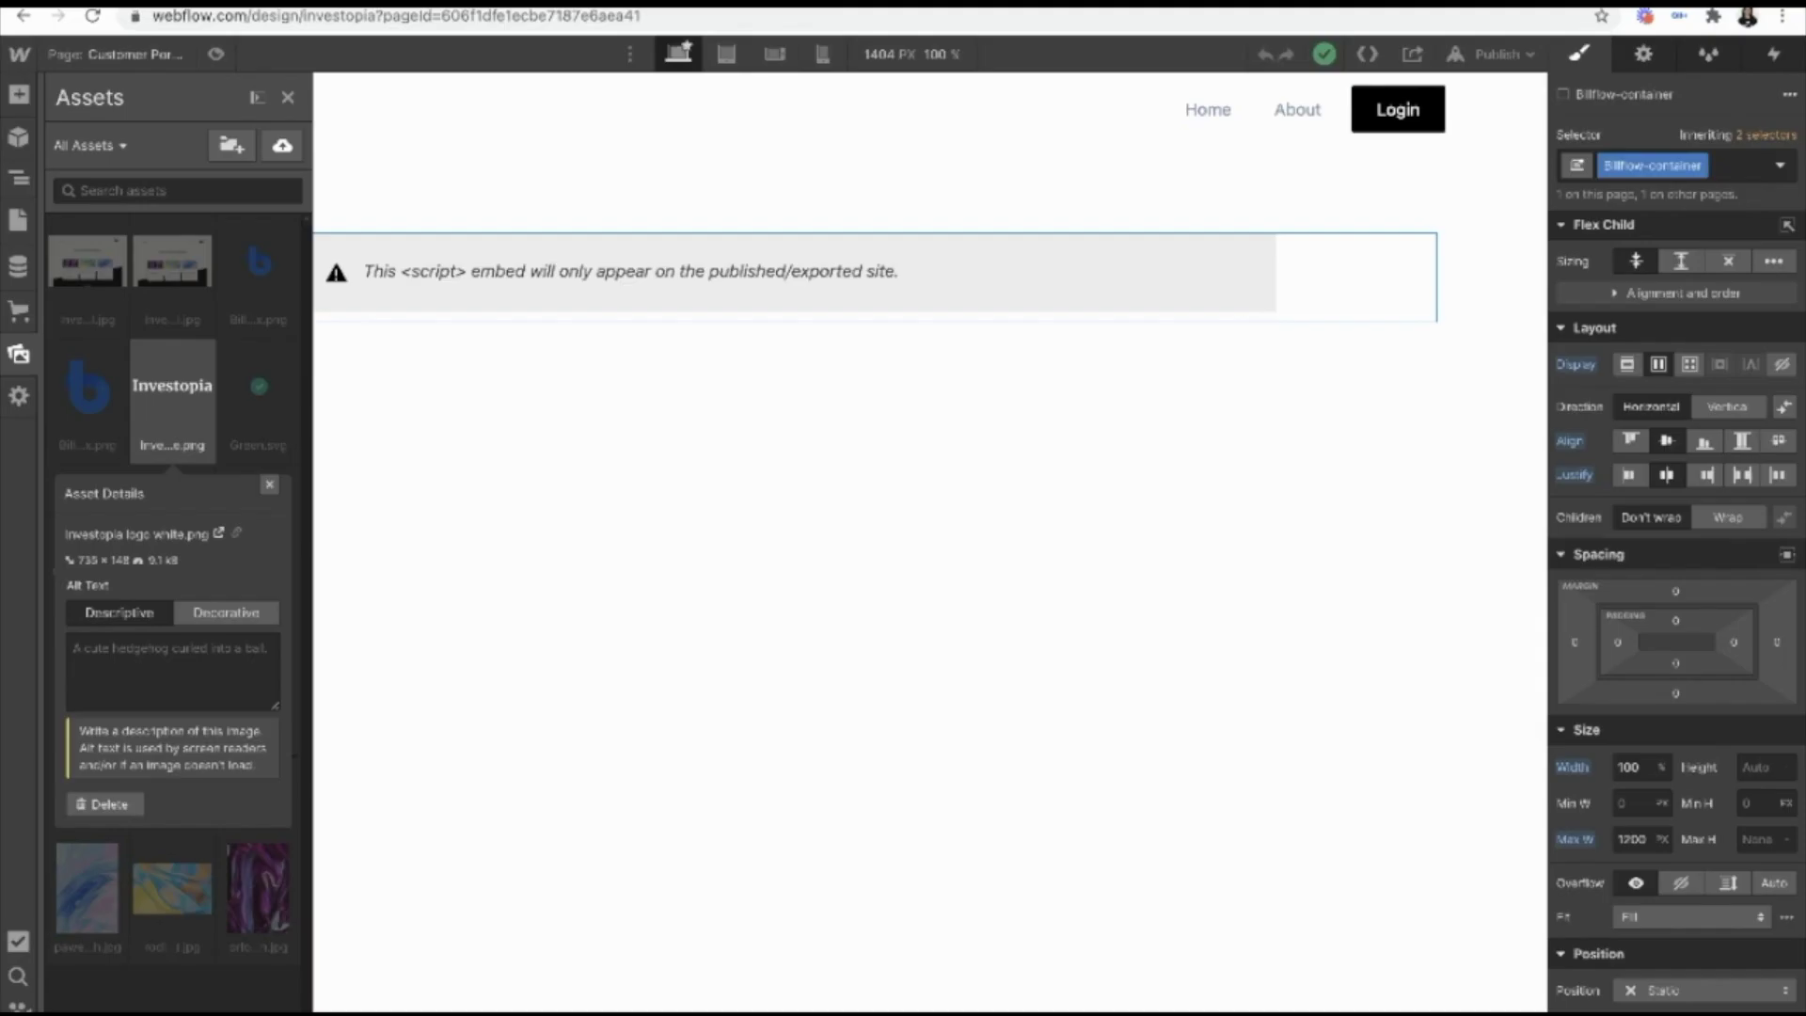
Step: Paste the Billflow code into the page's HTML Embed and publish to investopia.webflow.io
left_click(577, 355)
left_click(577, 354)
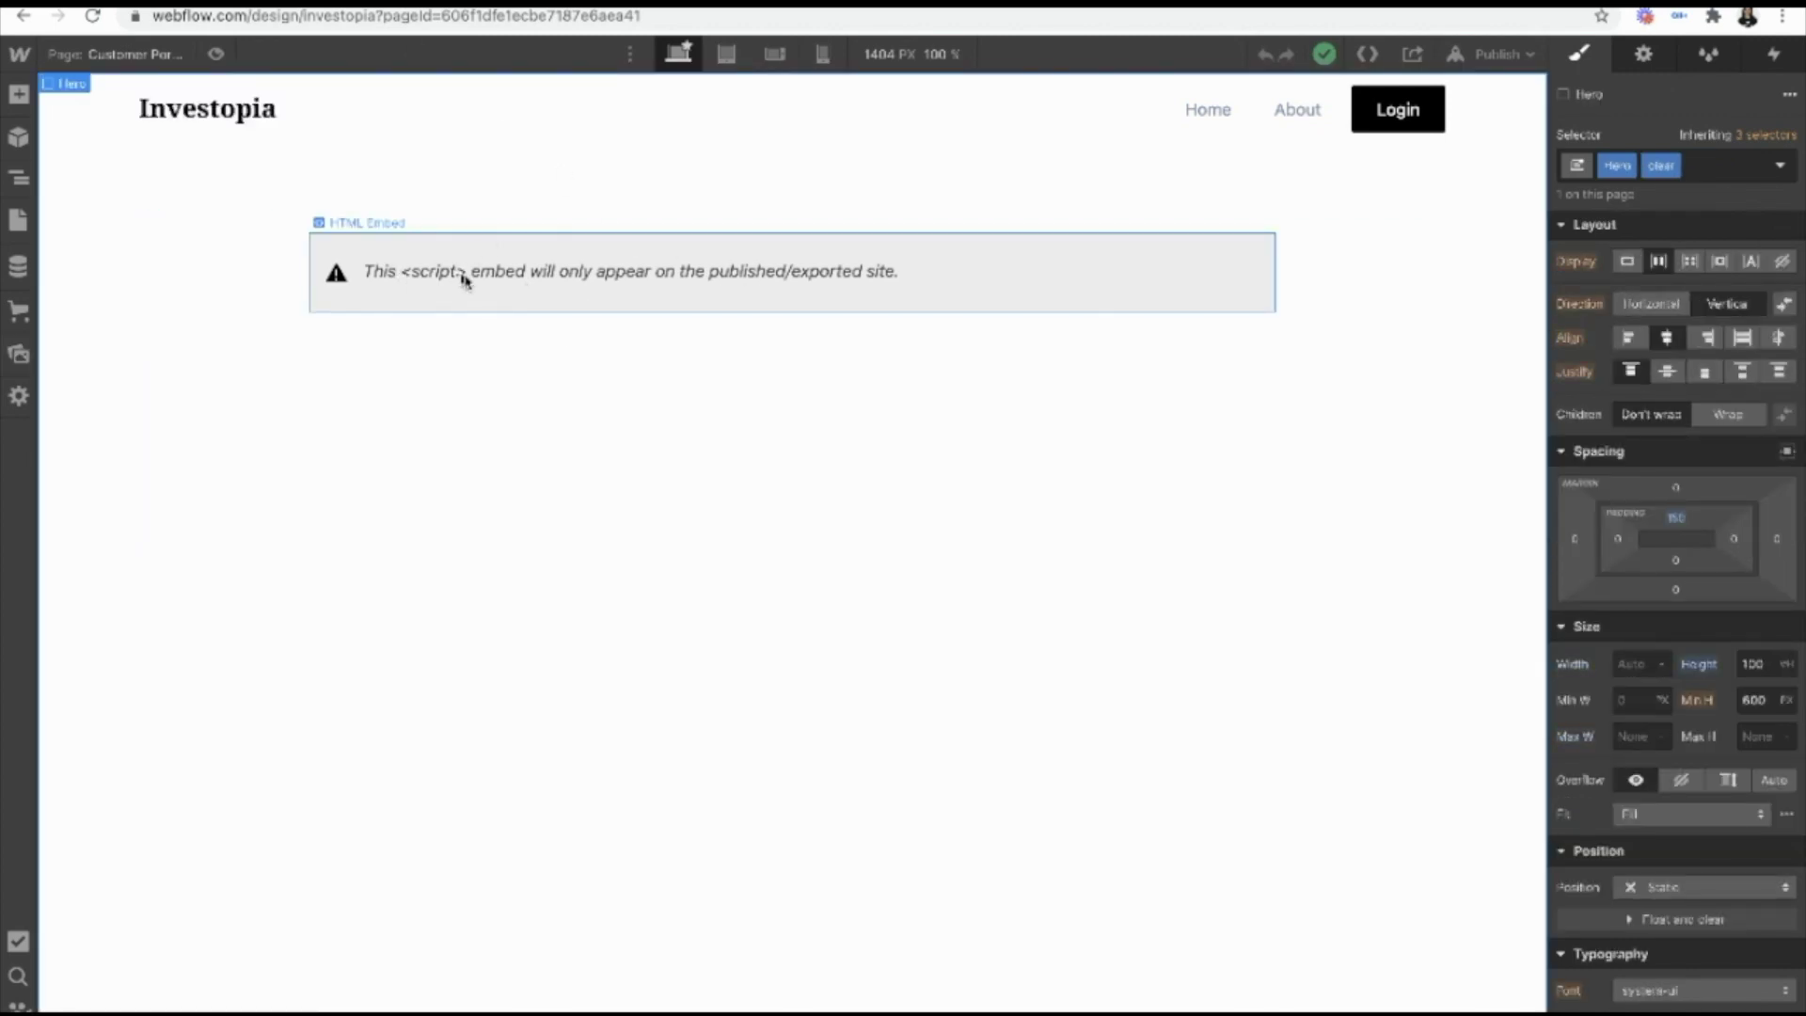
double_click(519, 287)
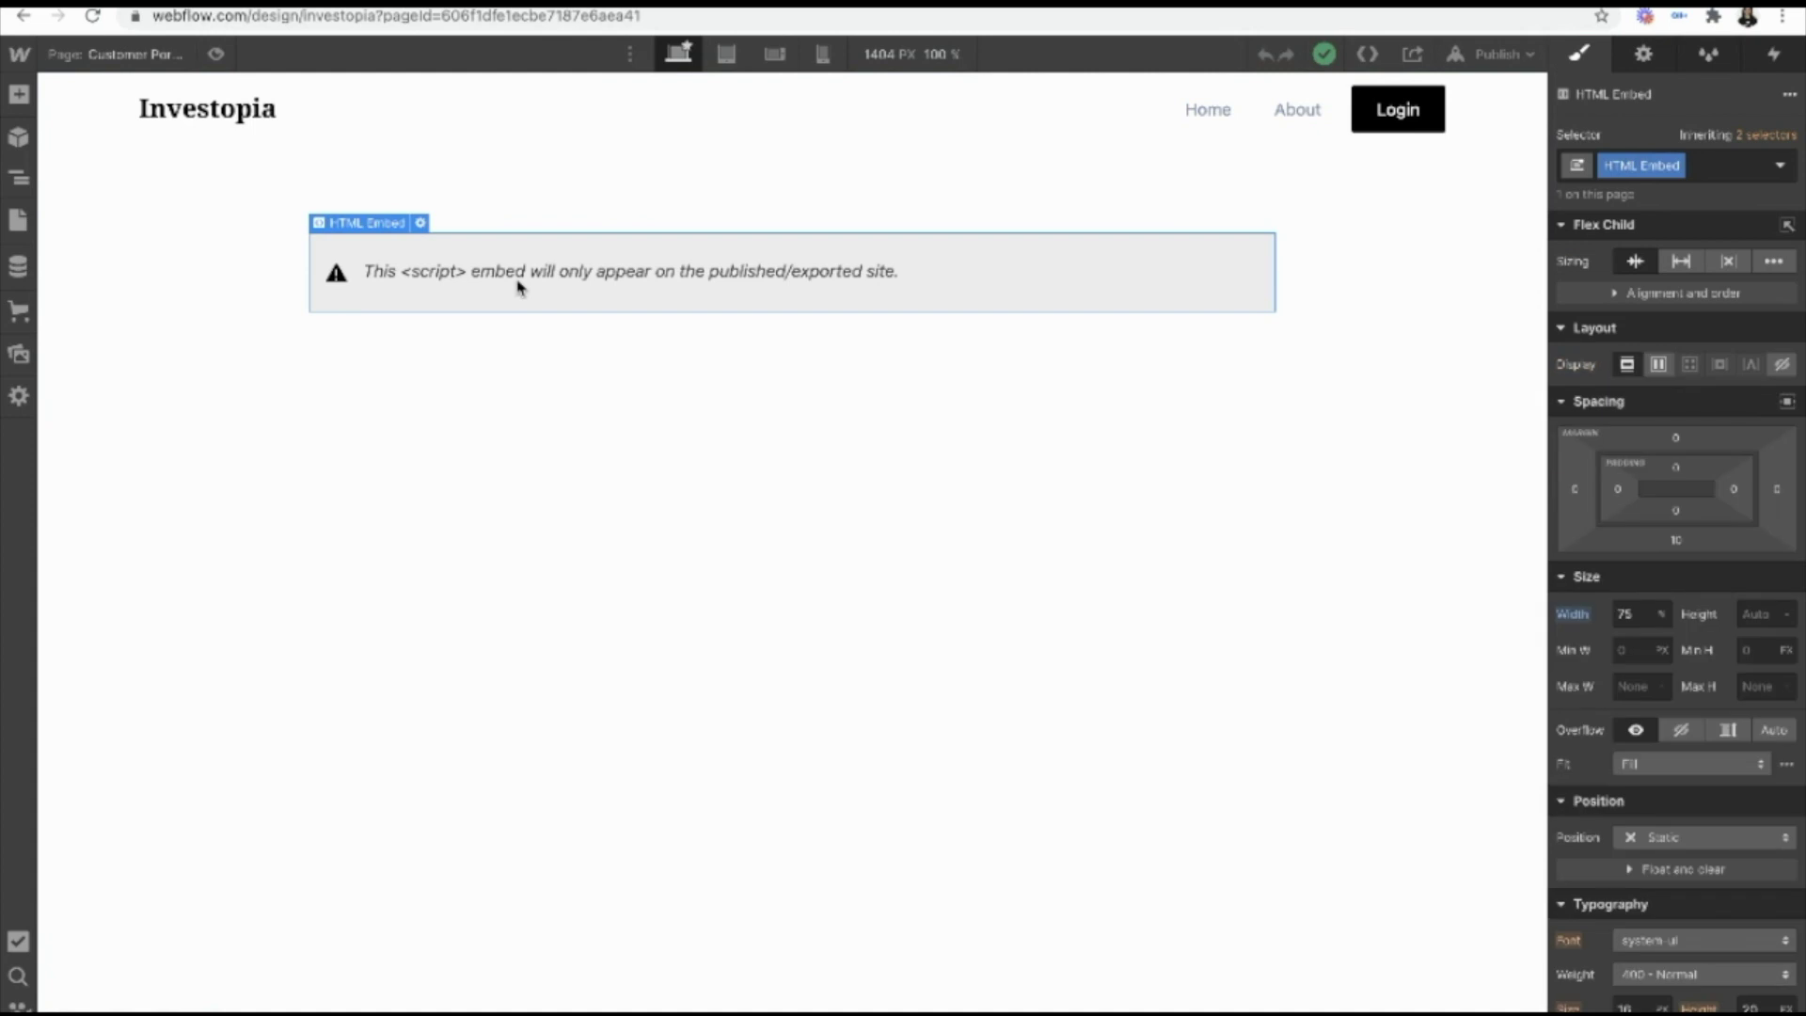
key("ctrl+v")
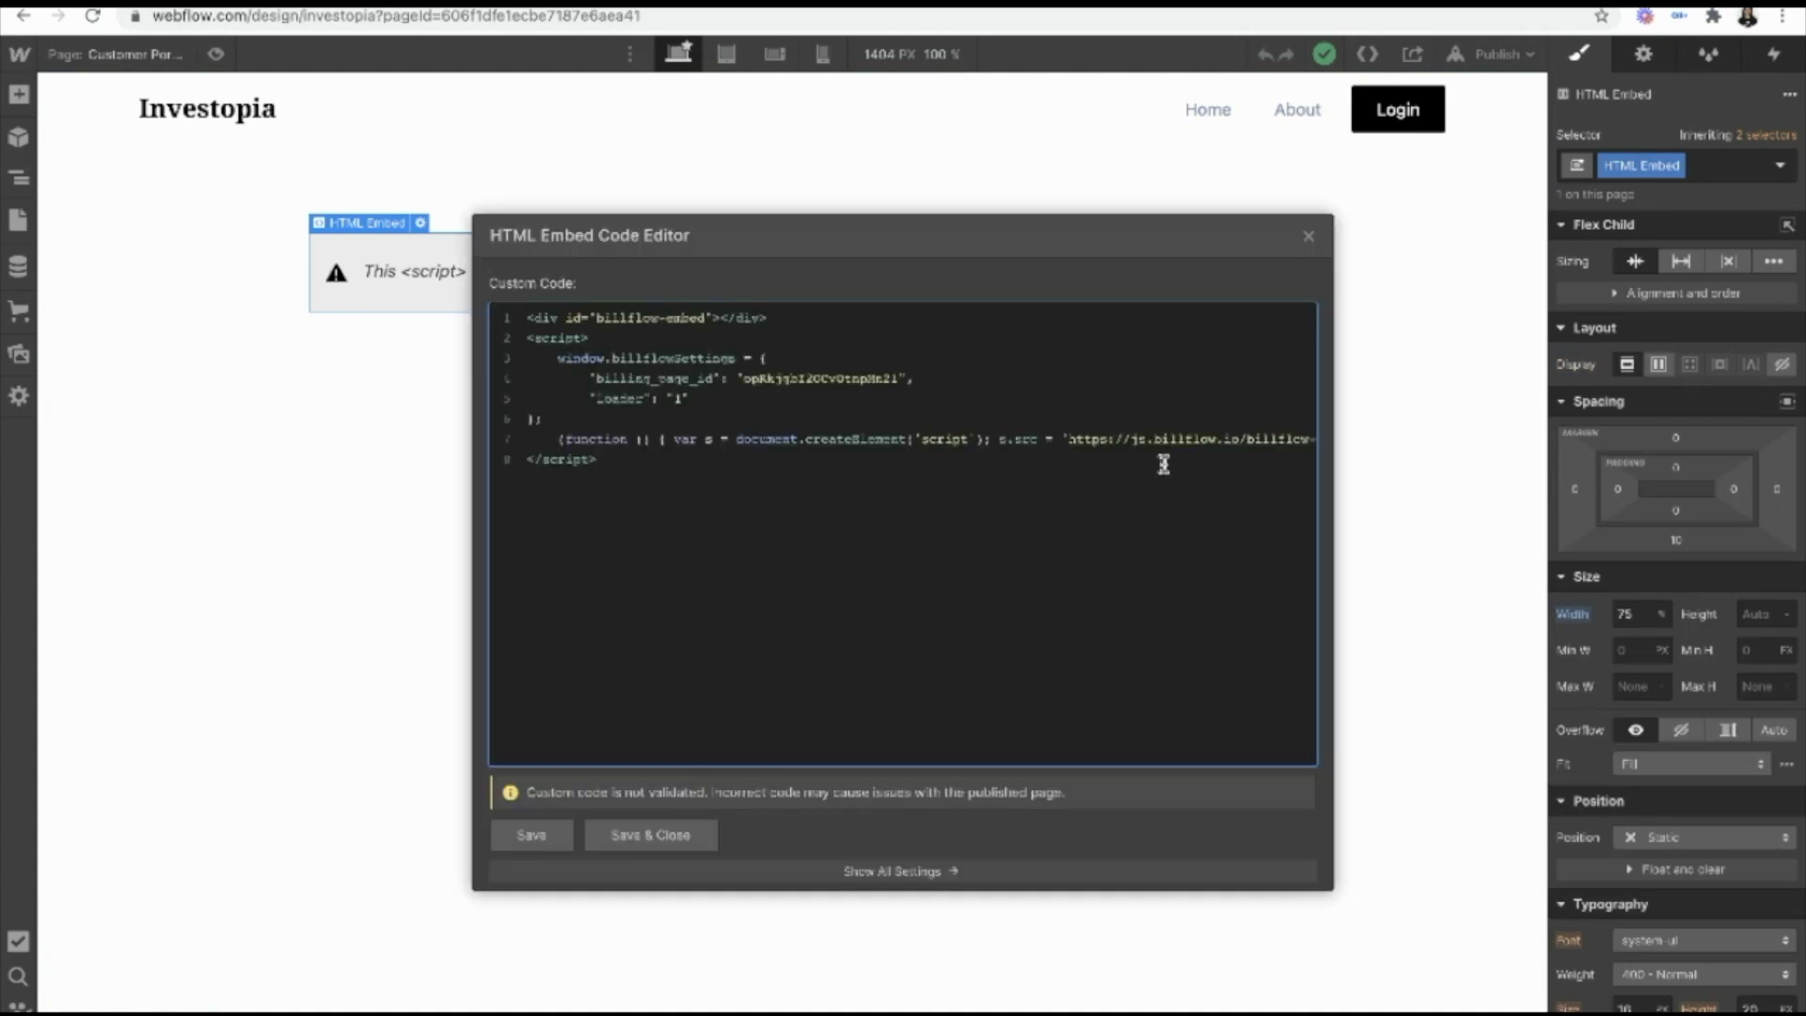
left_click(641, 843)
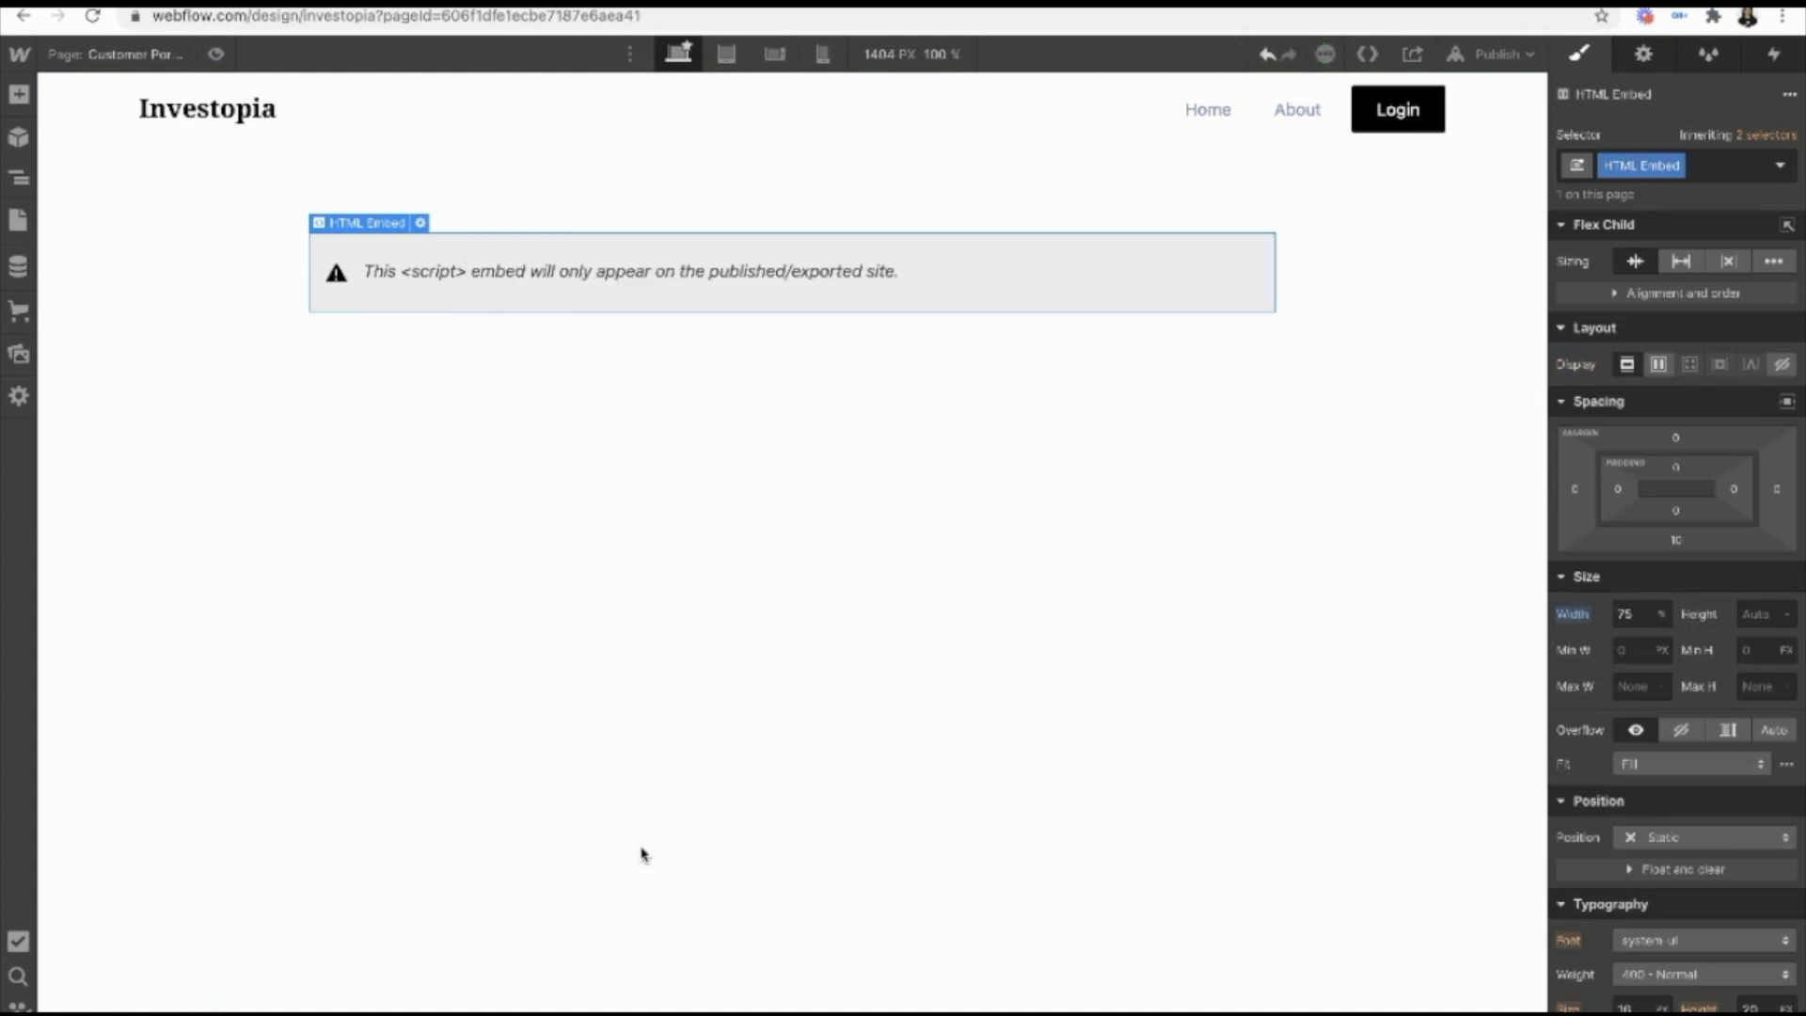
left_click(1502, 54)
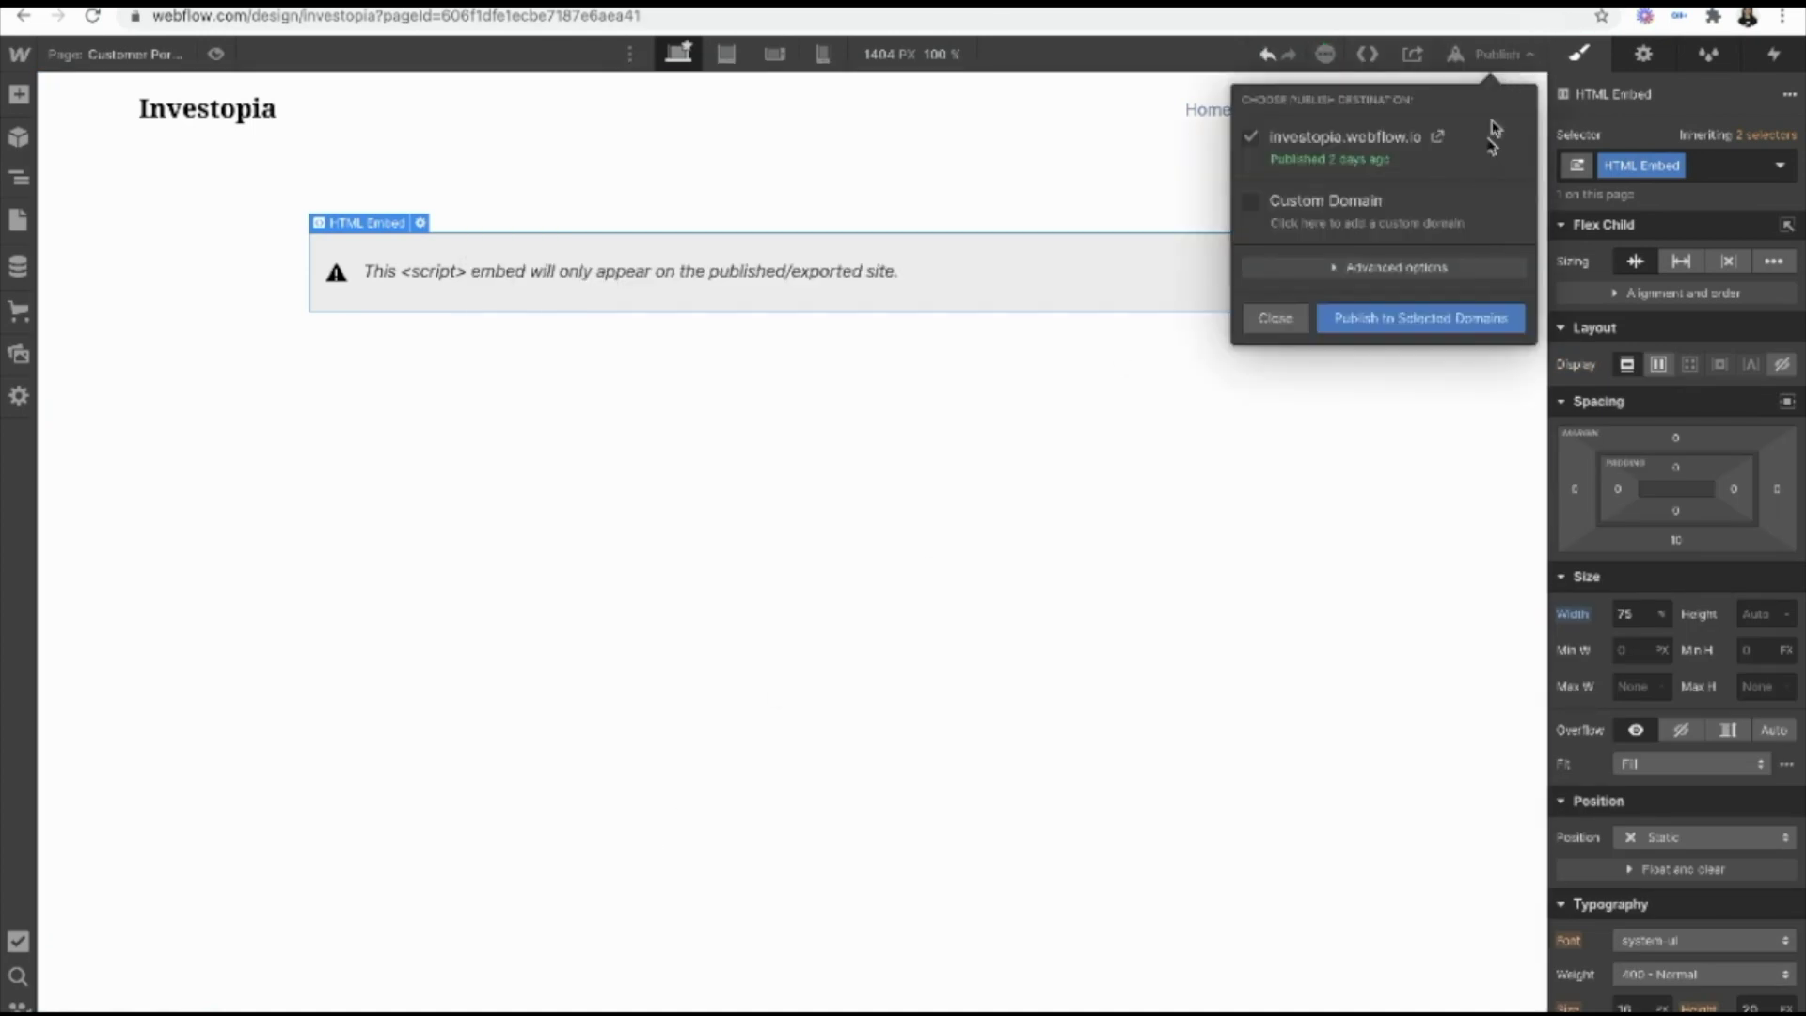
left_click(1393, 331)
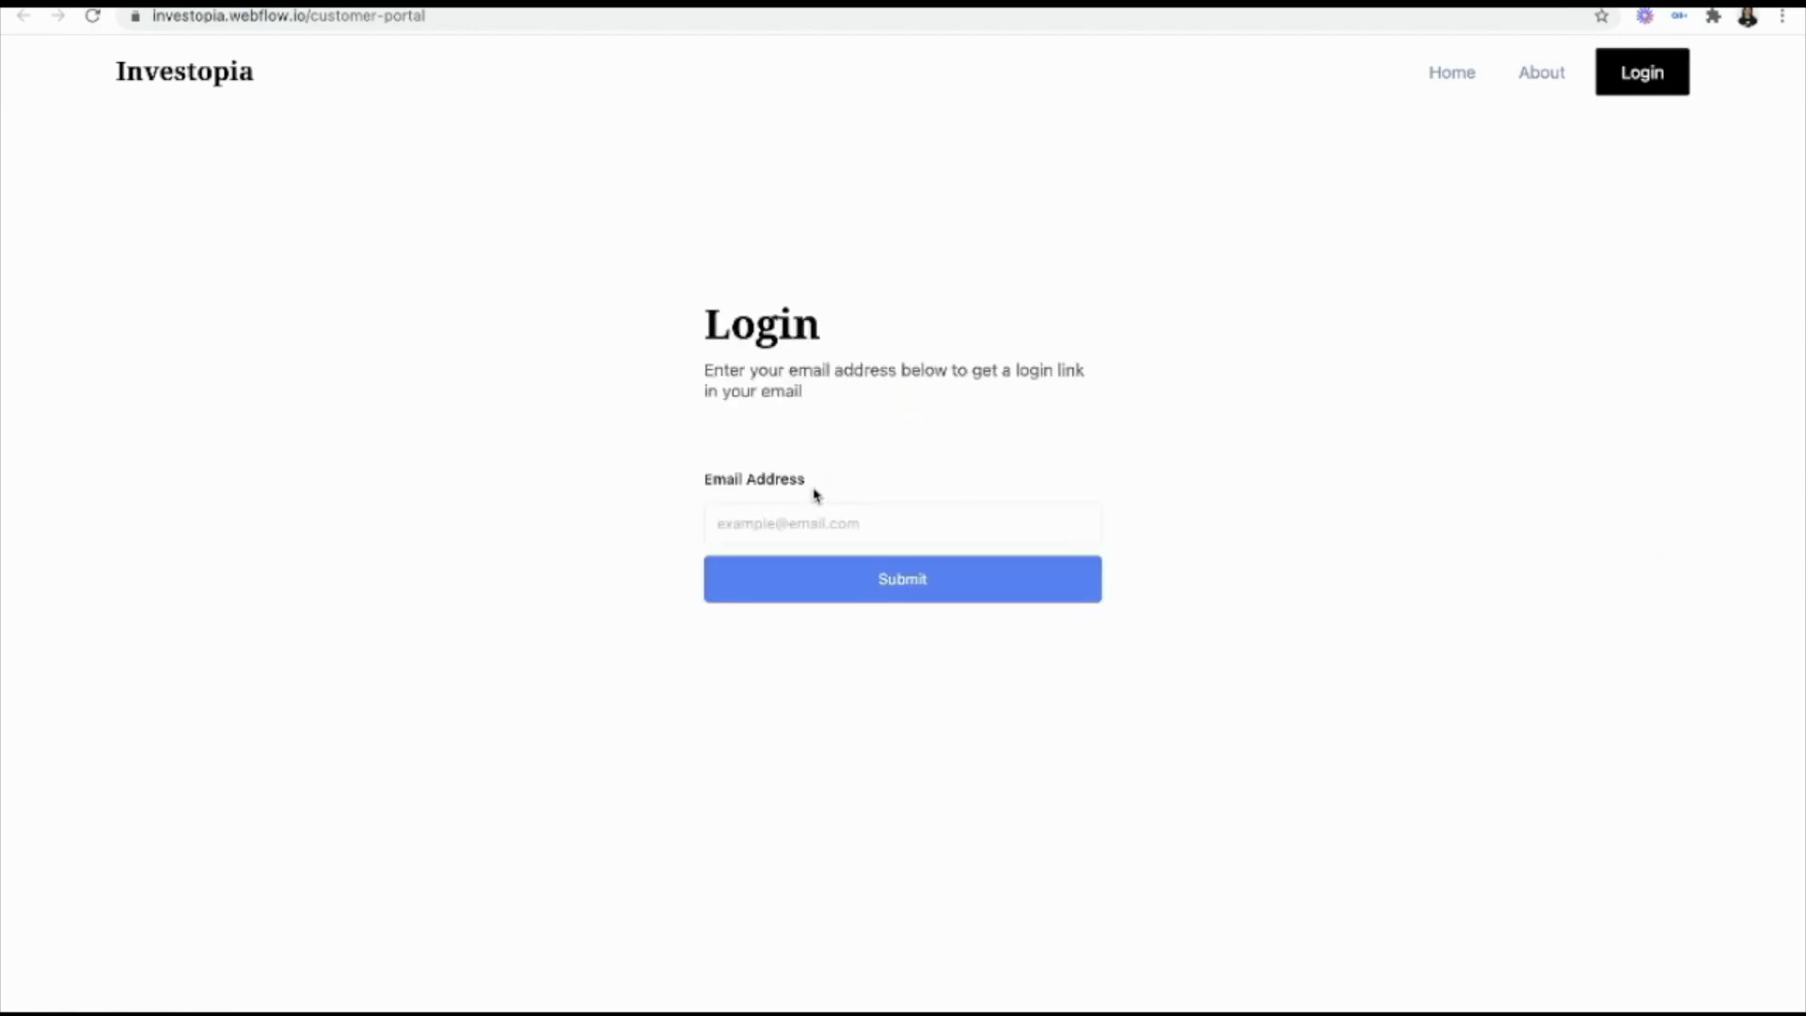
Step: Request a portal login link for the customer's email address and open the inbox
left_click(760, 520)
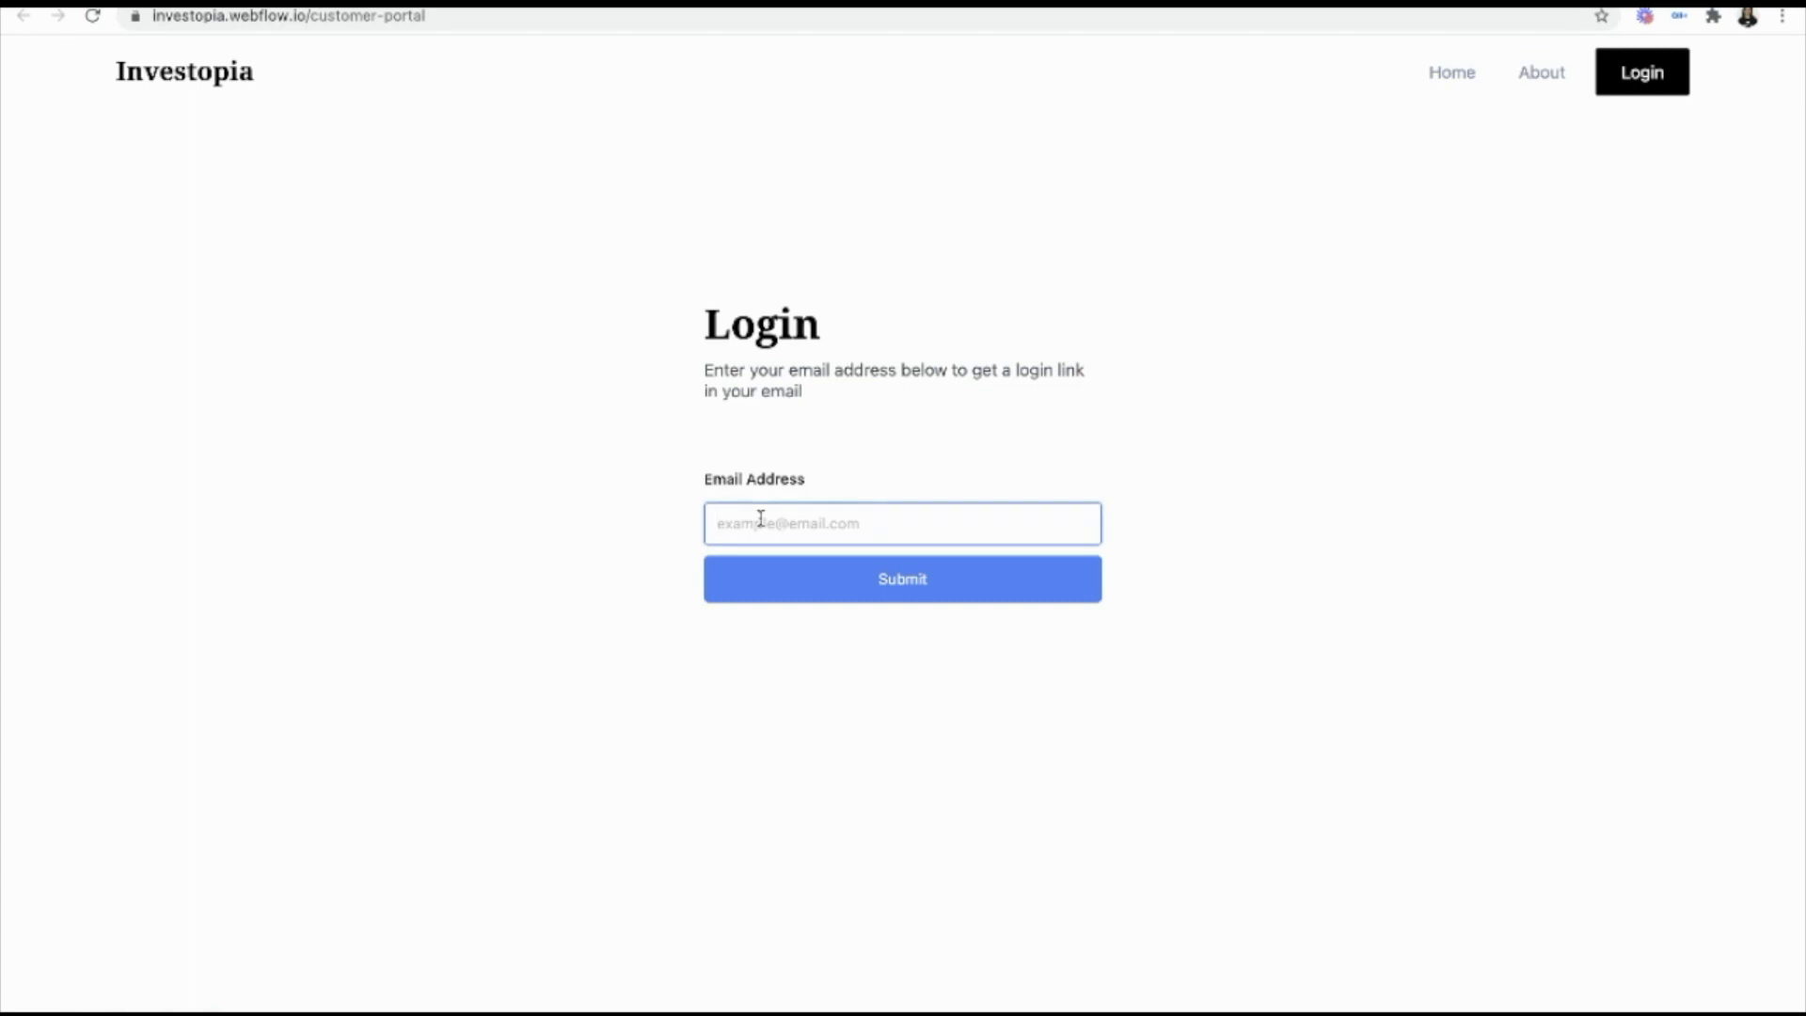
key("ctrl+v")
key("Return")
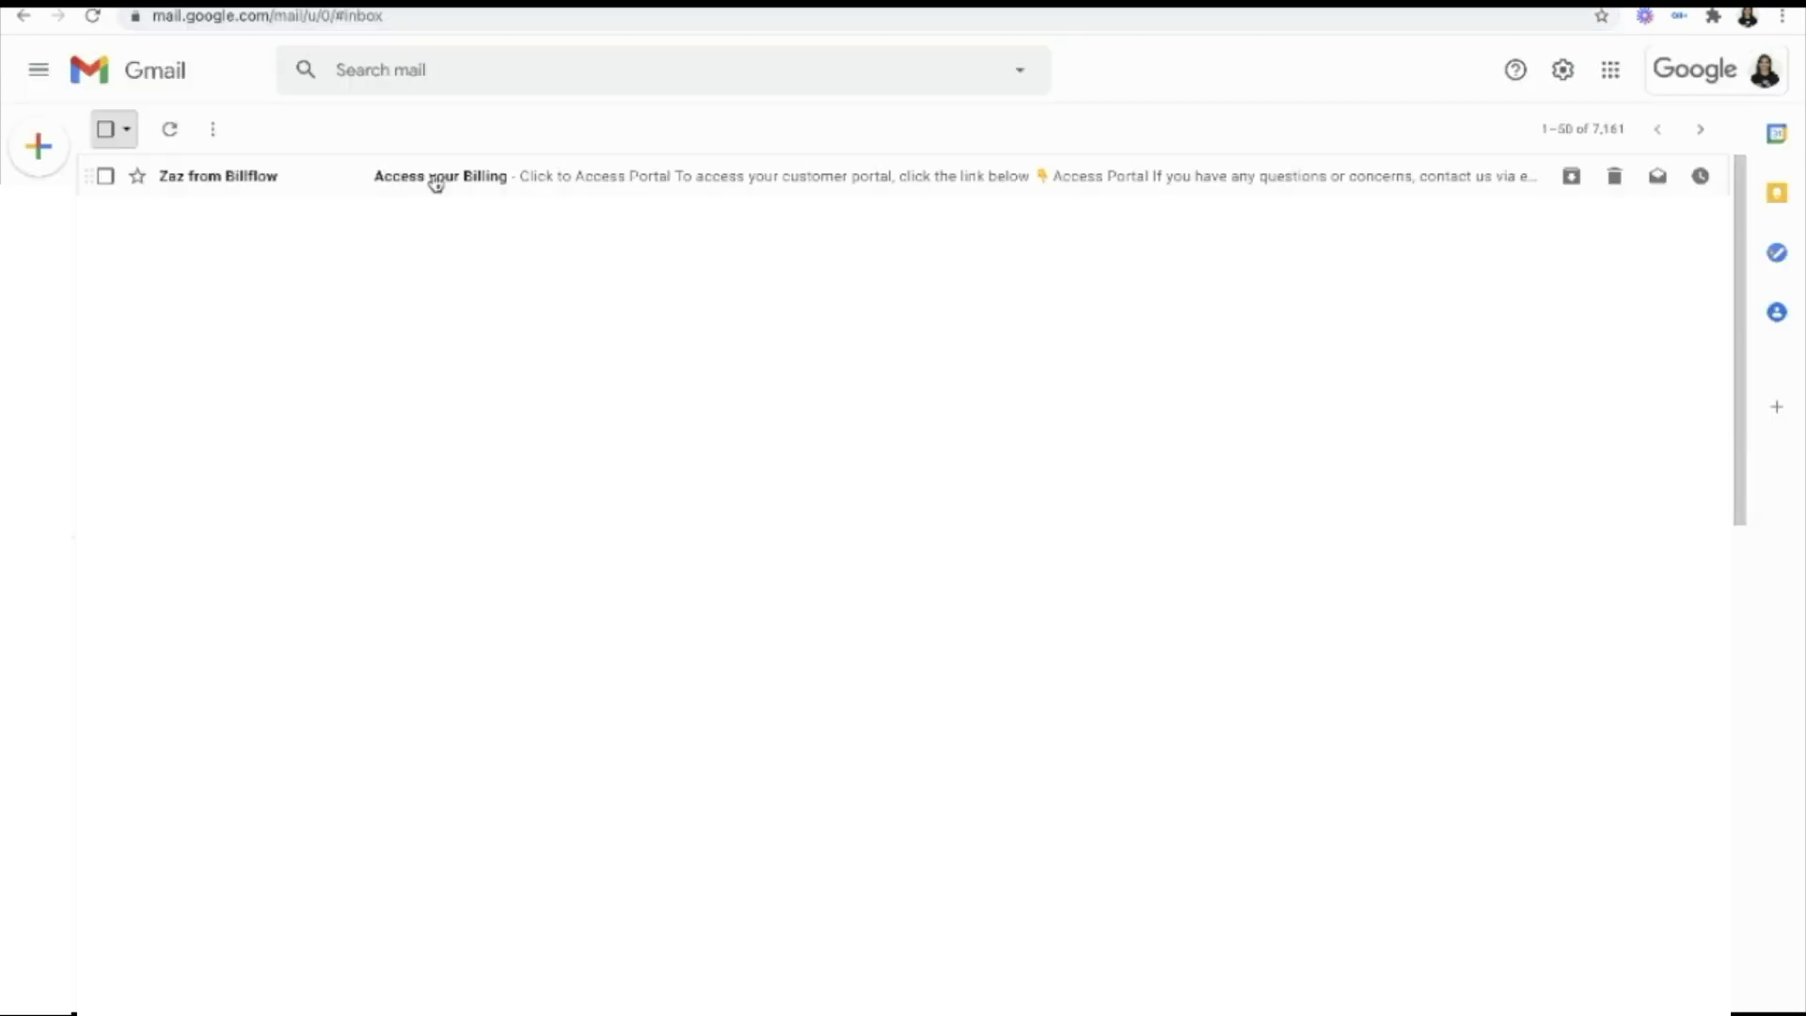
left_click(436, 178)
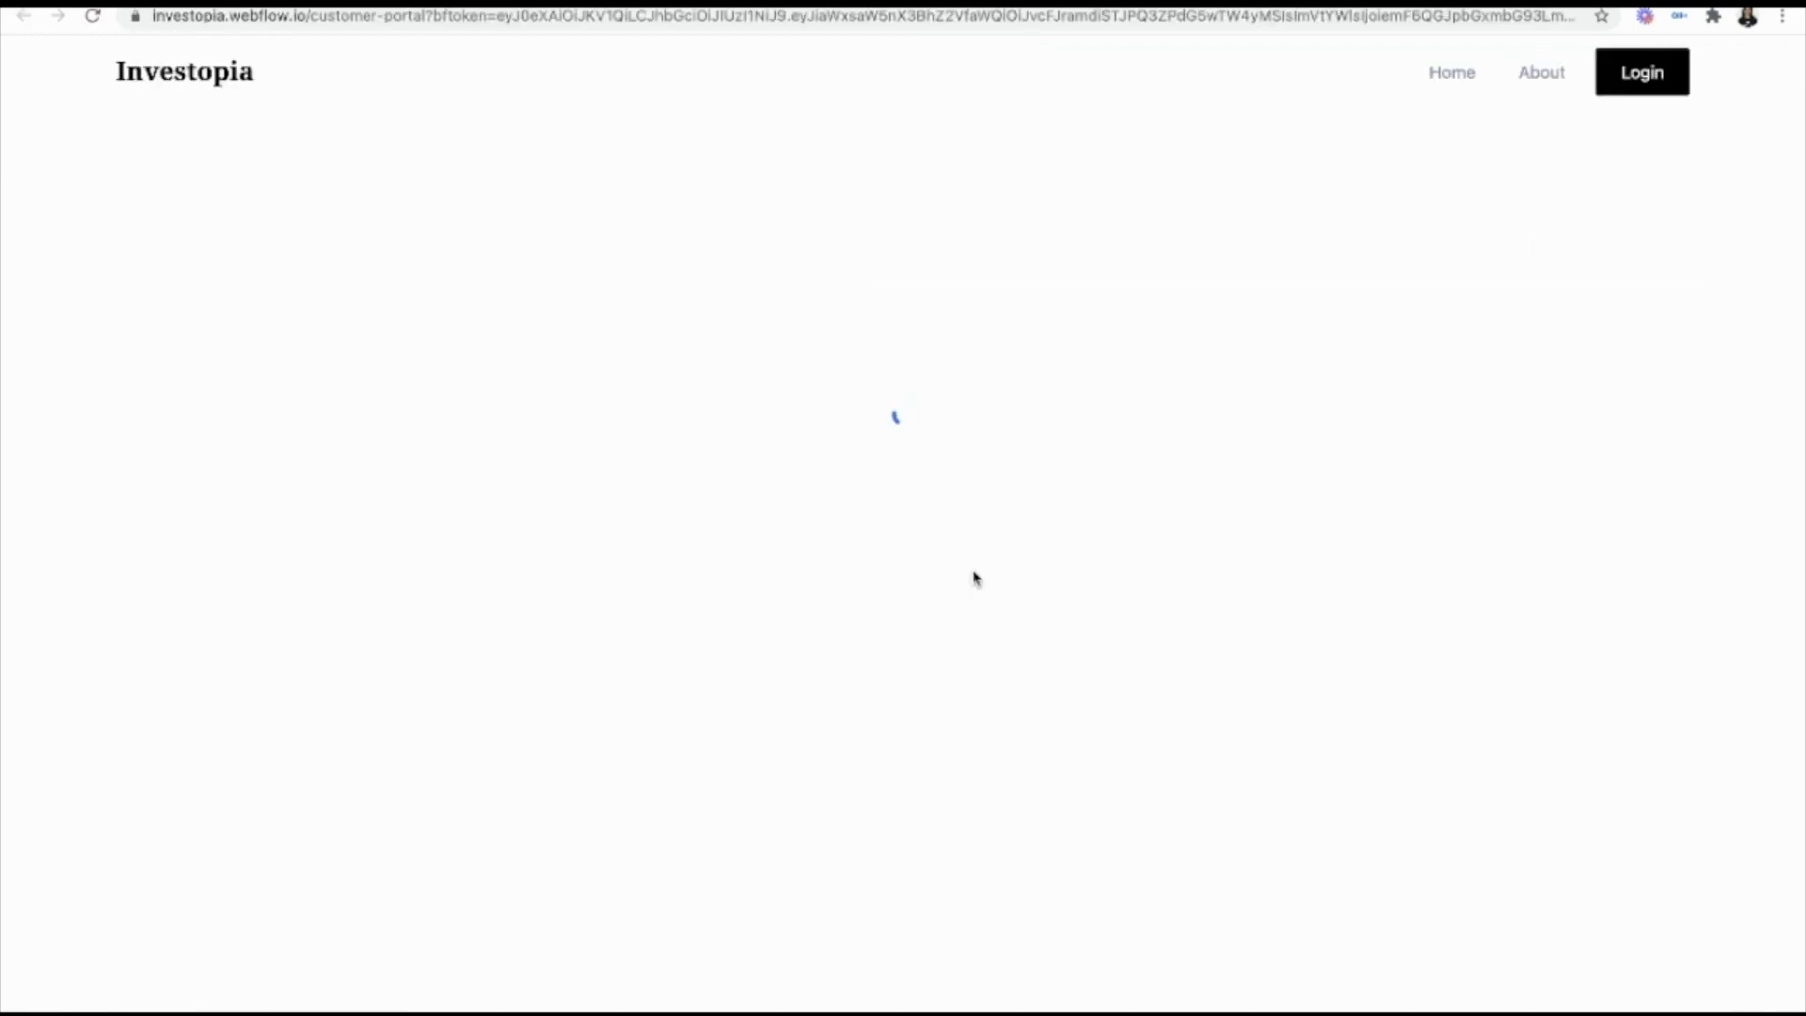
Step: Preview plan-change options, toggling yearly and monthly prices, then return to the overview
scroll(1693, 463, "down", 3)
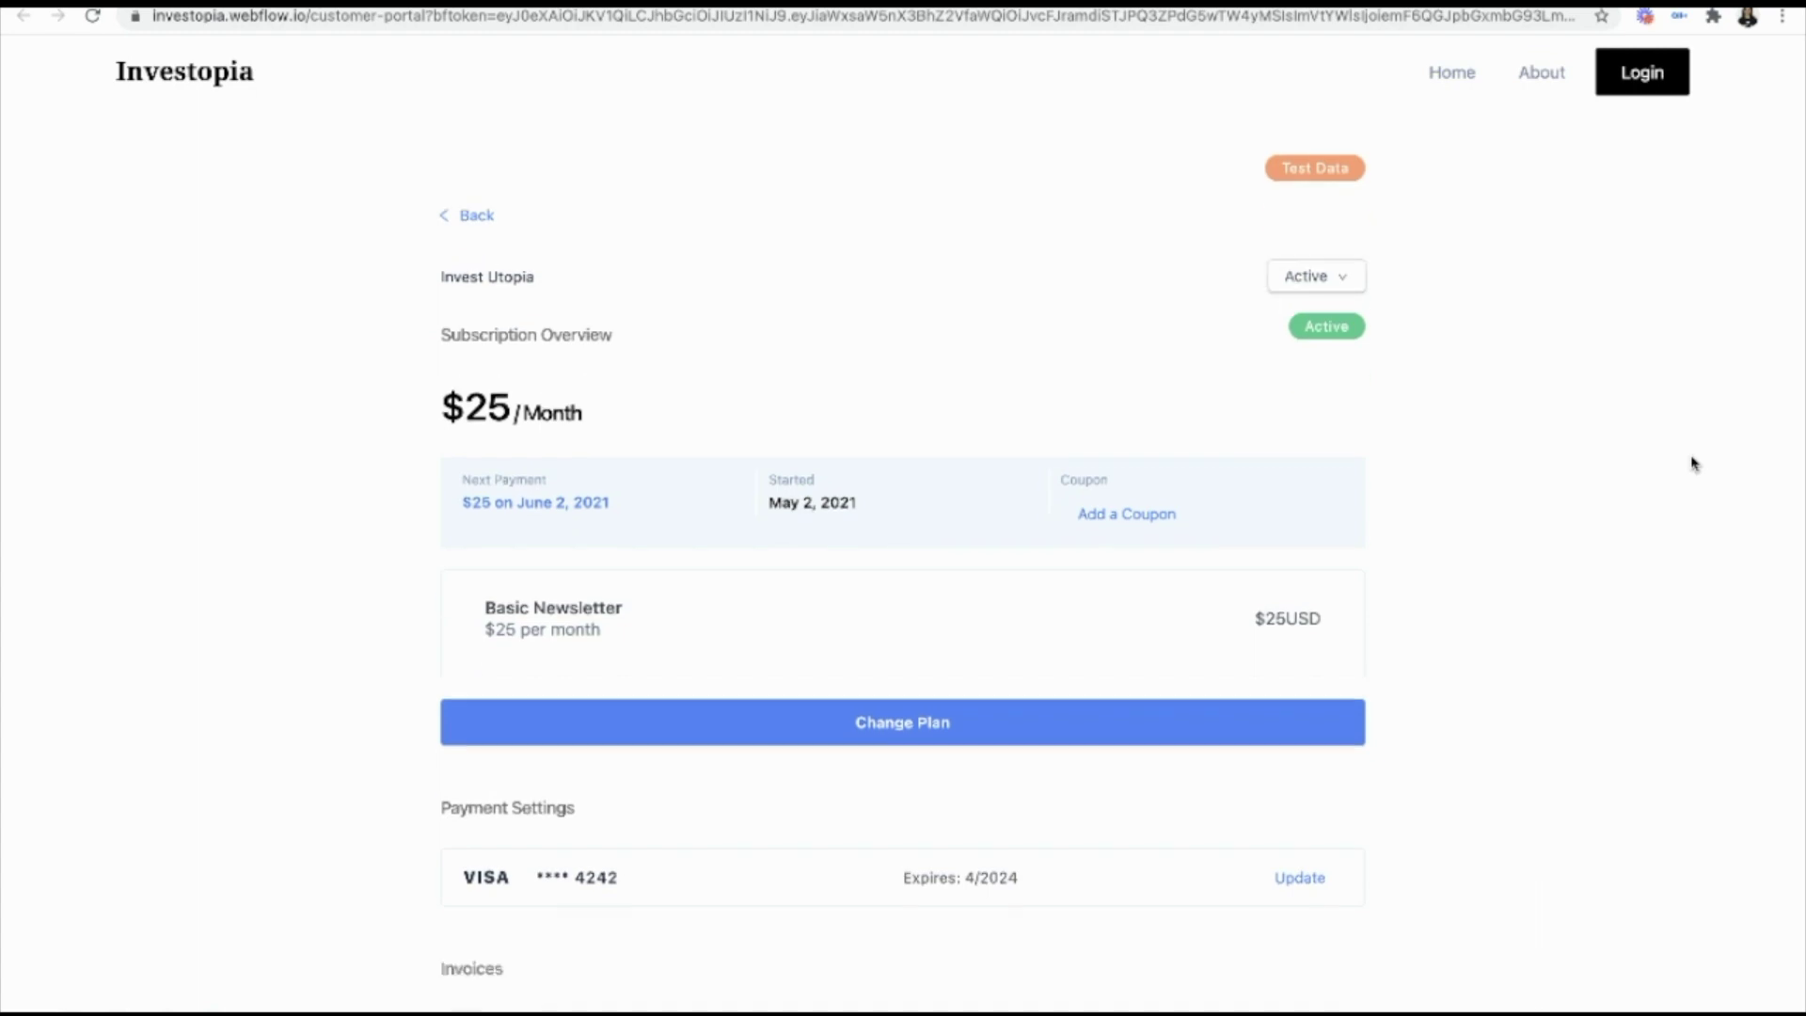
scroll(1693, 463, "up", 2)
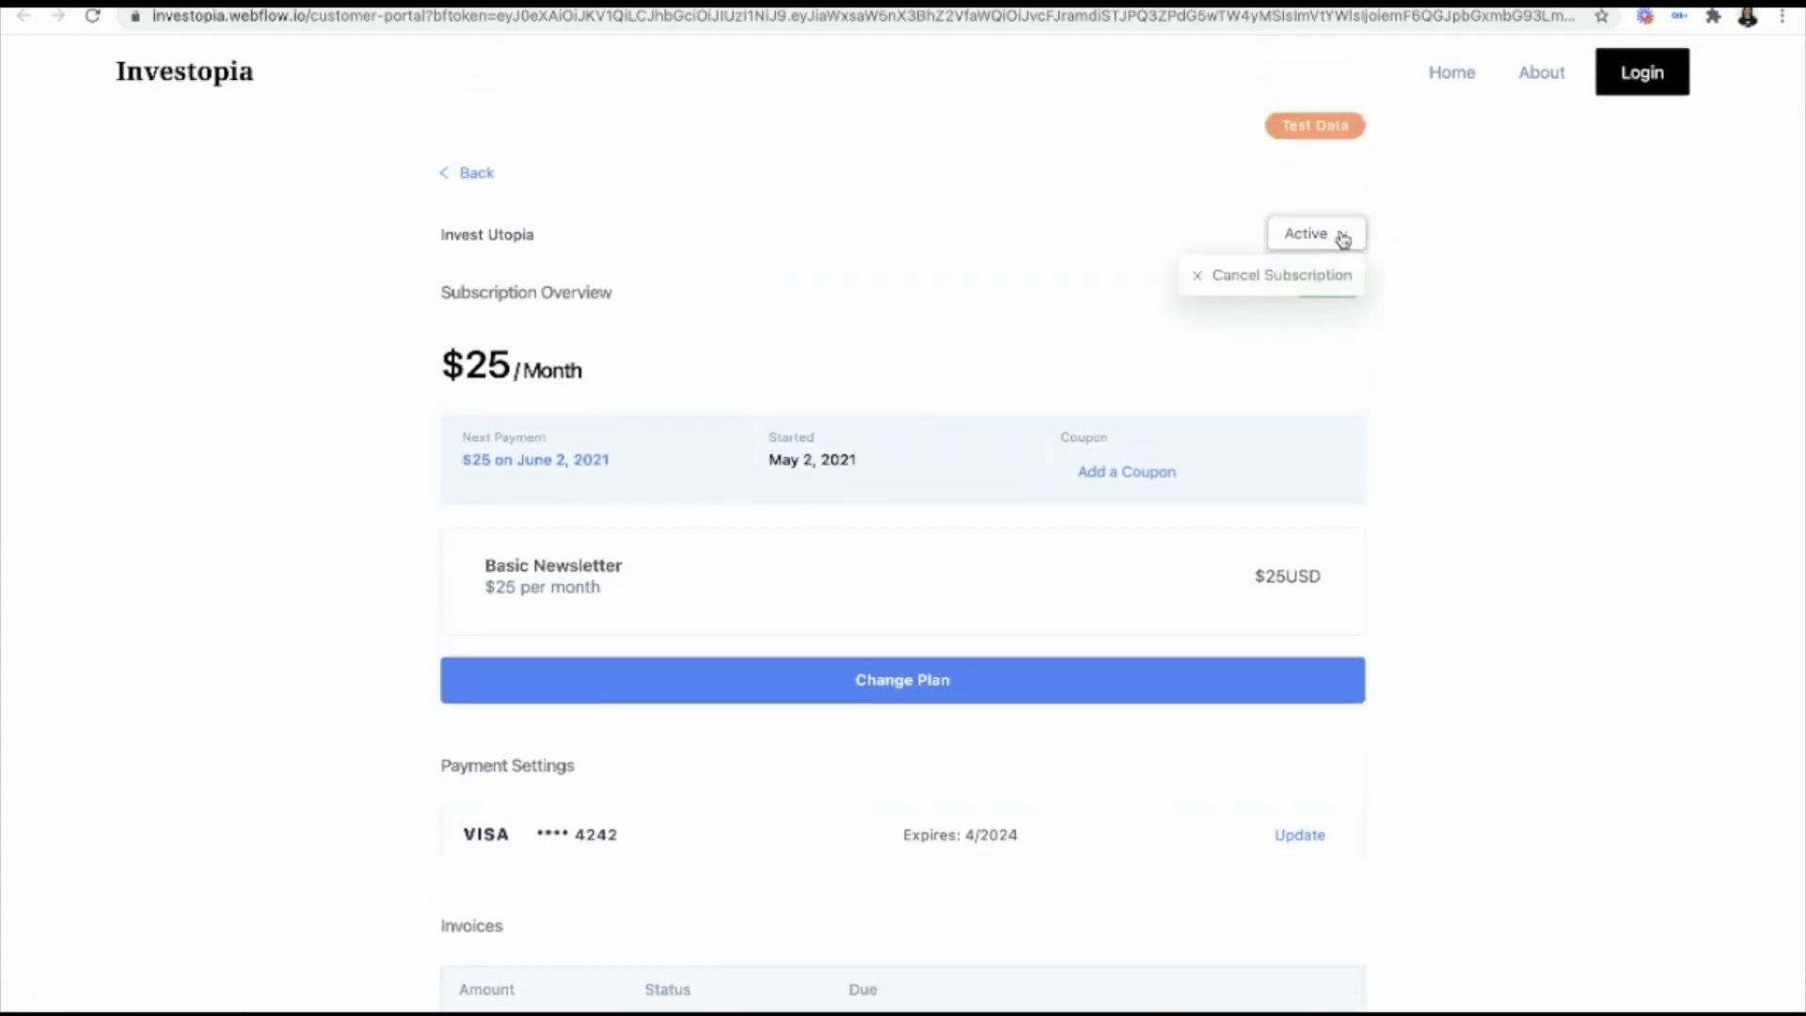
left_click(1033, 689)
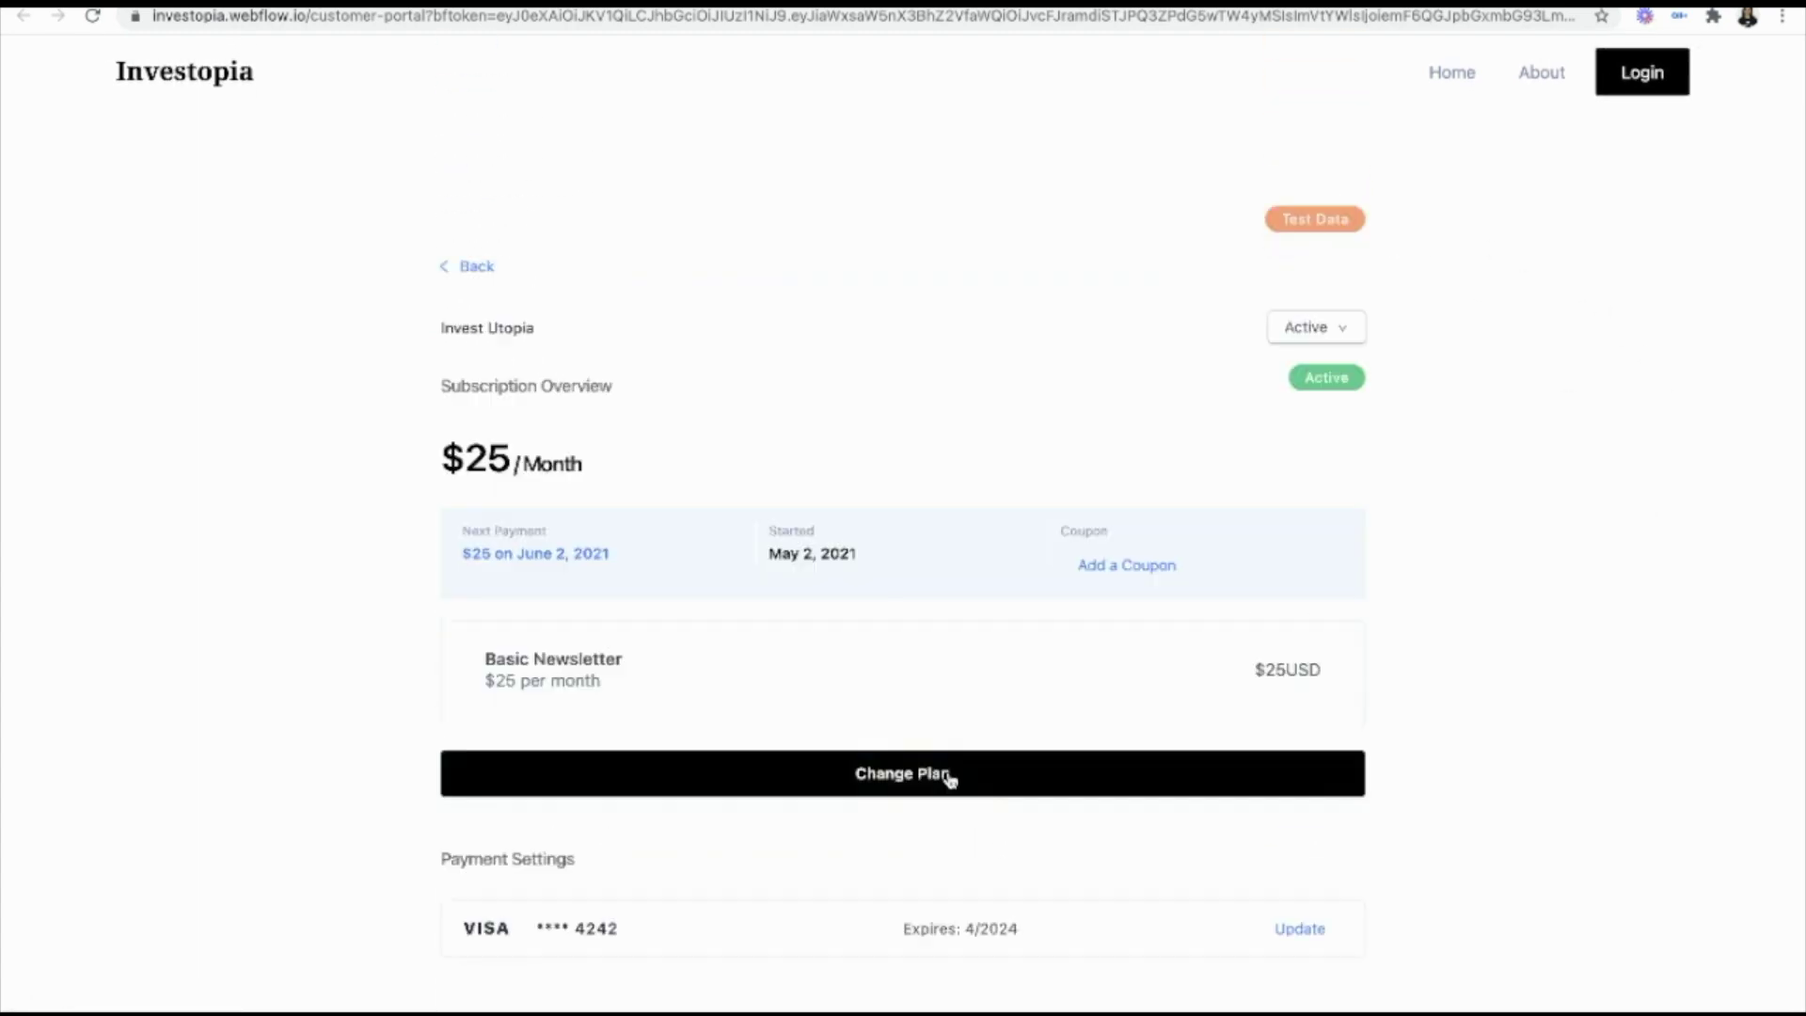
left_click(938, 263)
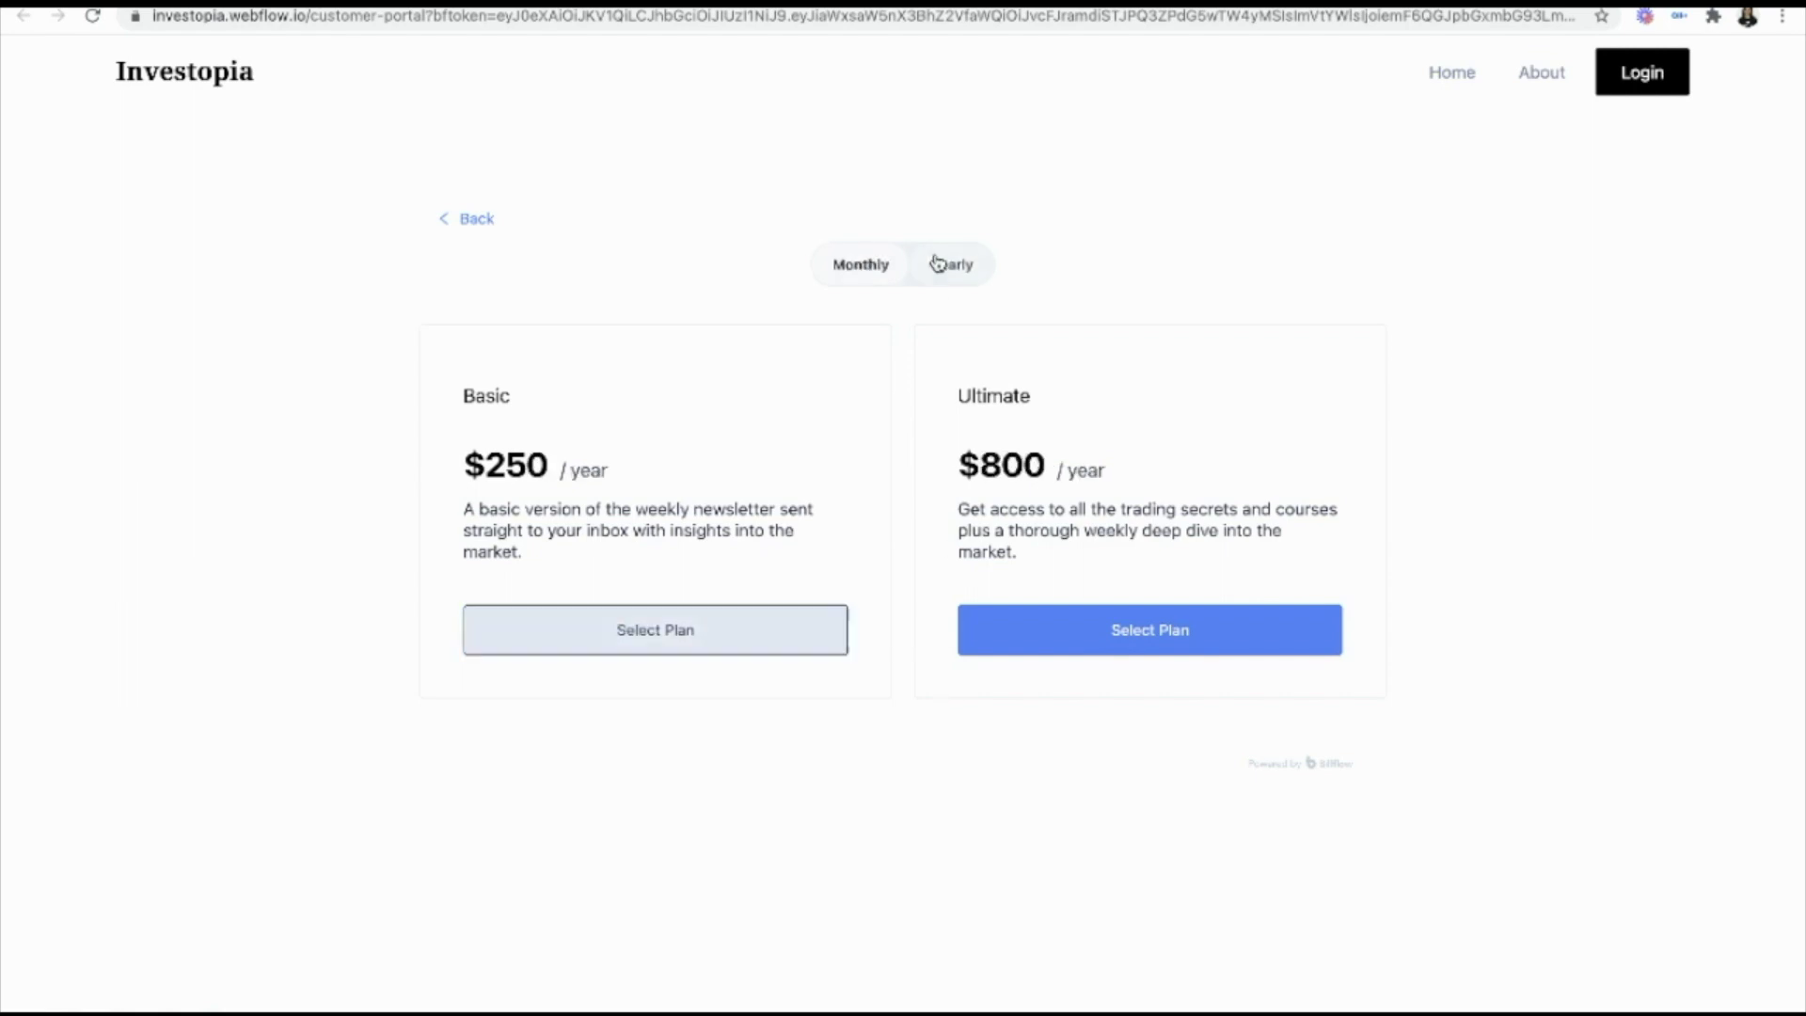
left_click(876, 265)
left_click(475, 217)
Step: Open and close the card update form, then download the paid $25 invoice
scroll(493, 212, "down", 3)
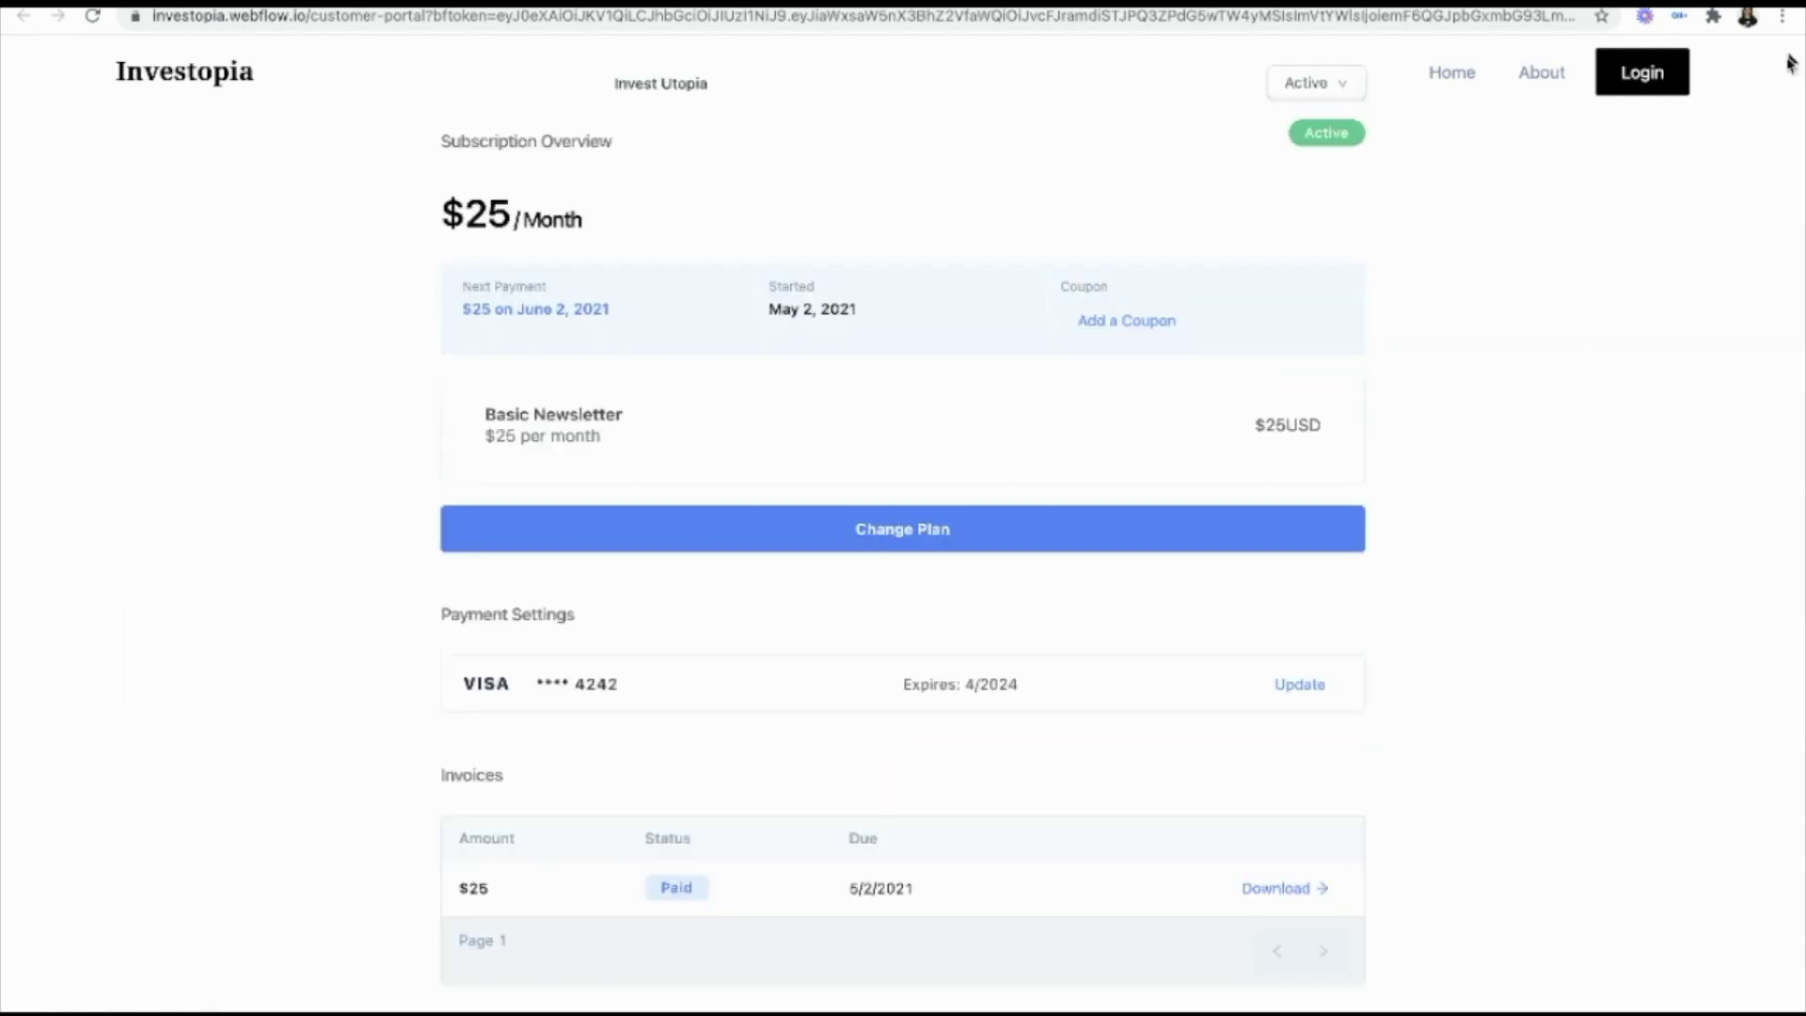
left_click(1299, 684)
left_click(1152, 170)
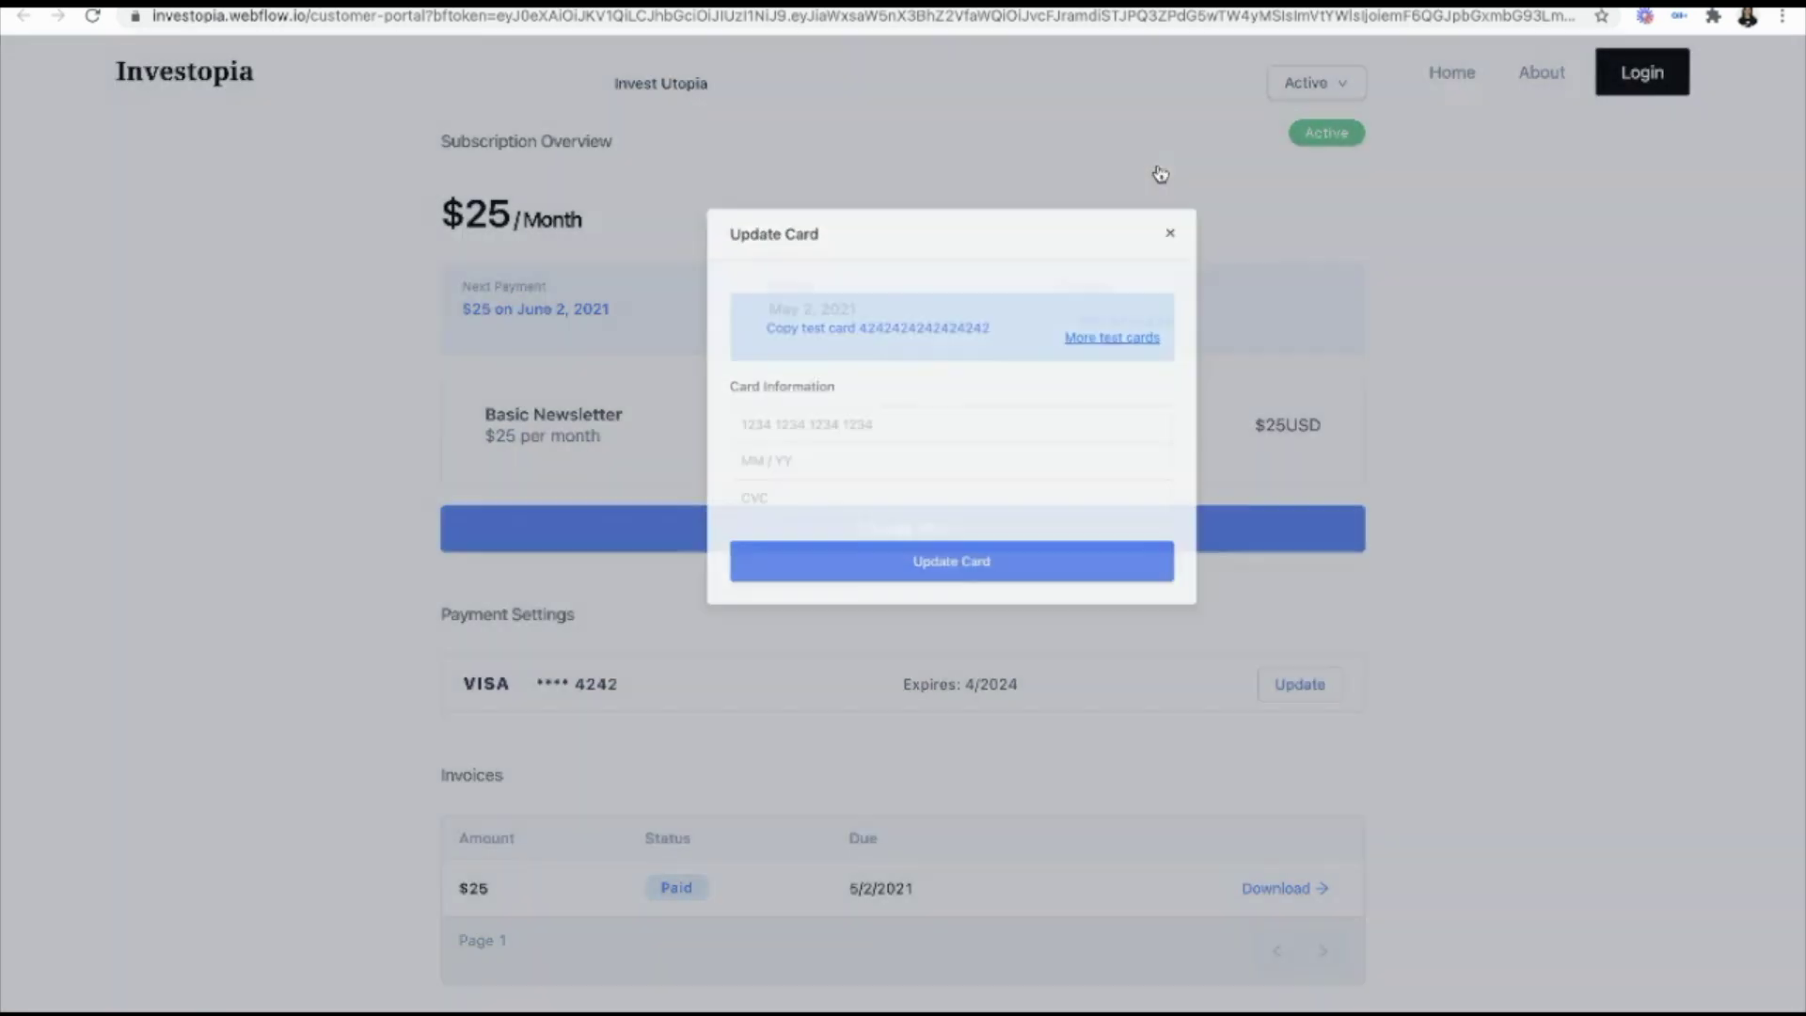
left_click(1255, 889)
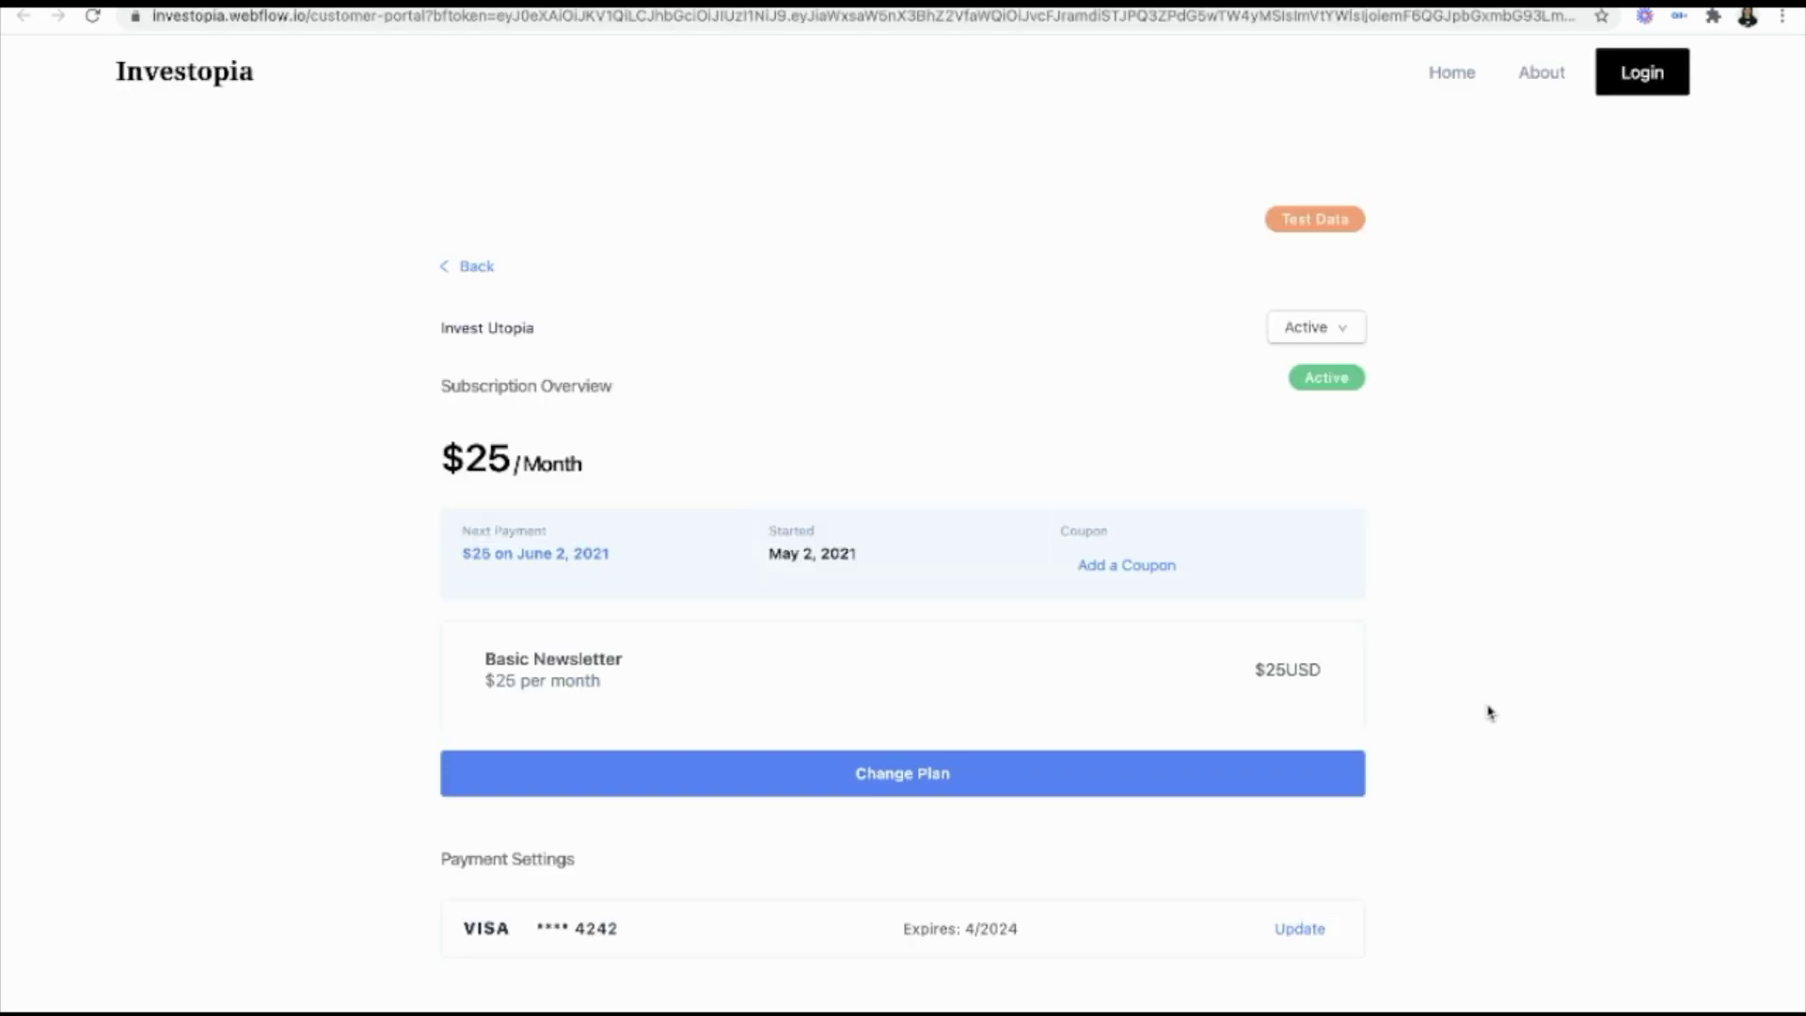
scroll(1138, 543, "down", 1)
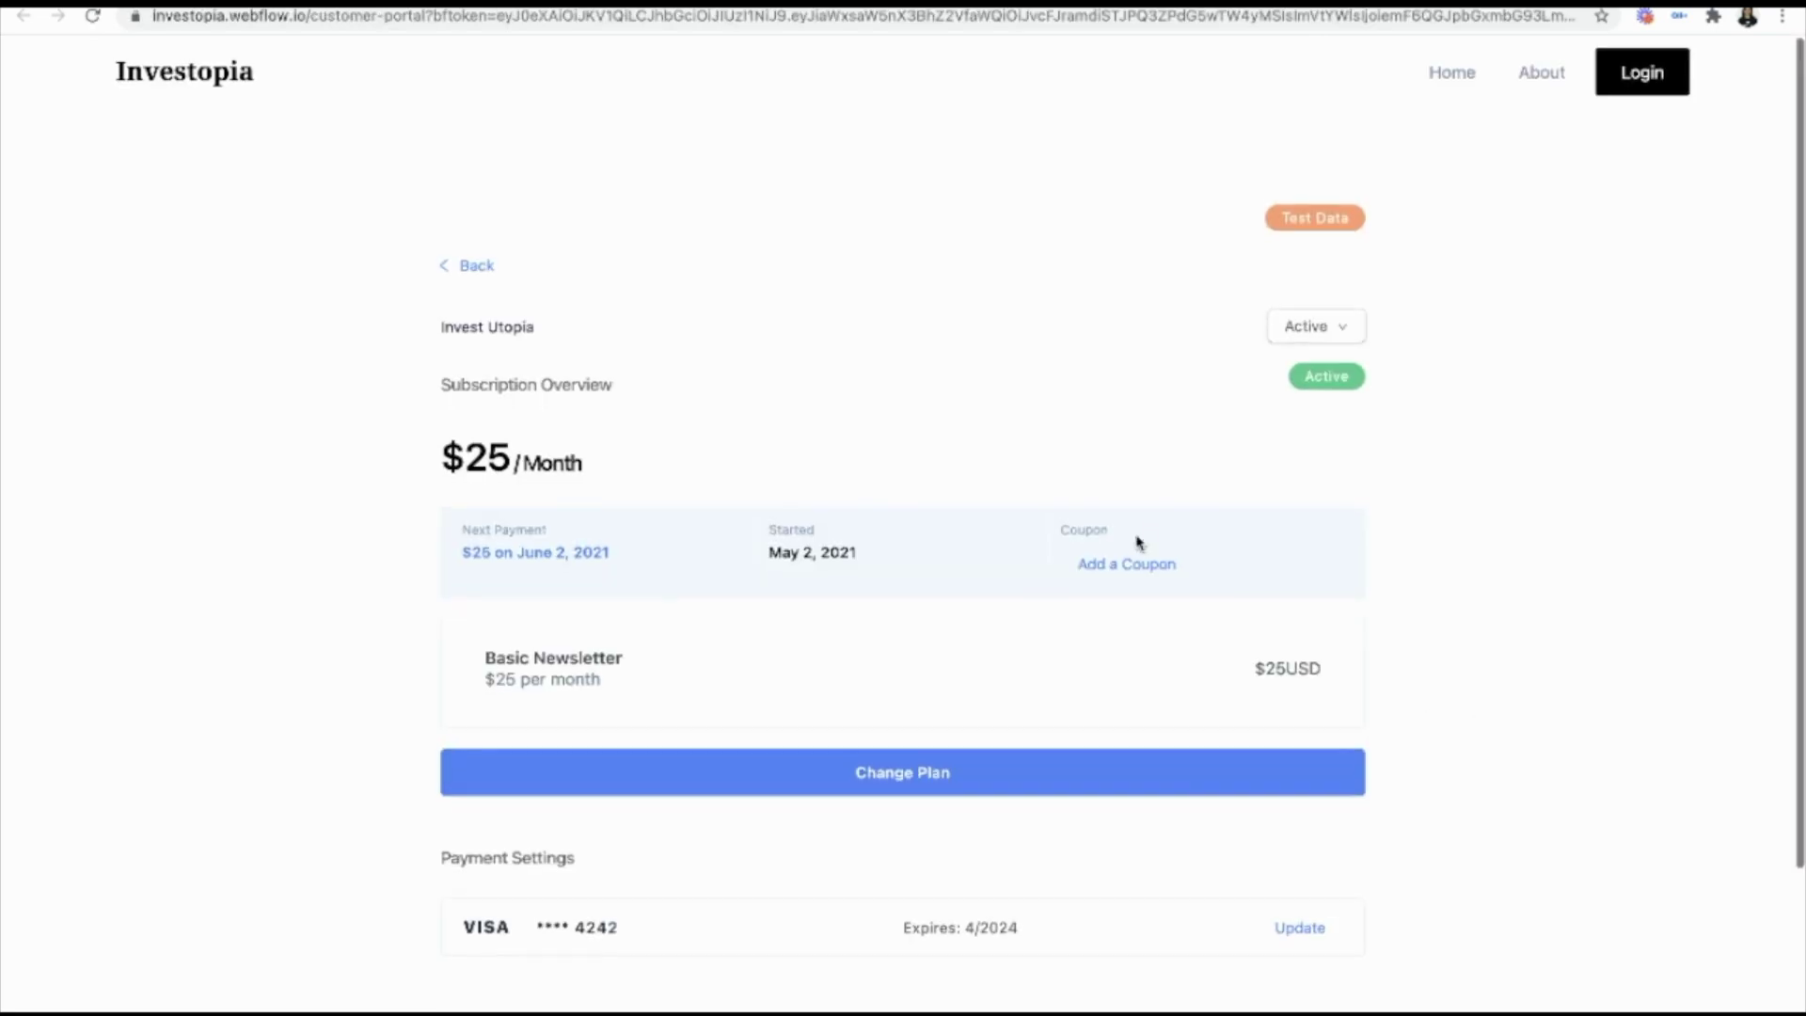